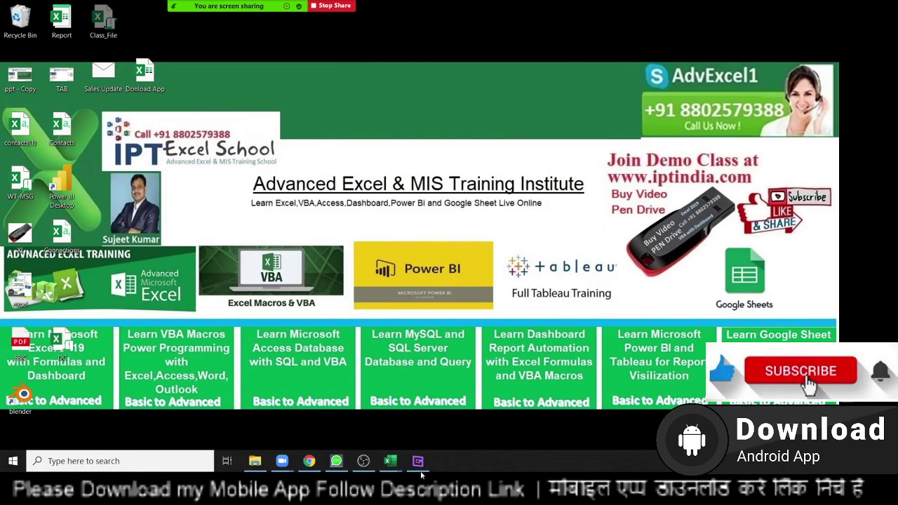
# - Open the workbook and scan the Net_Sales headers Emp Code through State Code and the Net Sales Value figures
pyautogui.moveTo(401, 467)
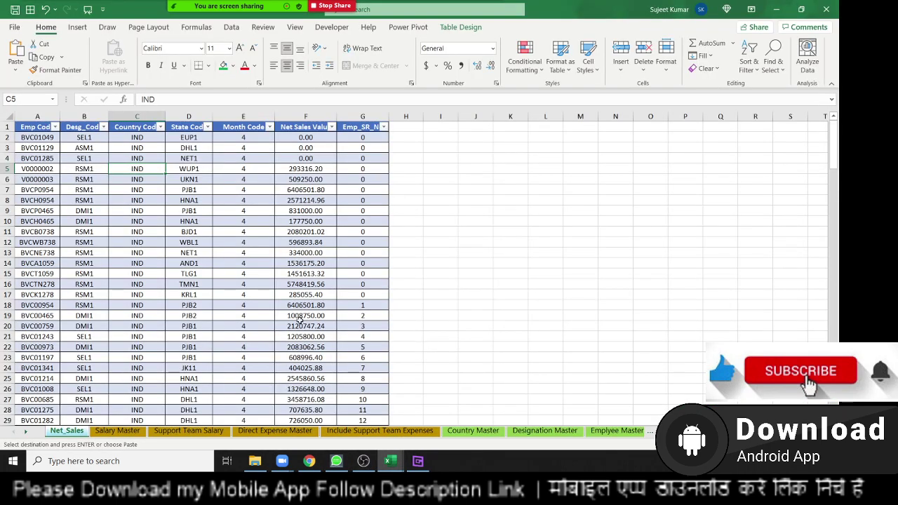
pyautogui.click(42, 140)
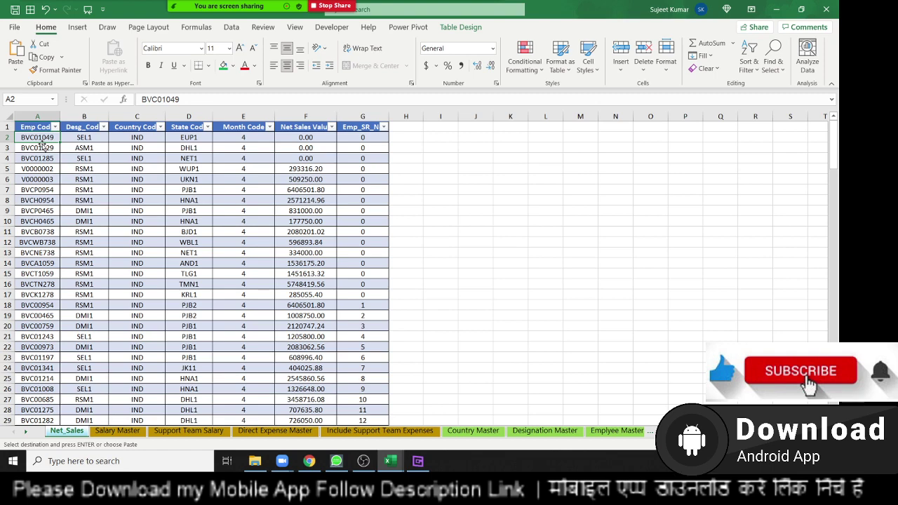
pyautogui.press('Up')
pyautogui.press('Right')
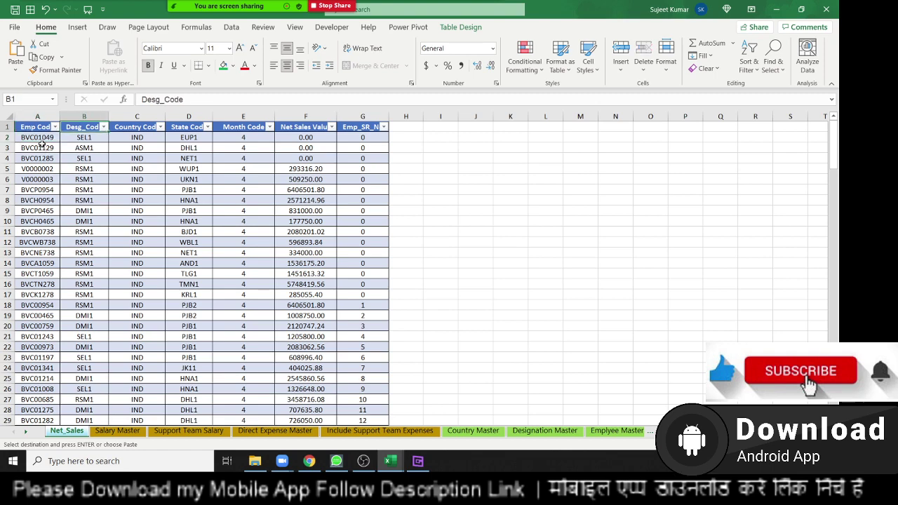
pyautogui.press('Right')
pyautogui.press('Right')
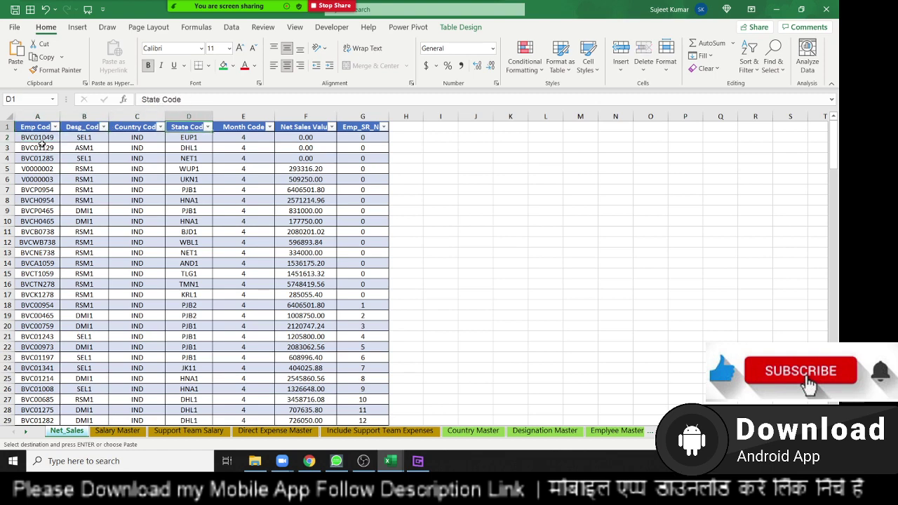
pyautogui.press('Right')
pyautogui.press('Right')
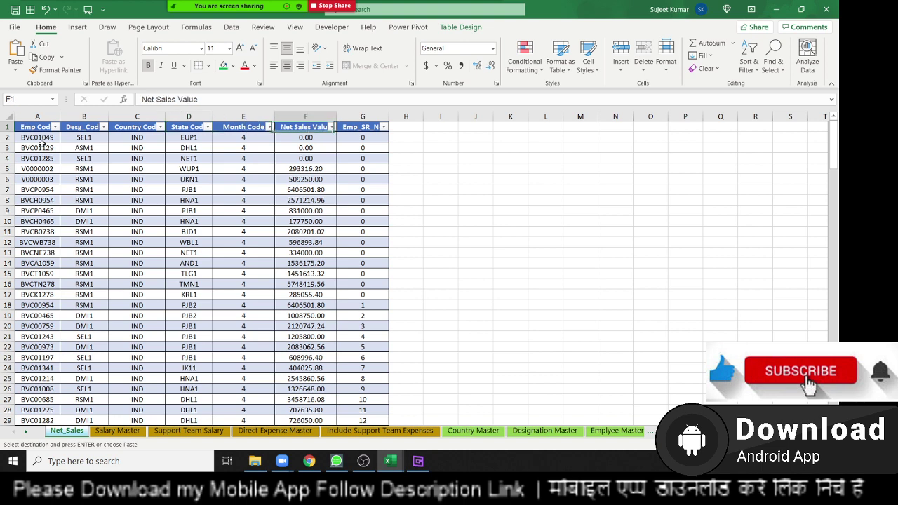
pyautogui.press('Down')
pyautogui.press('Down')
pyautogui.press('Down')
pyautogui.press('Down')
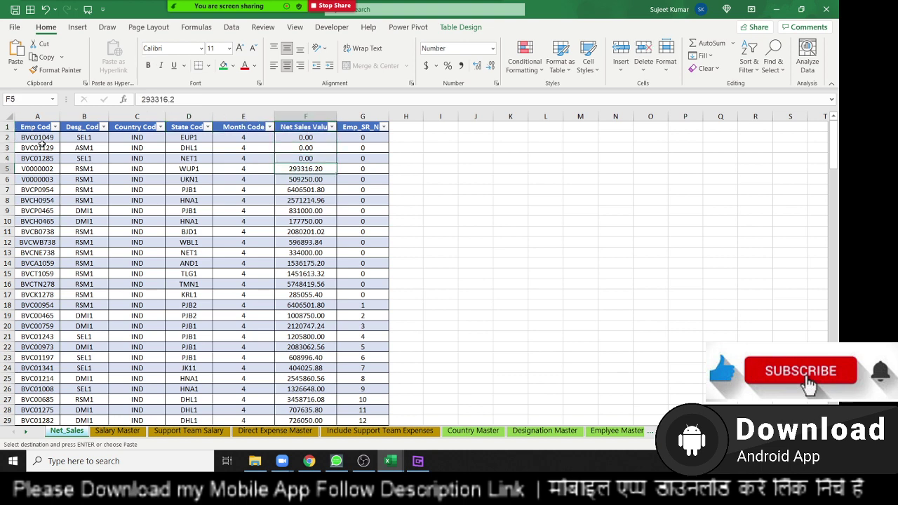
pyautogui.press('Down')
pyautogui.press('Down')
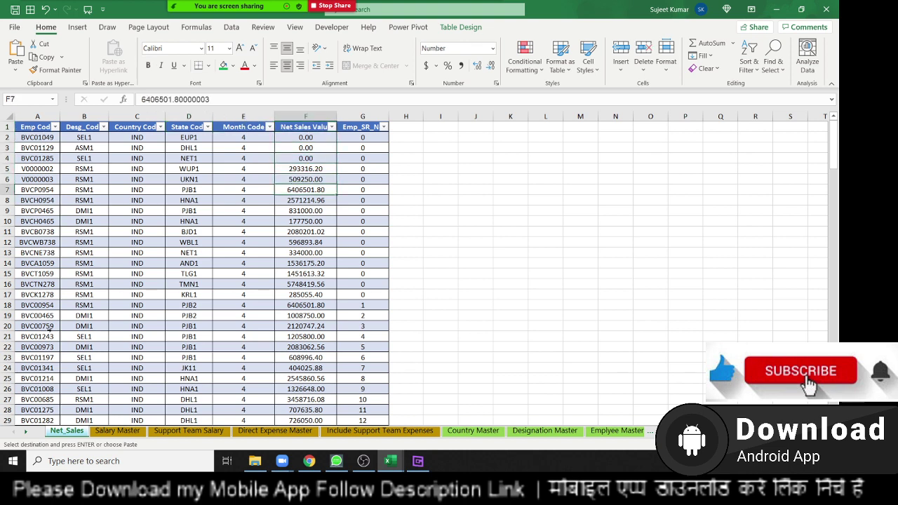
pyautogui.click(119, 431)
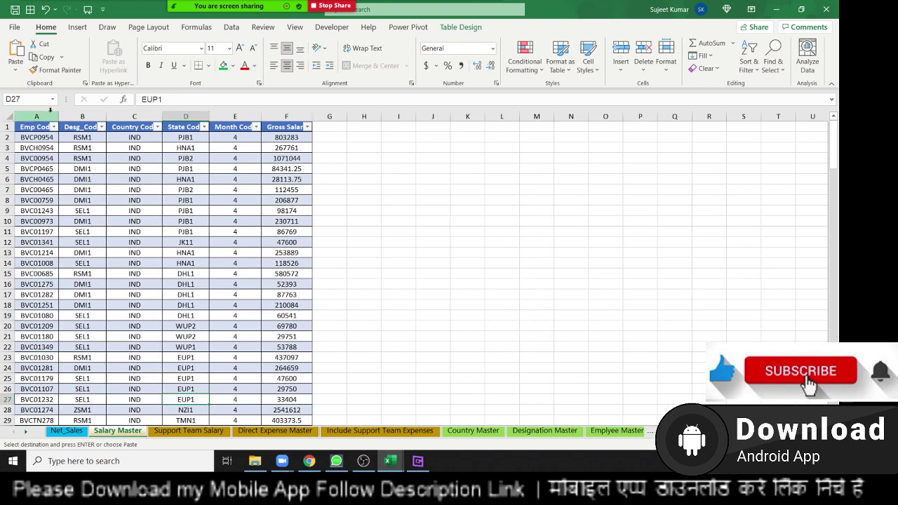
pyautogui.moveTo(50, 110); pyautogui.dragTo(288, 114)
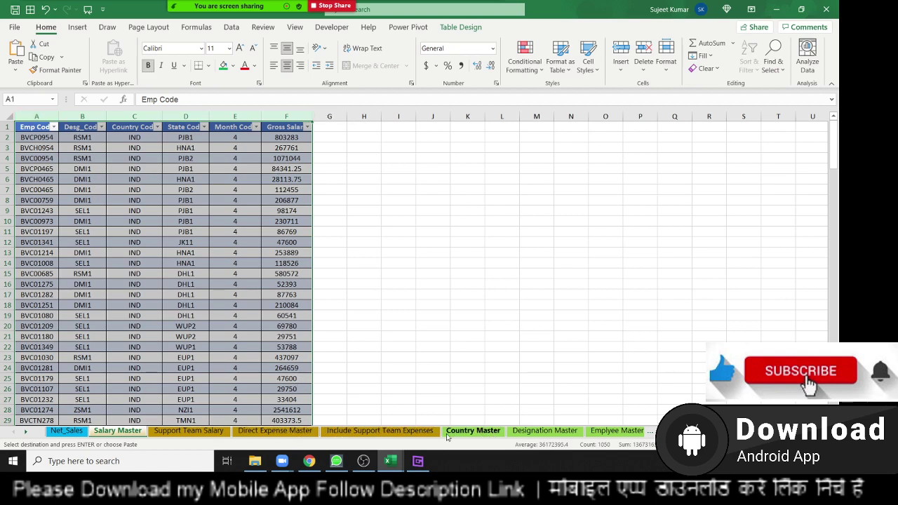
pyautogui.hscroll(1, 610, 433)
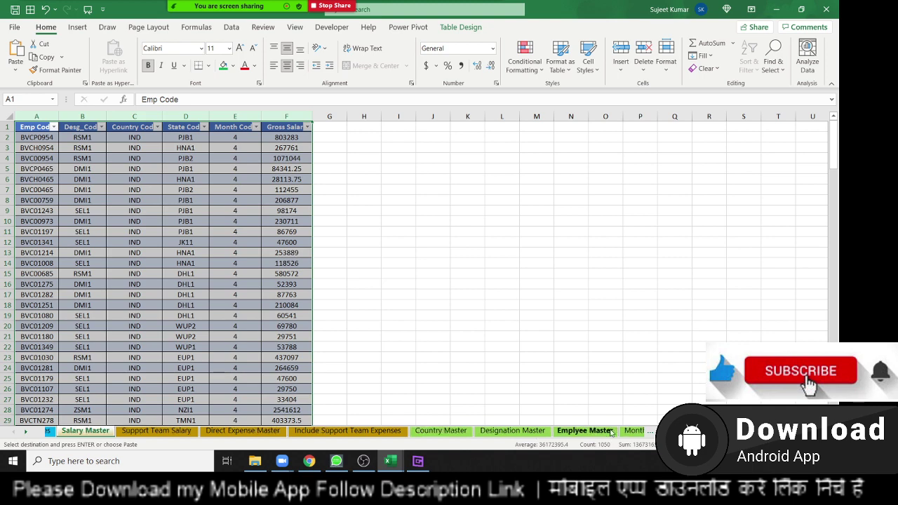
pyautogui.click(611, 432)
pyautogui.click(116, 253)
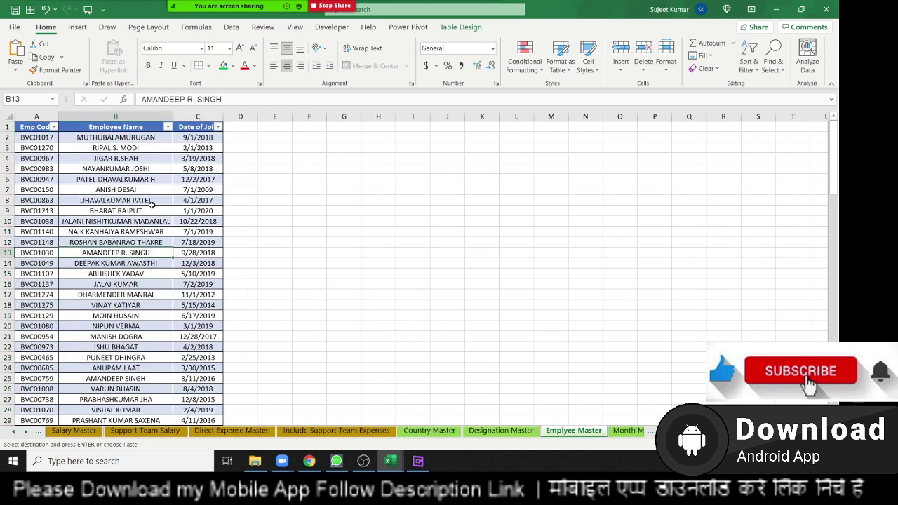
pyautogui.click(116, 115)
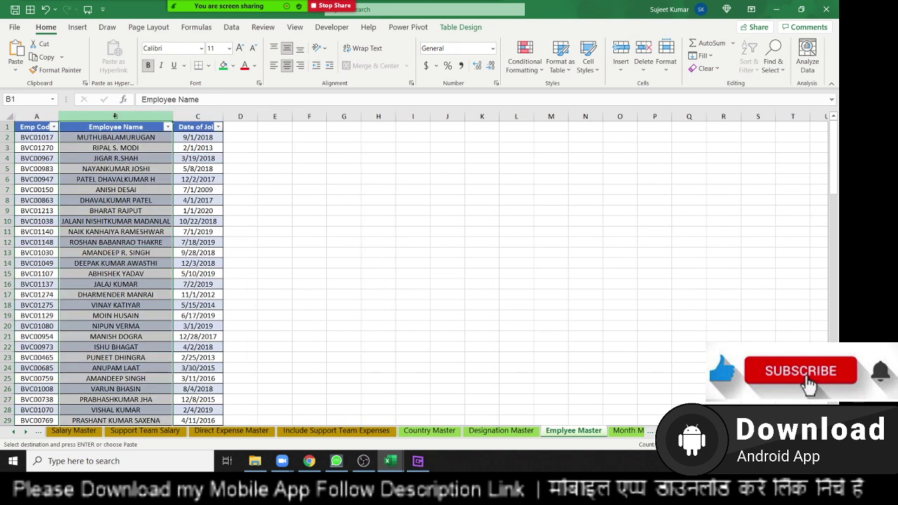
pyautogui.click(63, 431)
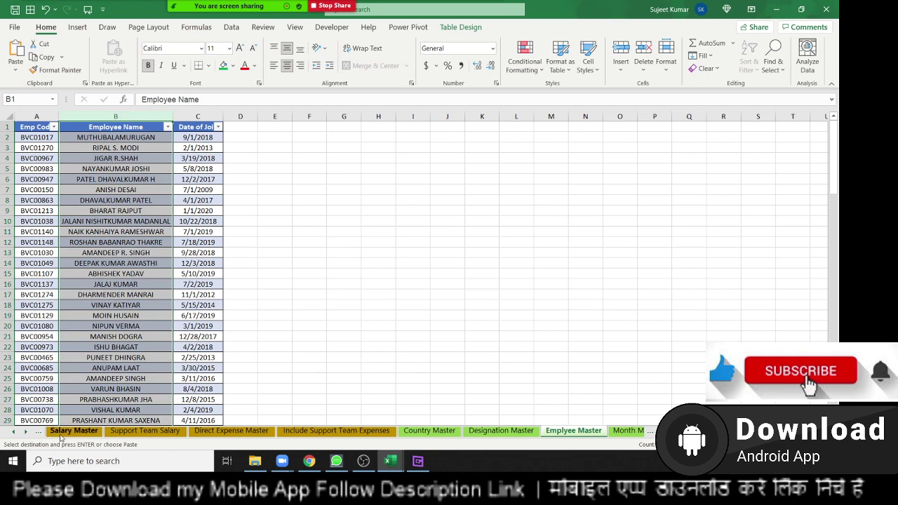
pyautogui.click(14, 431)
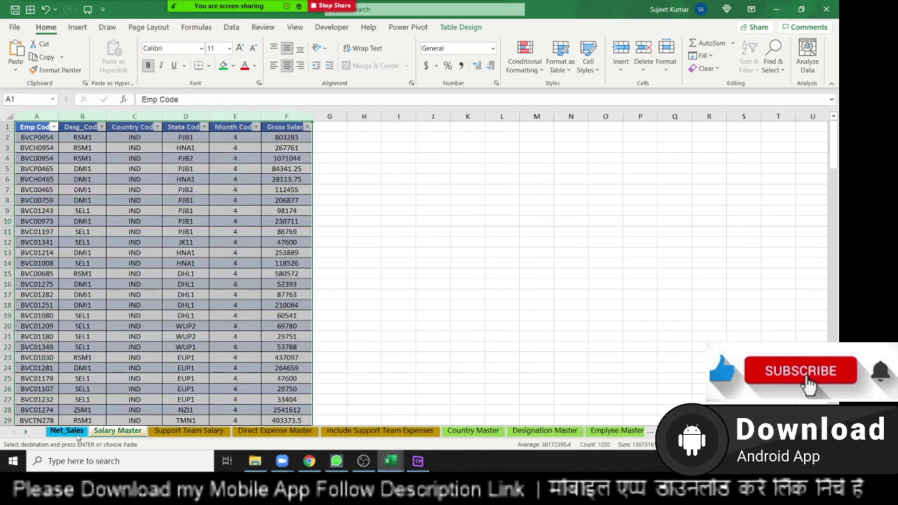
pyautogui.hotkey('ctrl', 'pageup')
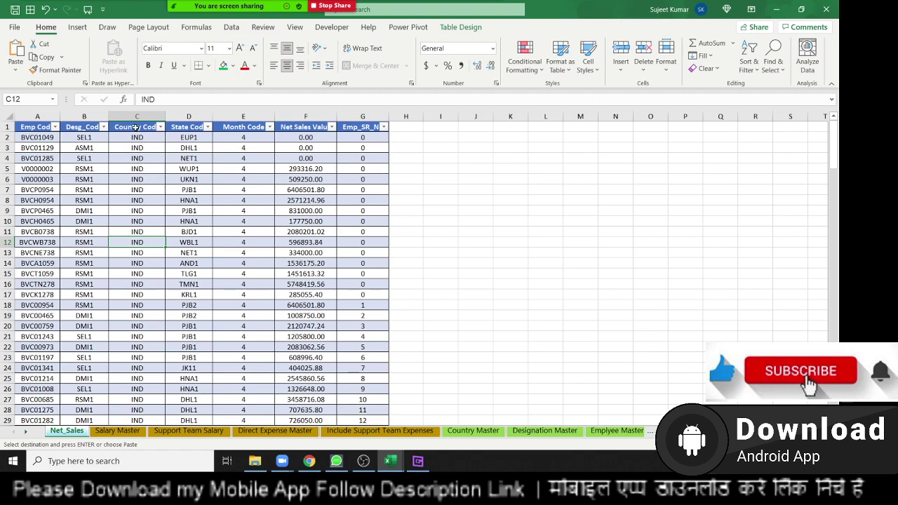
pyautogui.click(136, 129)
pyautogui.moveTo(129, 116); pyautogui.dragTo(188, 116)
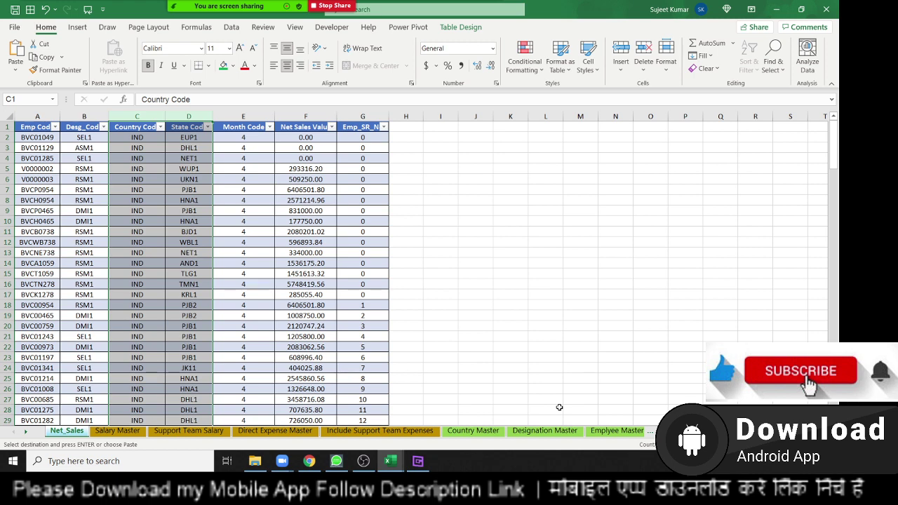
pyautogui.hotkey('ctrl', 'Home')
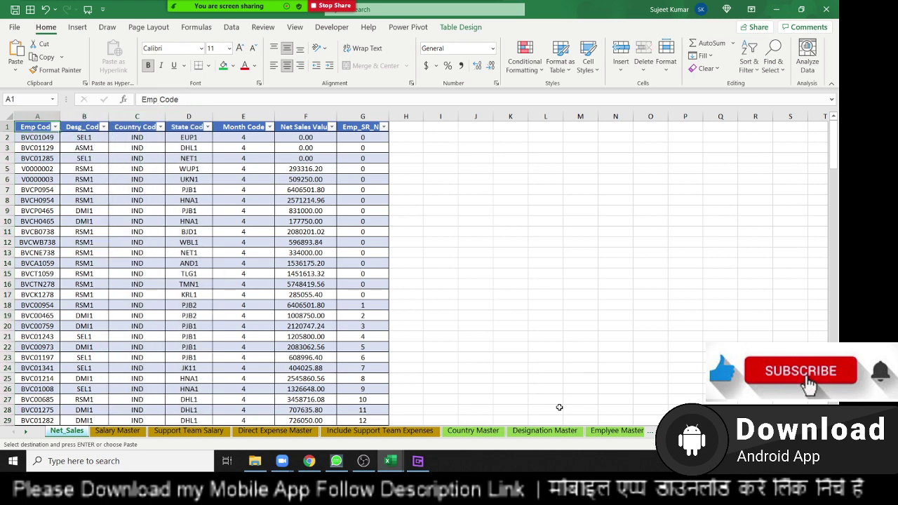
pyautogui.hotkey('ctrl', 'Down')
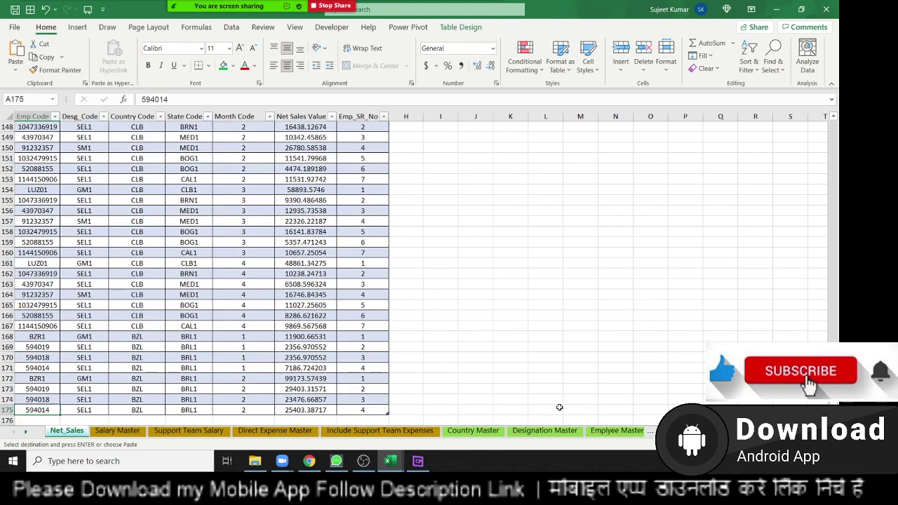
pyautogui.hotkey('ctrl', 'Home')
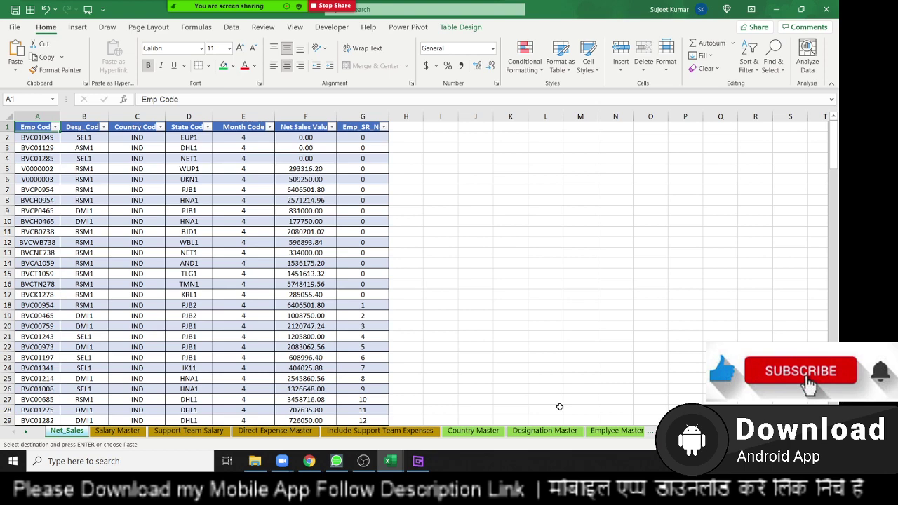
pyautogui.press('Right')
pyautogui.press('Right')
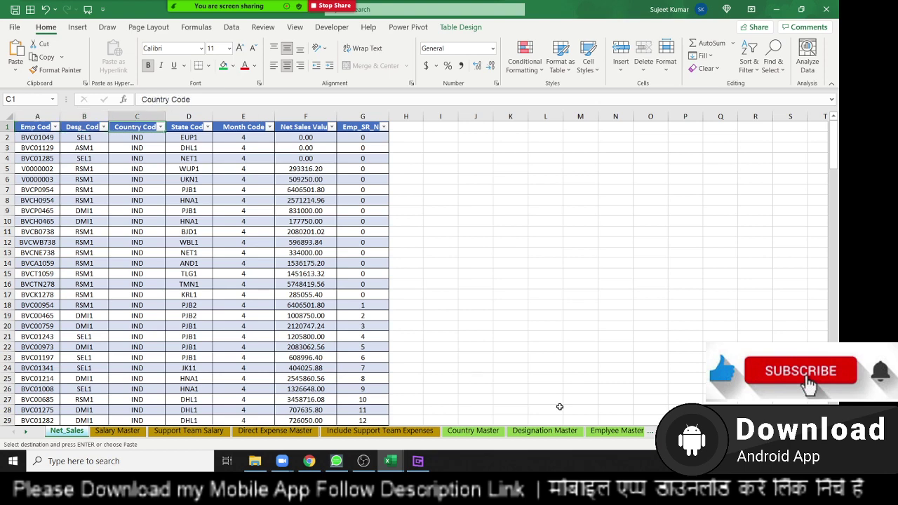
pyautogui.press('Left')
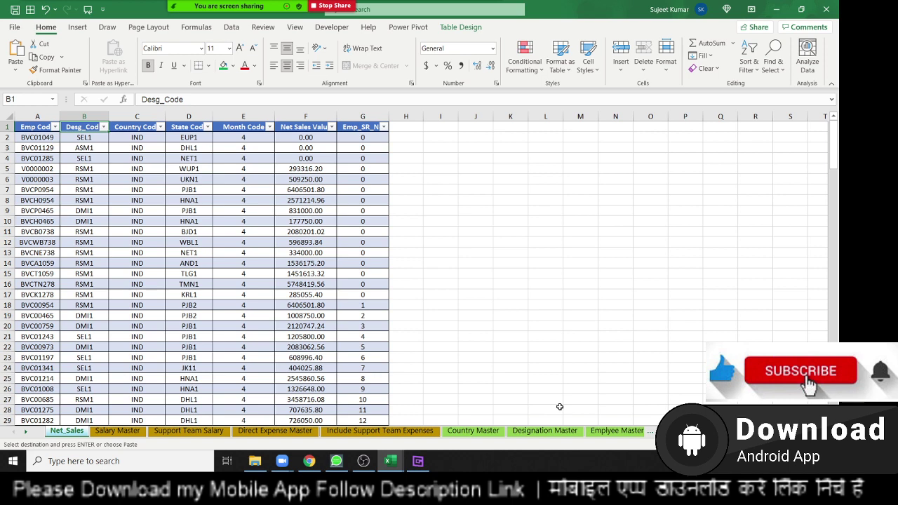
pyautogui.press('Right')
pyautogui.press('Right')
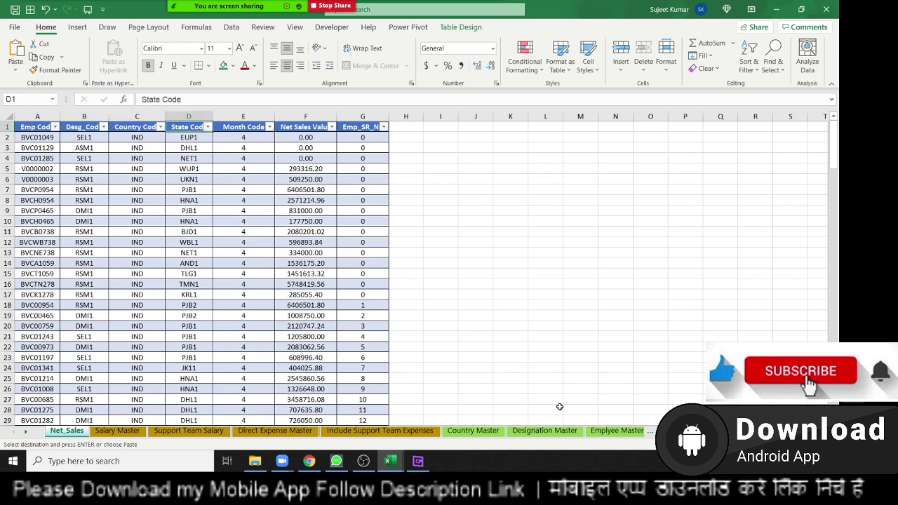
pyautogui.press('Down')
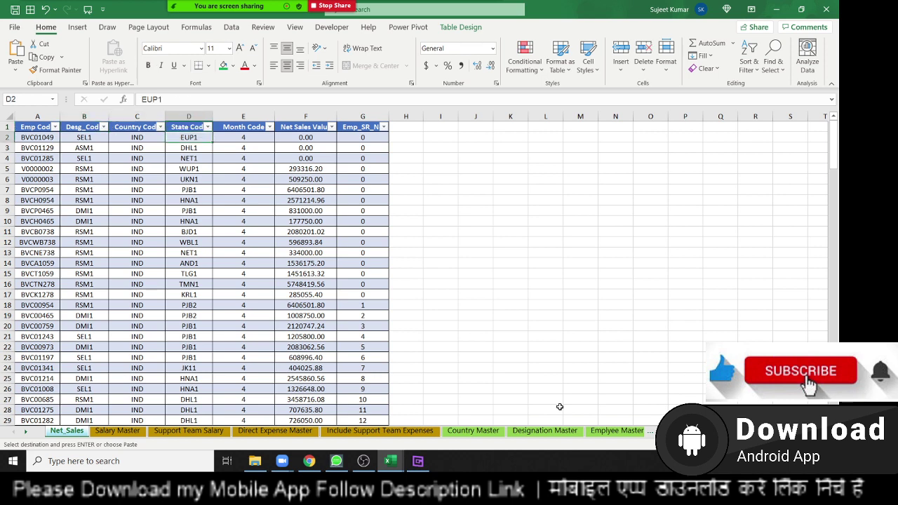
pyautogui.hotkey('ctrl', 'v')
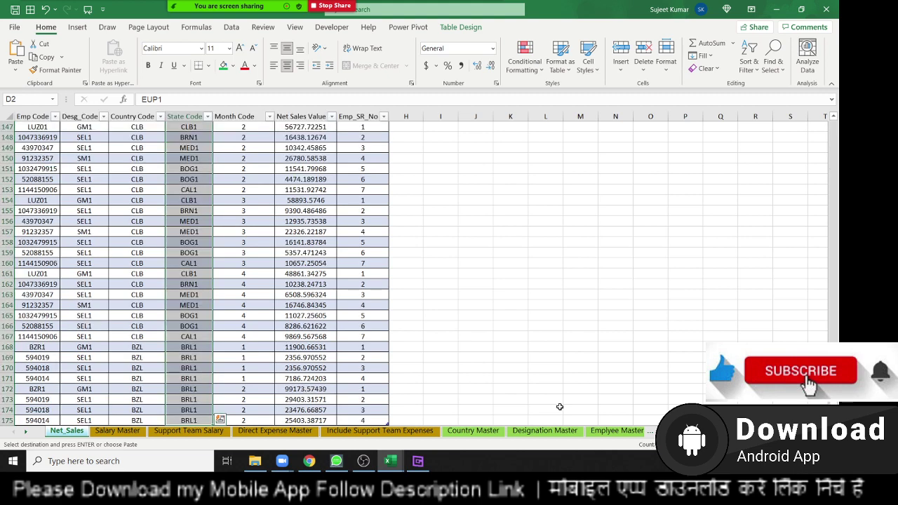
pyautogui.hotkey('ctrl', 'Up')
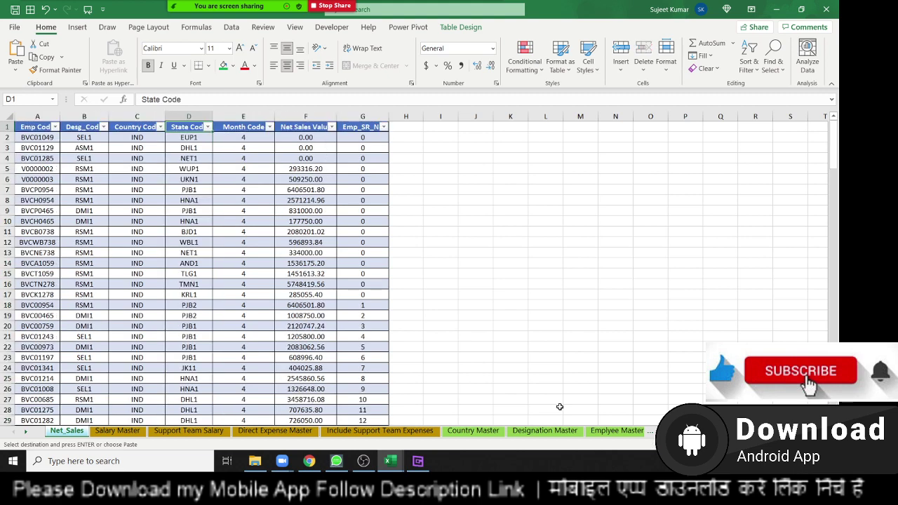
pyautogui.press('Down')
pyautogui.hotkey('ctrl', 'shift', 'Down')
pyautogui.hotkey('ctrl', 'v')
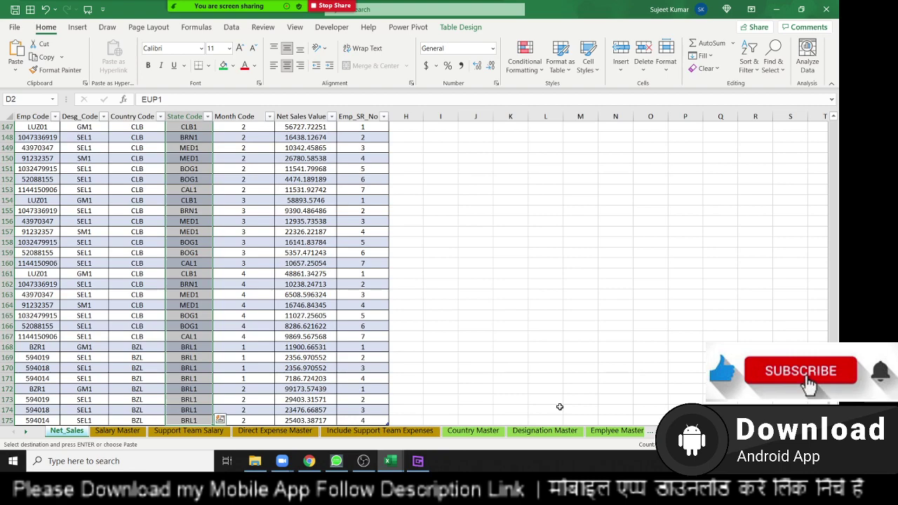
pyautogui.press('Down')
pyautogui.hotkey('ctrl', 'Down')
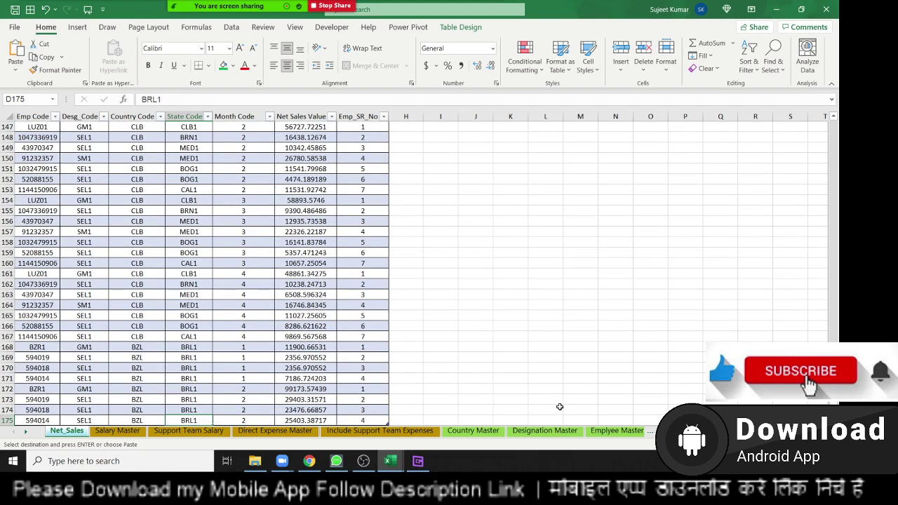
pyautogui.hotkey('ctrl', 'Up')
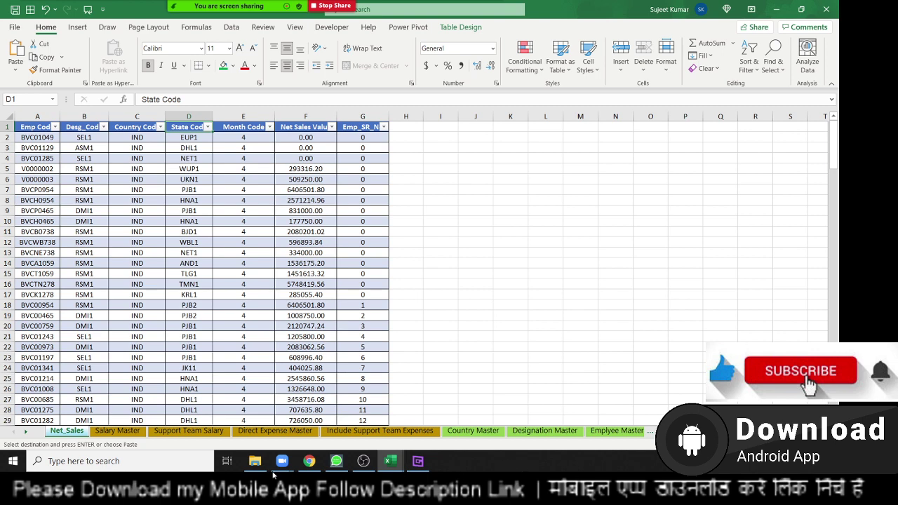
# - Check the State Master list from DHL1/DELHI down to Brazil, then go back to Net_Sales
pyautogui.click(31, 434)
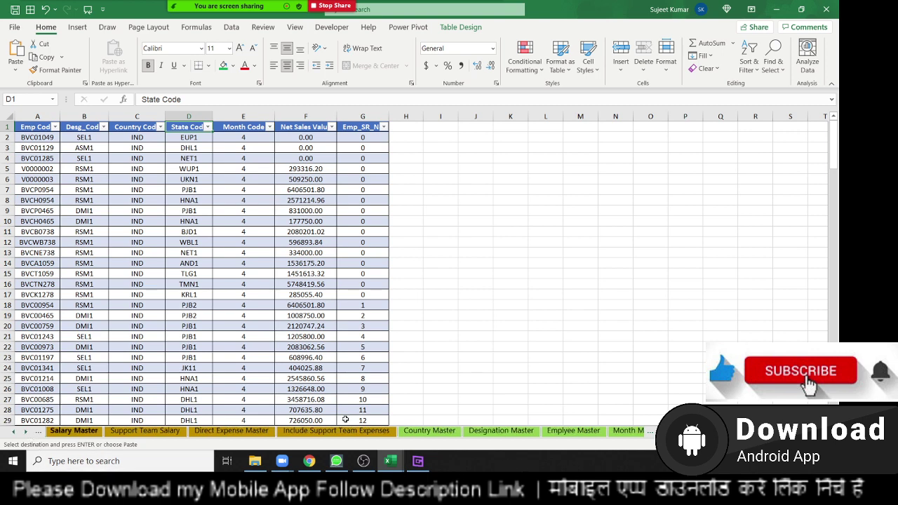
pyautogui.click(25, 433)
pyautogui.click(26, 432)
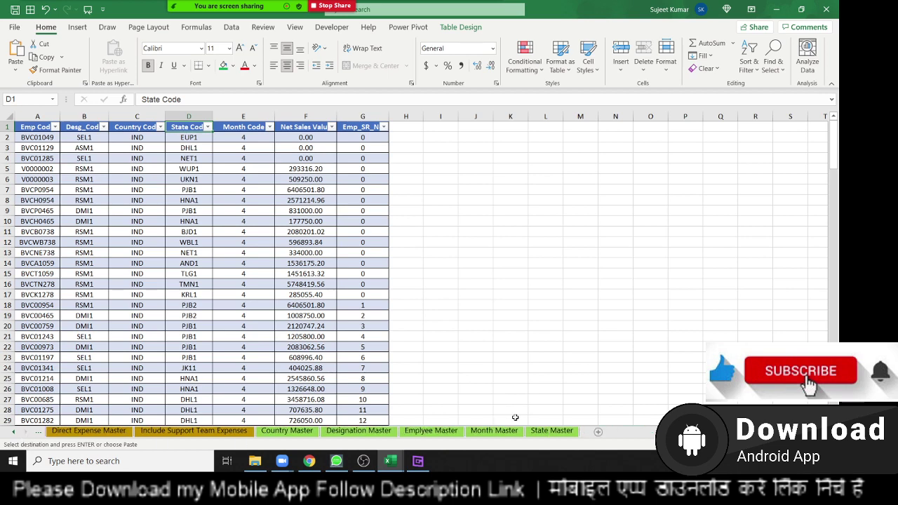
pyautogui.click(549, 430)
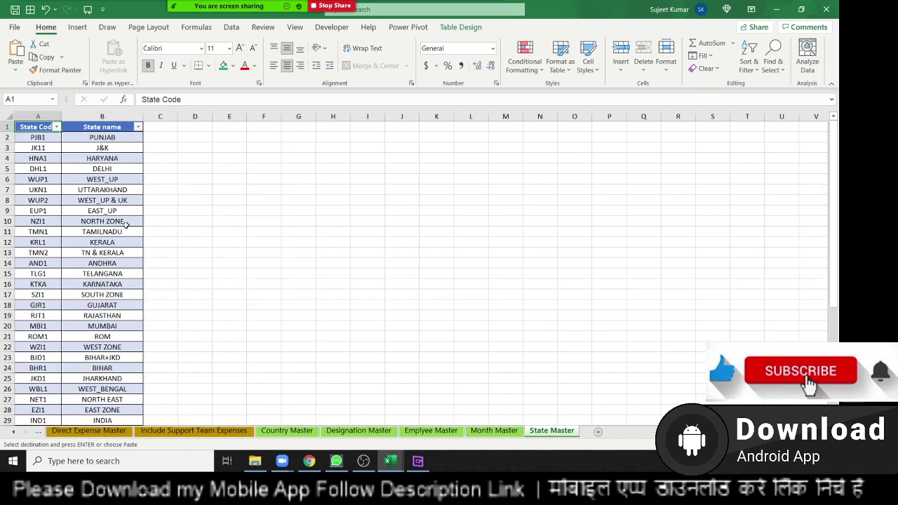
pyautogui.click(32, 169)
pyautogui.click(93, 167)
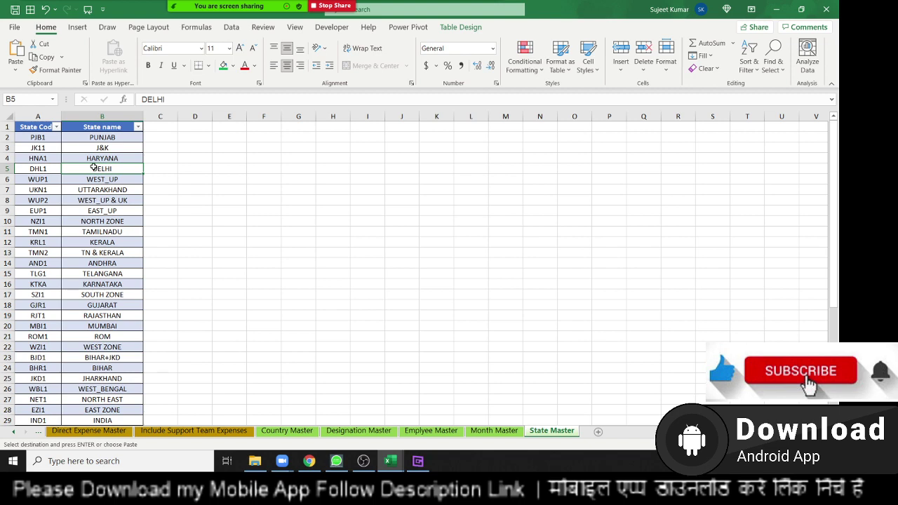
pyautogui.hotkey('ctrl', 'Down')
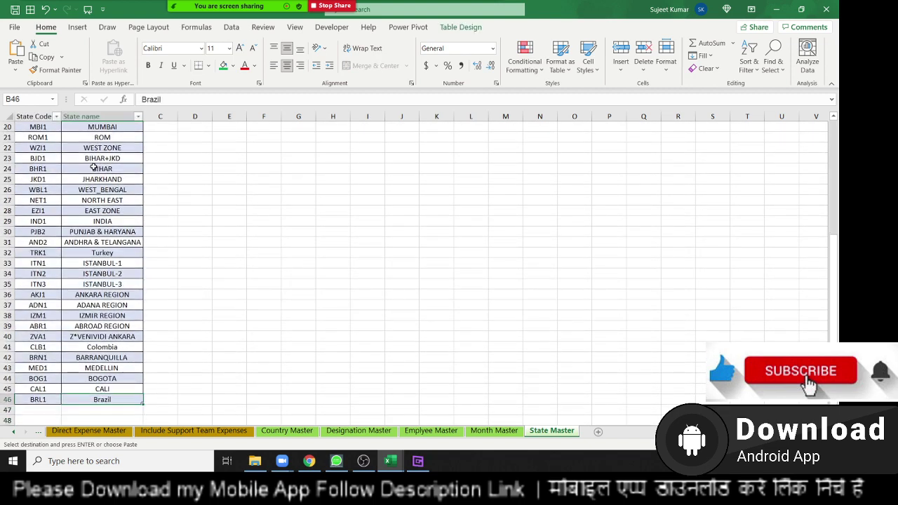
pyautogui.hotkey('ctrl', 'Up')
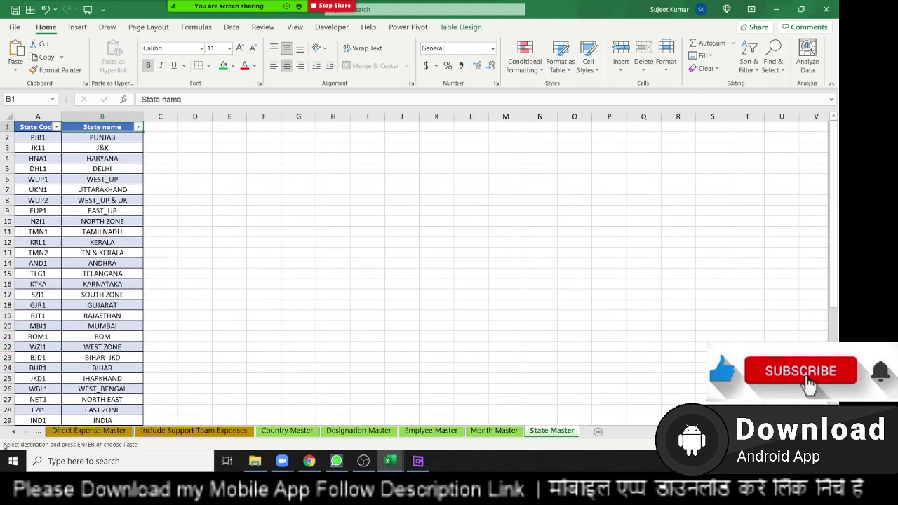
pyautogui.click(13, 432)
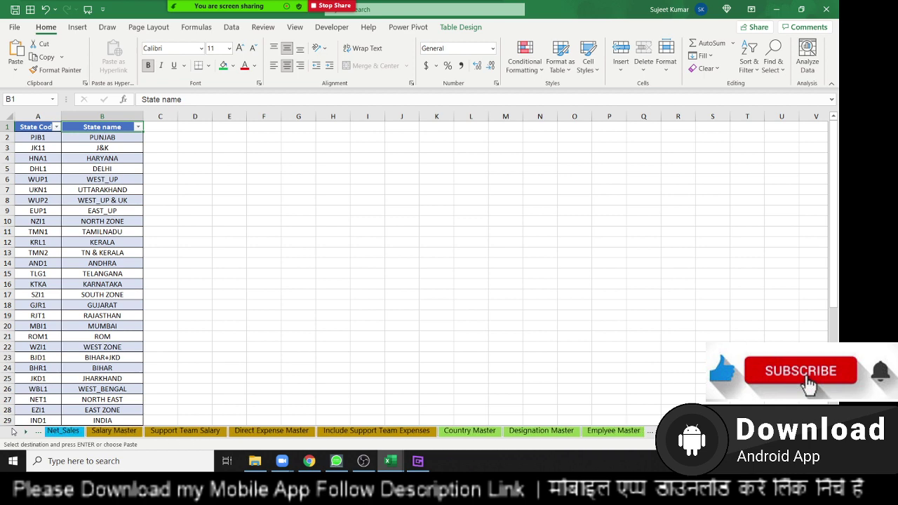
pyautogui.click(71, 431)
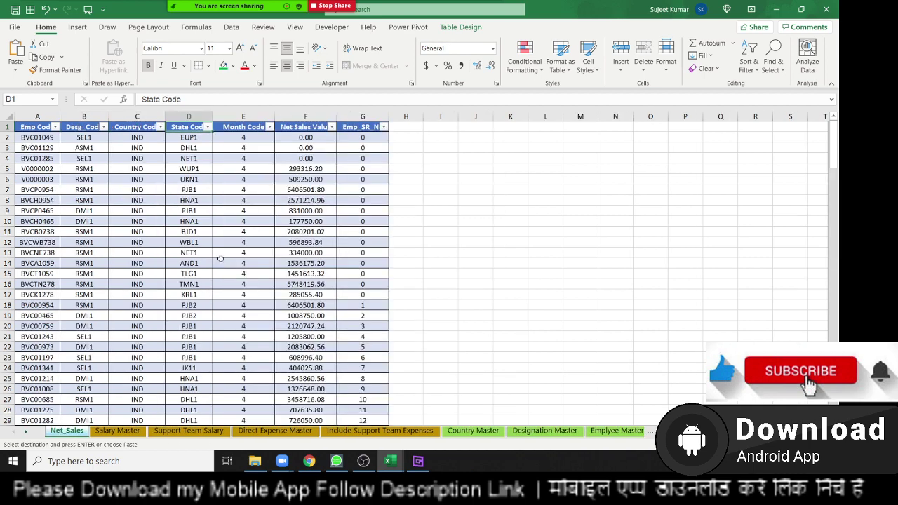
pyautogui.click(410, 138)
pyautogui.write('=vl')
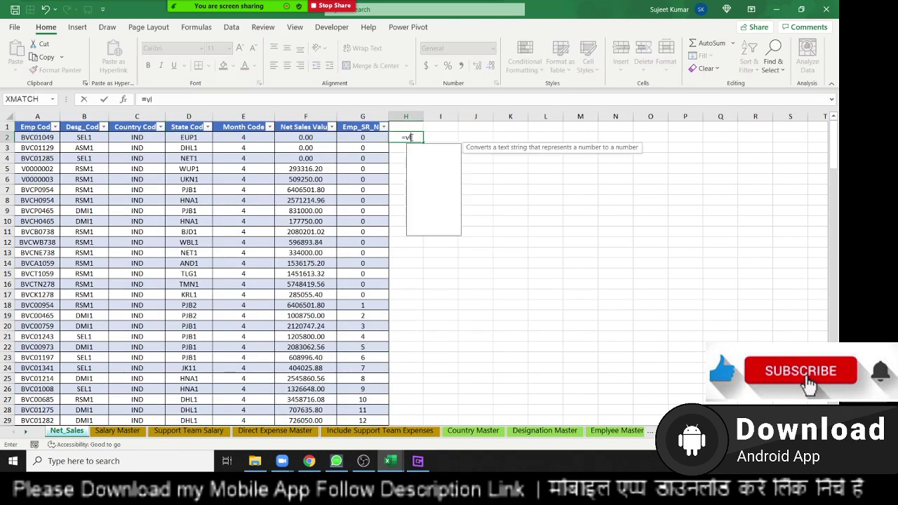
pyautogui.write('ookup(')
pyautogui.press('Left')
pyautogui.press('Left')
pyautogui.press('Left')
pyautogui.press('Left')
pyautogui.press('Left')
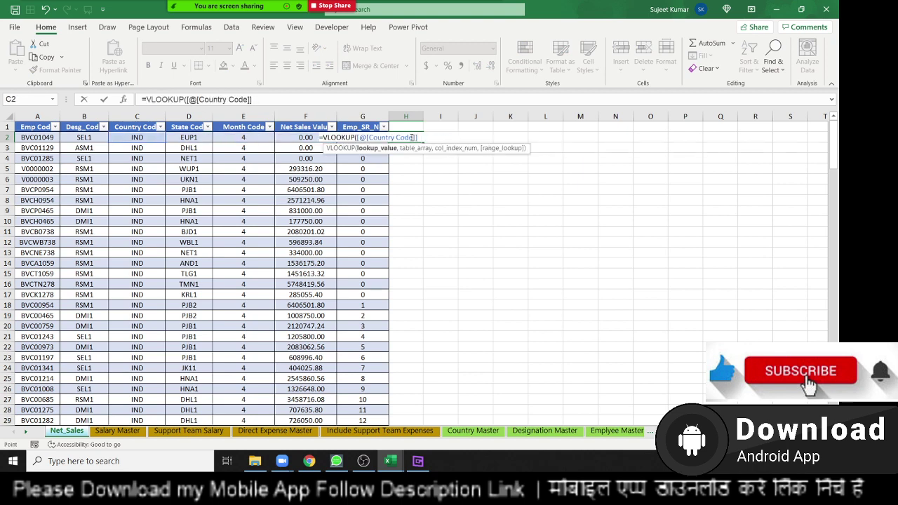
pyautogui.press('Right')
pyautogui.write(',')
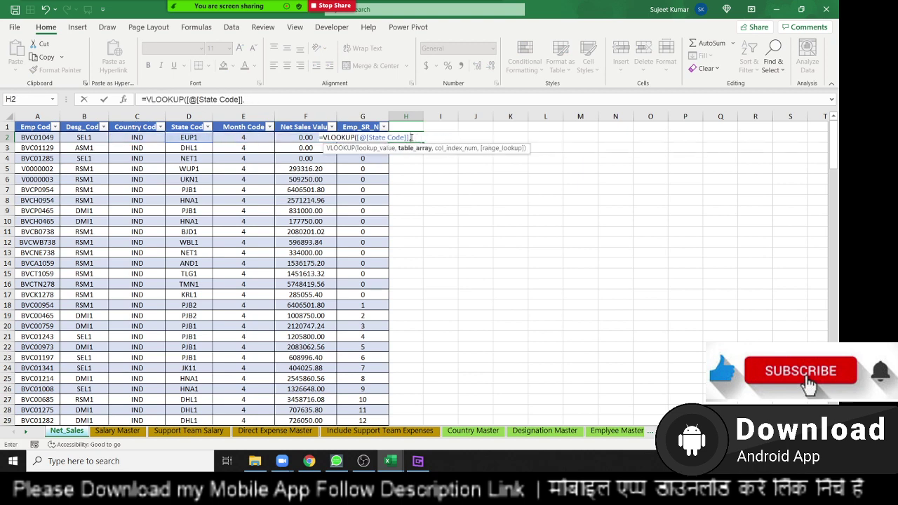
pyautogui.click(28, 432)
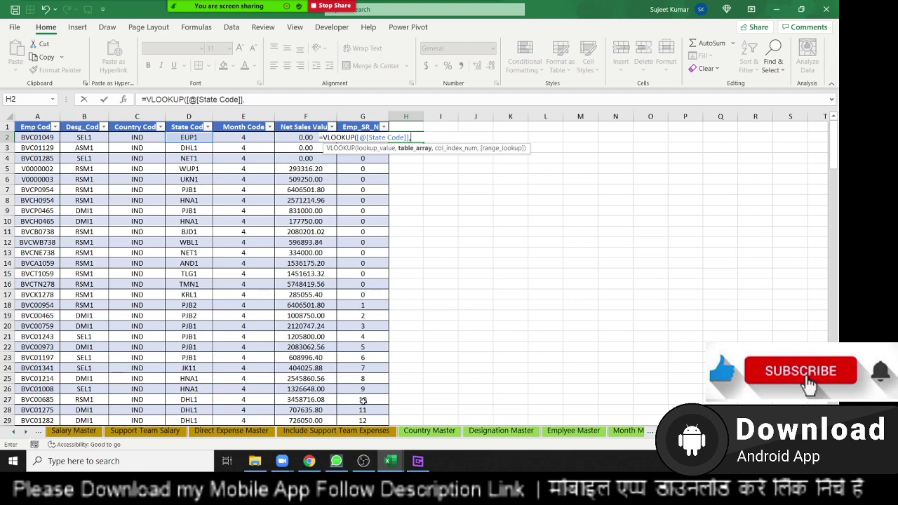
pyautogui.click(25, 431)
pyautogui.click(25, 431)
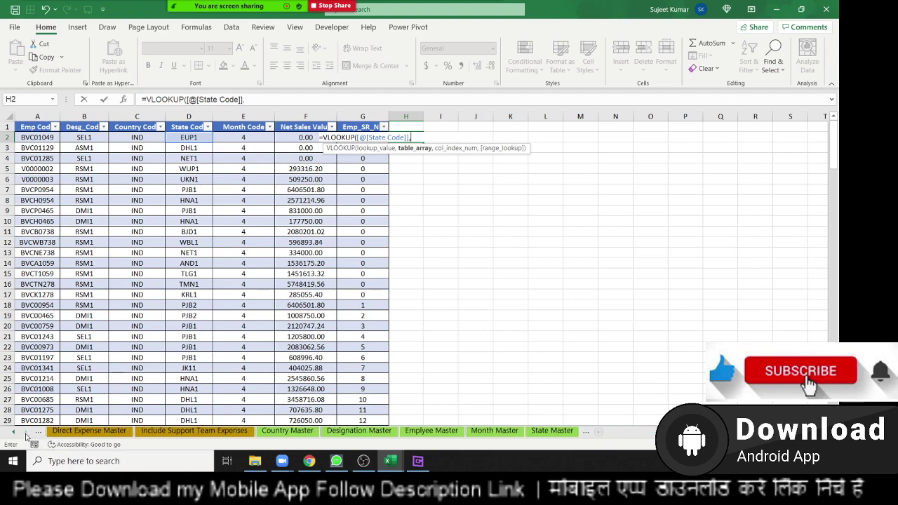
pyautogui.click(551, 430)
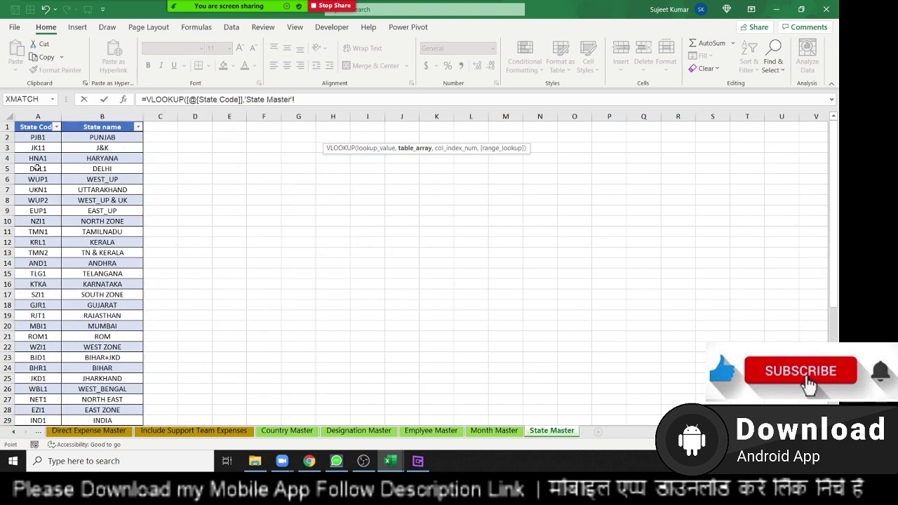
pyautogui.click(44, 119)
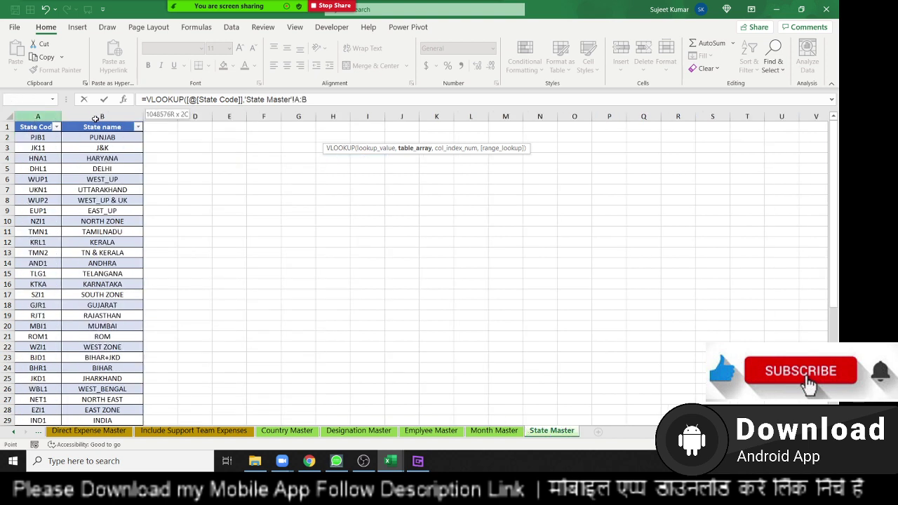
pyautogui.moveTo(43, 120); pyautogui.dragTo(98, 119)
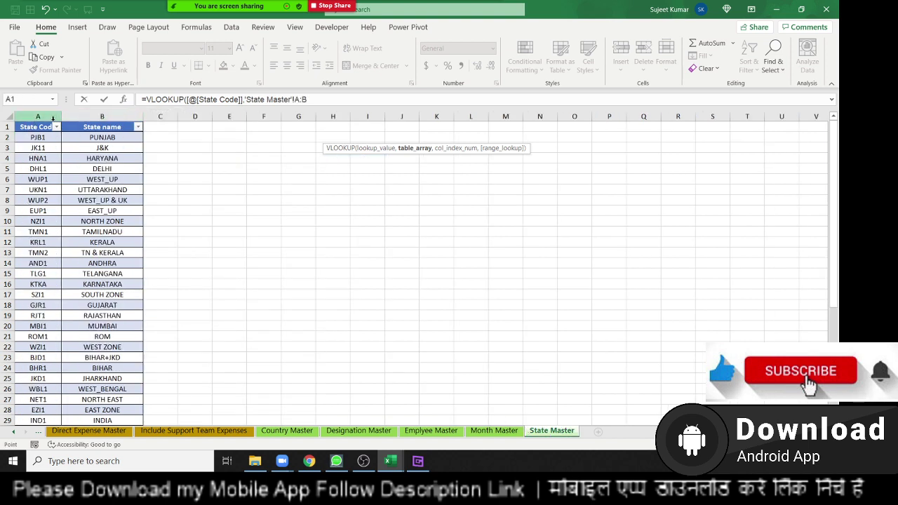
pyautogui.write(',20')
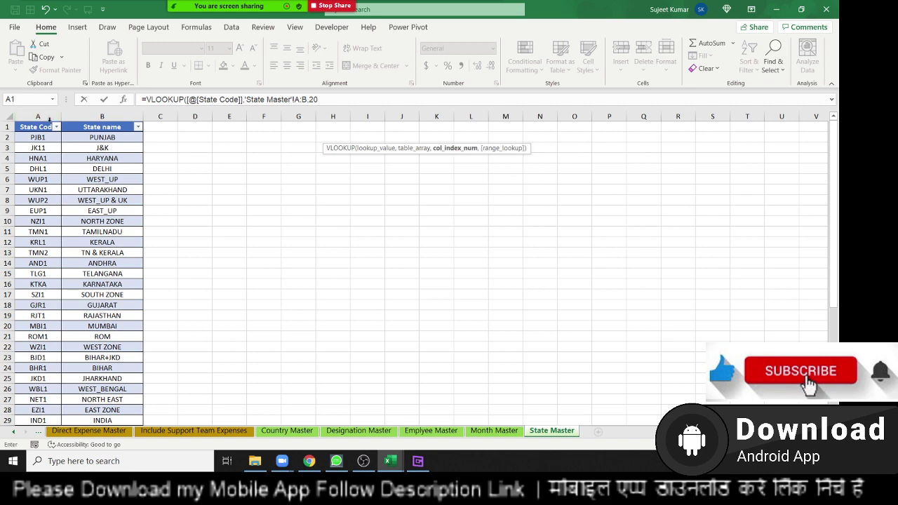
pyautogui.press('BackSpace')
pyautogui.write(',0')
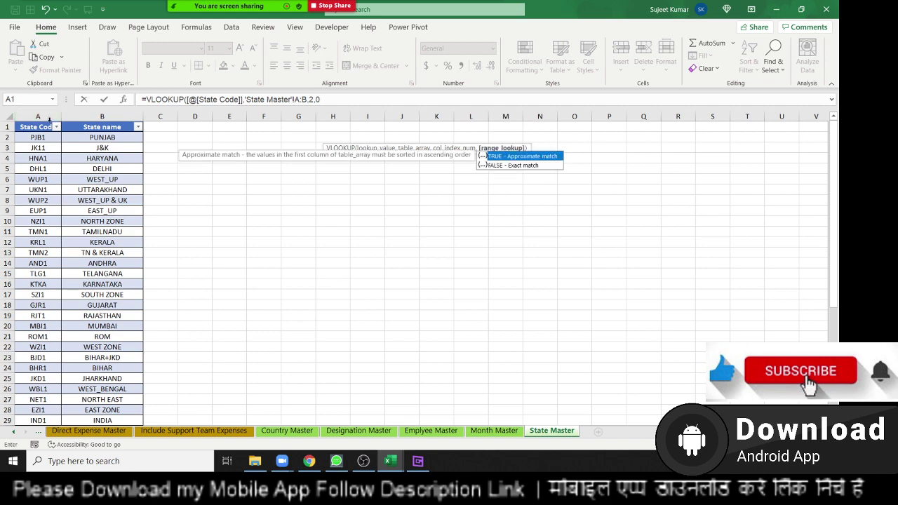
pyautogui.press('Return')
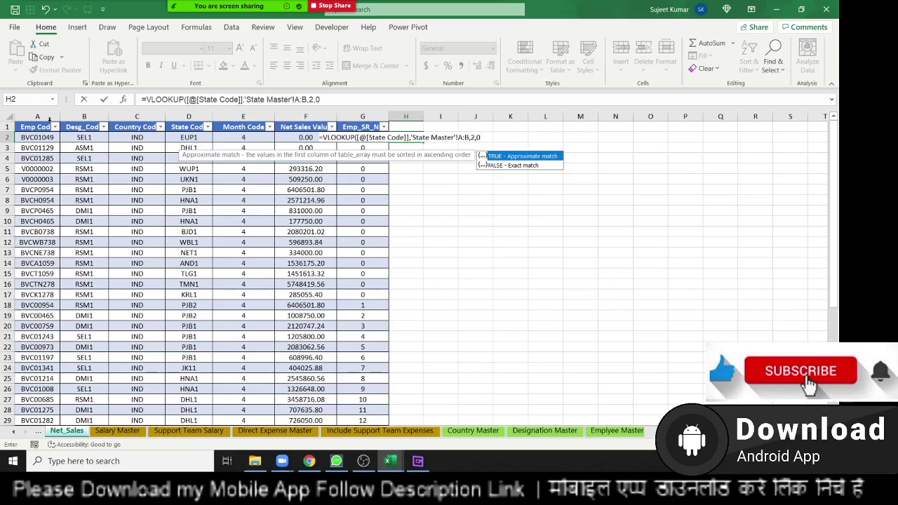
pyautogui.press('Return')
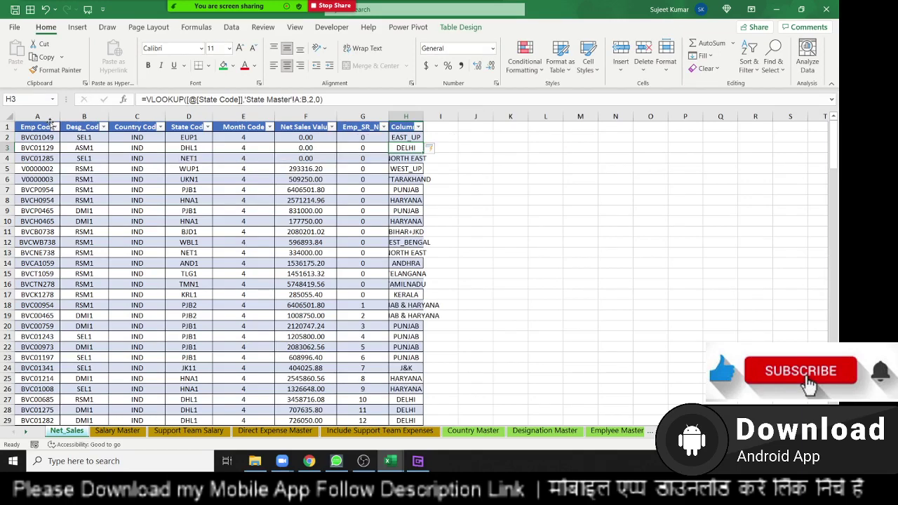
pyautogui.press('Down')
pyautogui.press('Down')
pyautogui.press('Down')
pyautogui.press('Down')
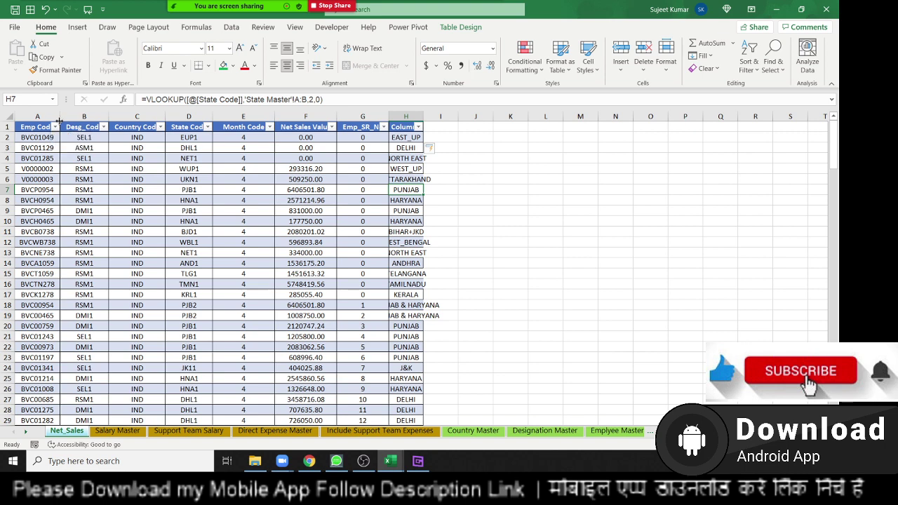
pyautogui.press('Left')
pyautogui.press('Right')
pyautogui.hotkey('ctrl', 'z')
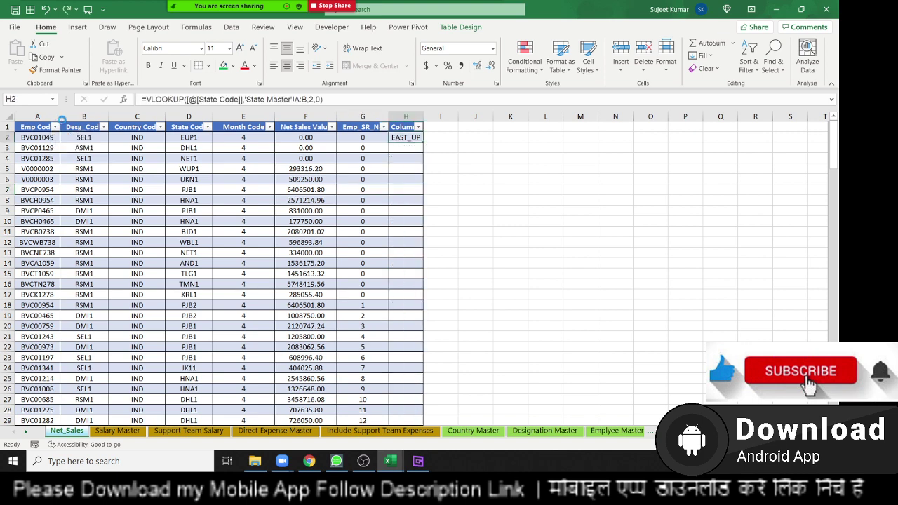
pyautogui.hotkey('ctrl', 'z')
pyautogui.hotkey('ctrl', 'z')
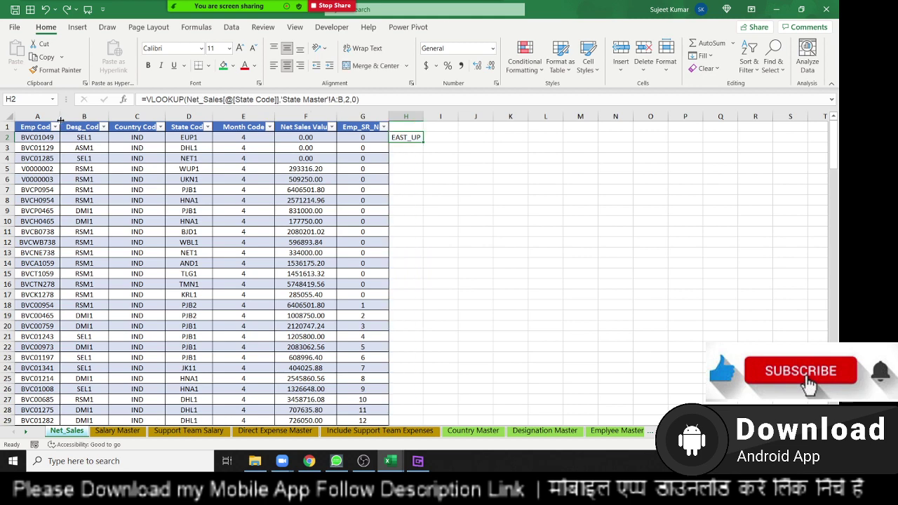
pyautogui.hotkey('ctrl', 'z')
pyautogui.press('Left')
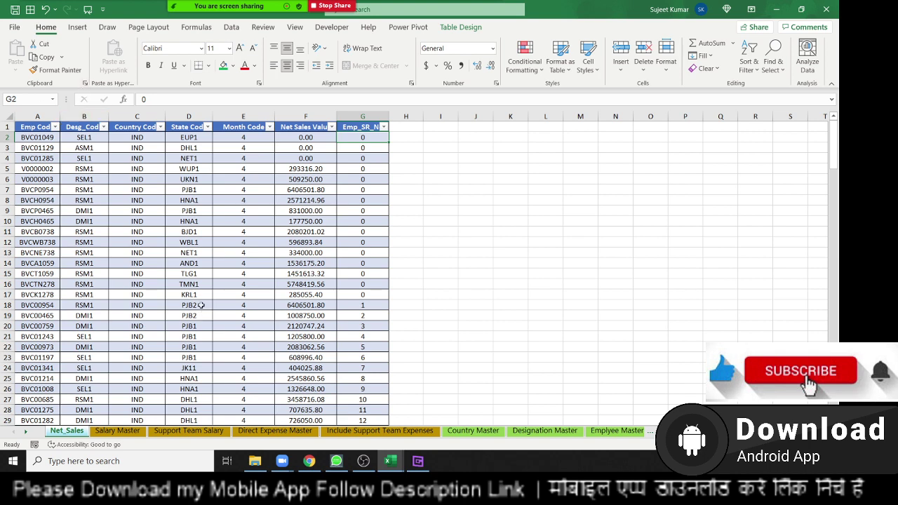
pyautogui.click(159, 252)
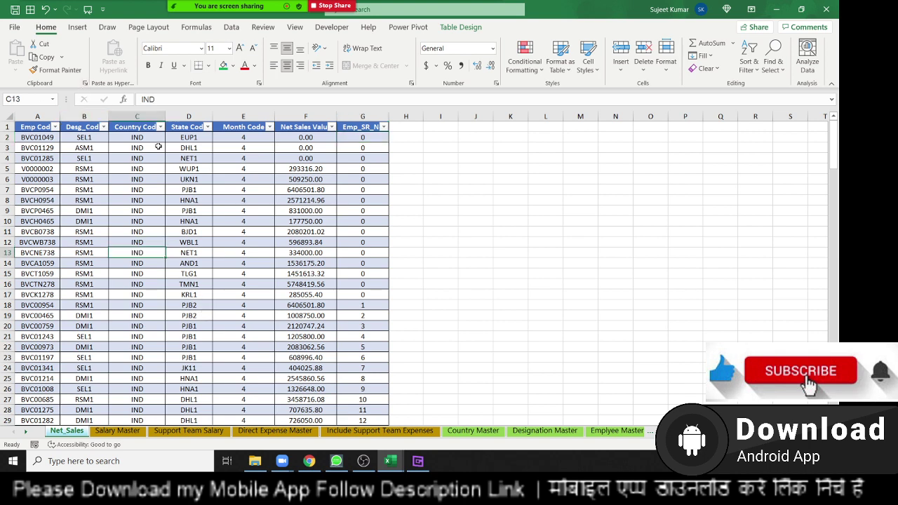
# - Insert a PivotTable from the Net_Sales table on a new worksheet, adding it to the Data Model
pyautogui.click(77, 27)
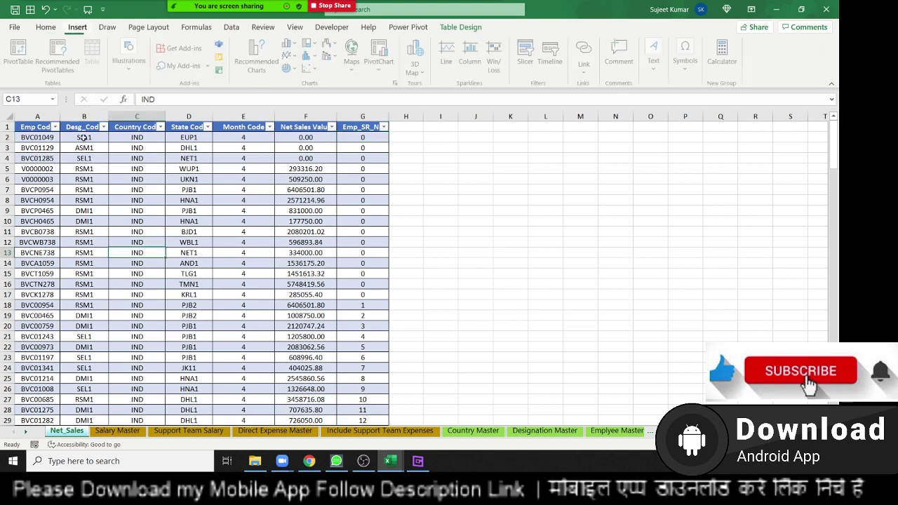
pyautogui.click(85, 158)
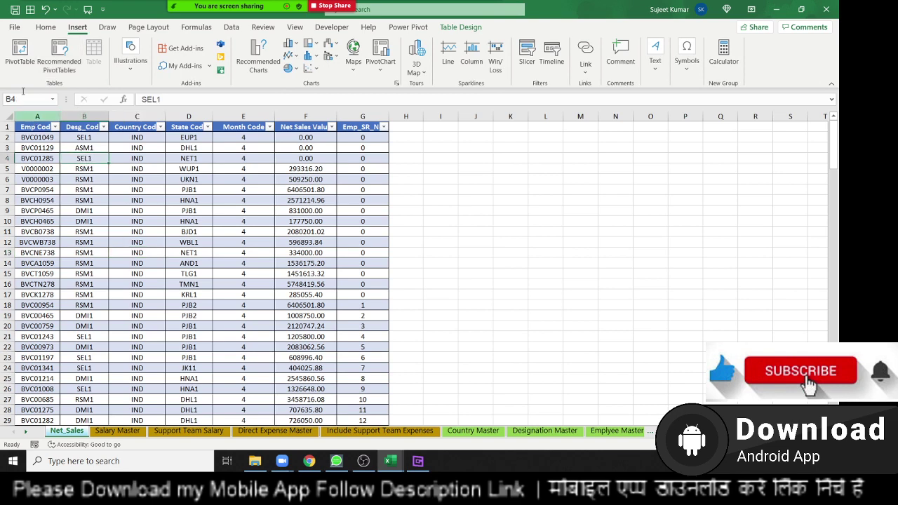
pyautogui.click(20, 56)
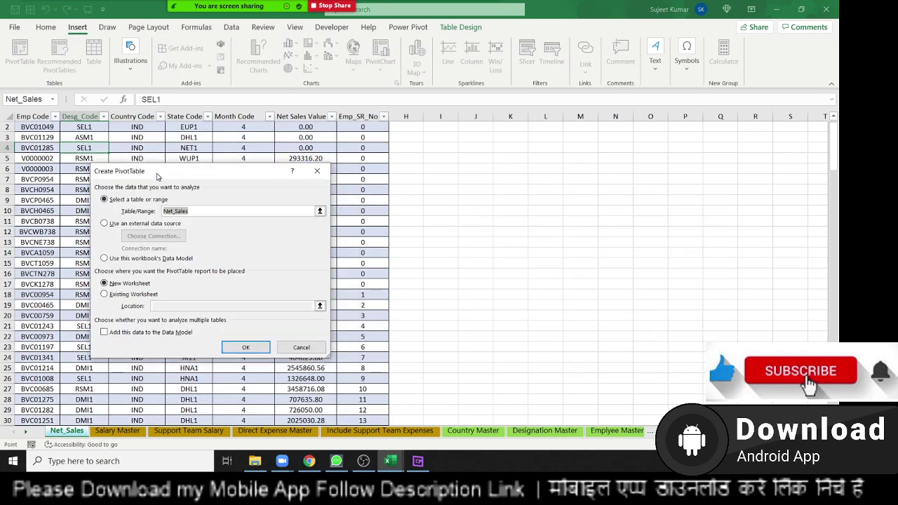
pyautogui.click(126, 334)
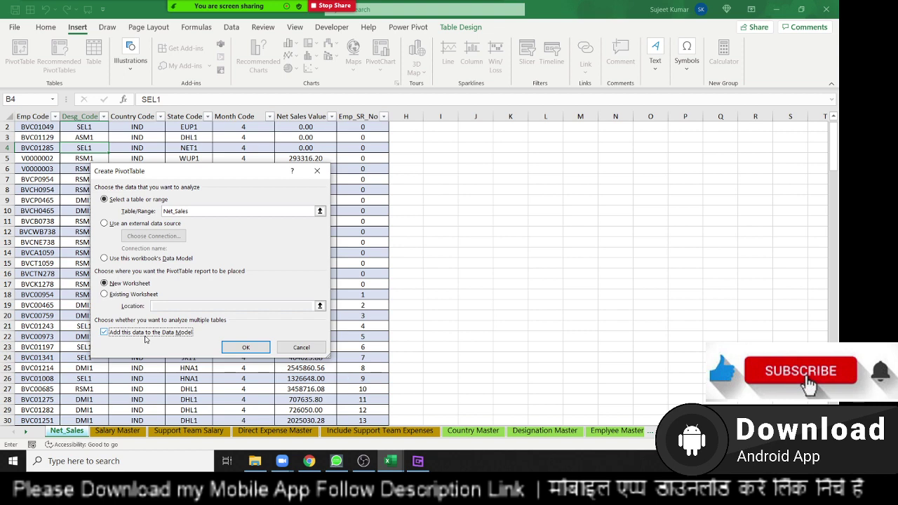
pyautogui.click(250, 351)
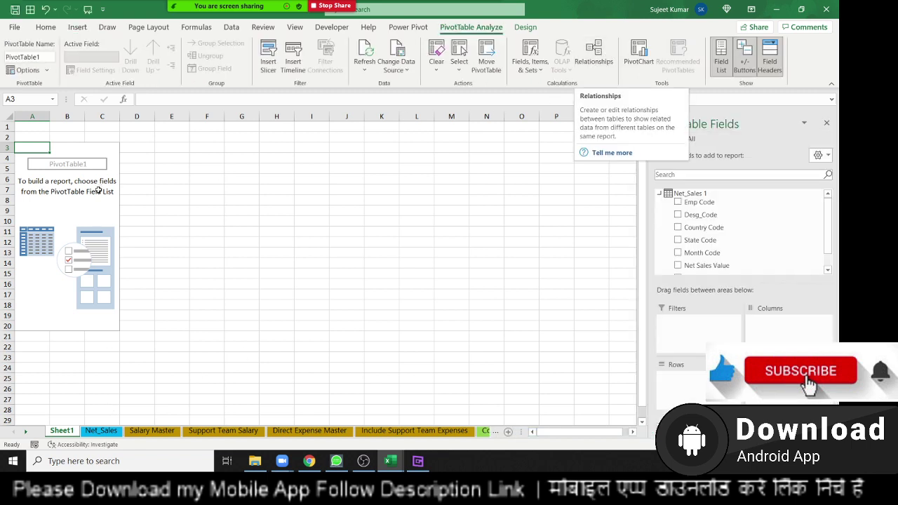
# - Move from the new pivot sheet over to the State Master sheet
pyautogui.click(100, 220)
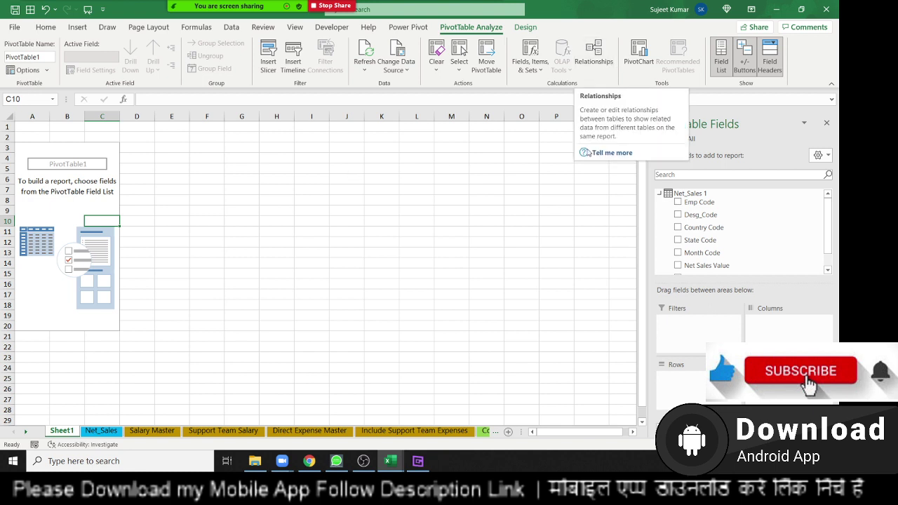
pyautogui.click(26, 431)
pyautogui.click(26, 430)
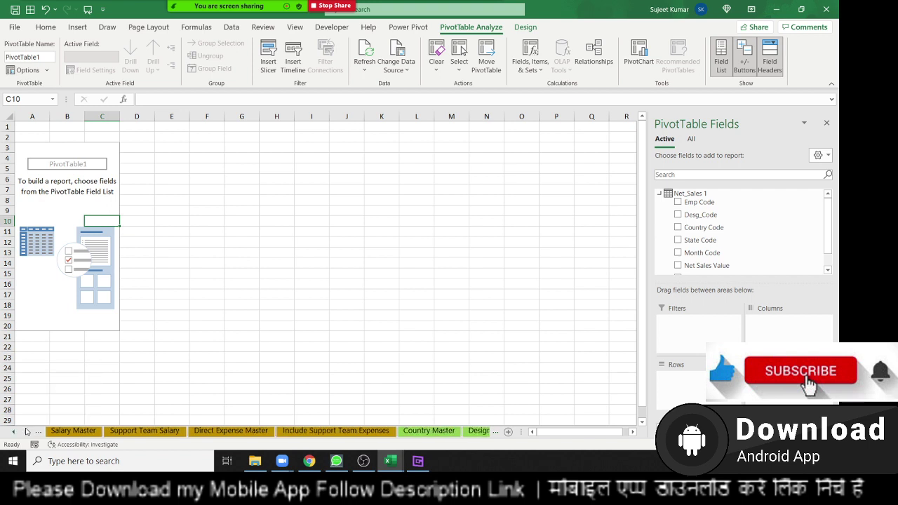
pyautogui.click(26, 431)
pyautogui.click(26, 431)
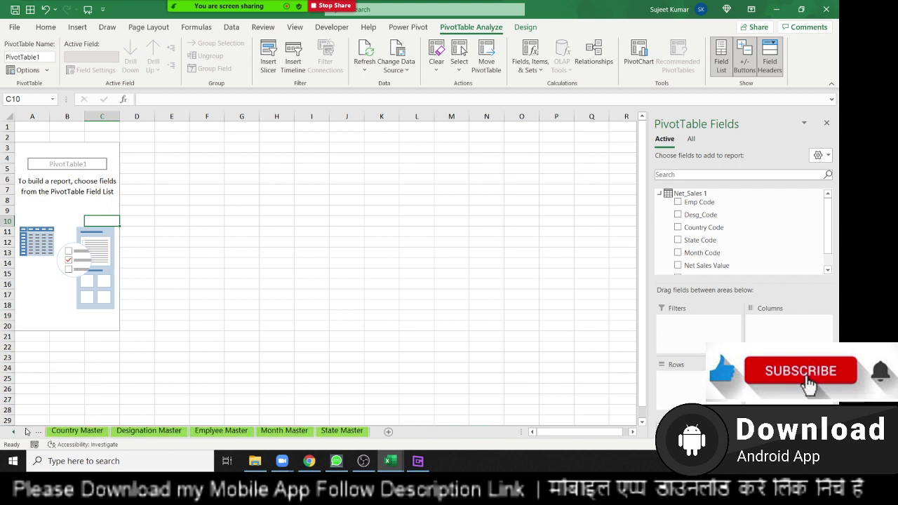
pyautogui.click(354, 431)
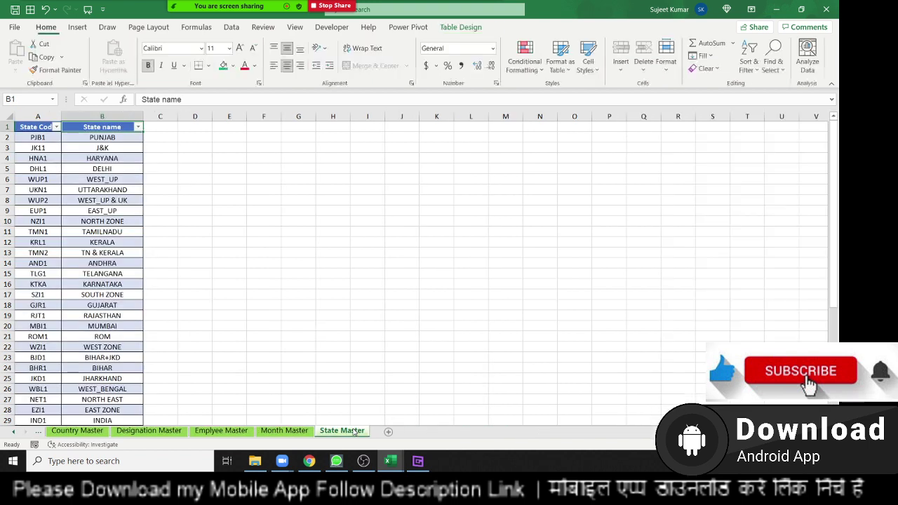
# - Select the whole State Code/State name table, down to BRL1, Brazil in row 46
pyautogui.click(31, 129)
pyautogui.hotkey('shift', 'Right')
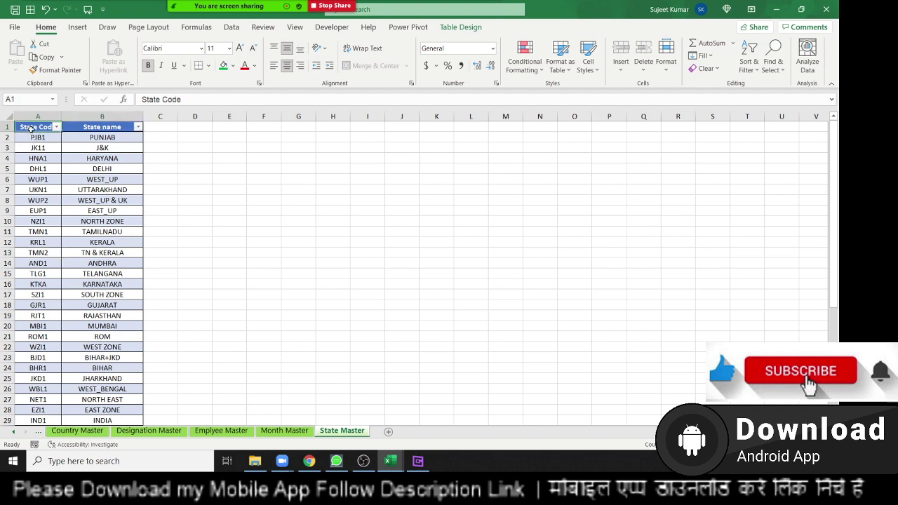
pyautogui.hotkey('ctrl', 'shift', 'Down')
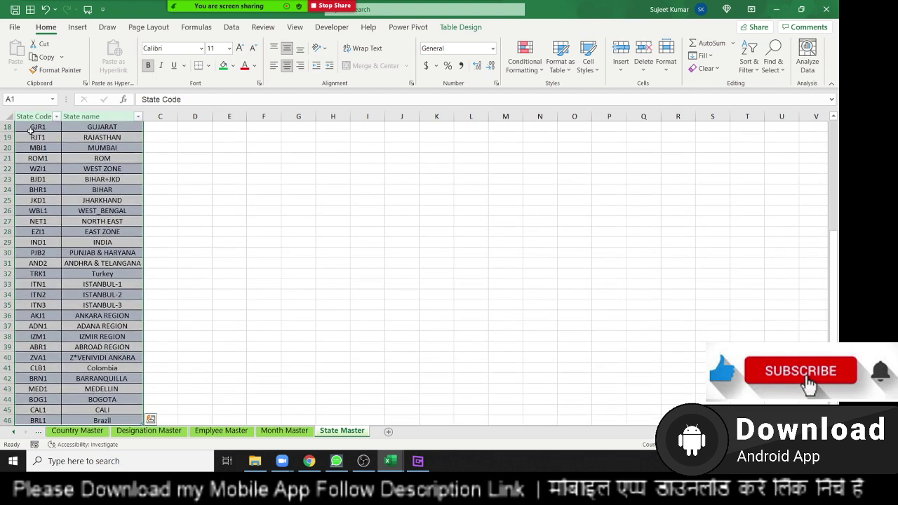
pyautogui.scroll(-2, 70, 231)
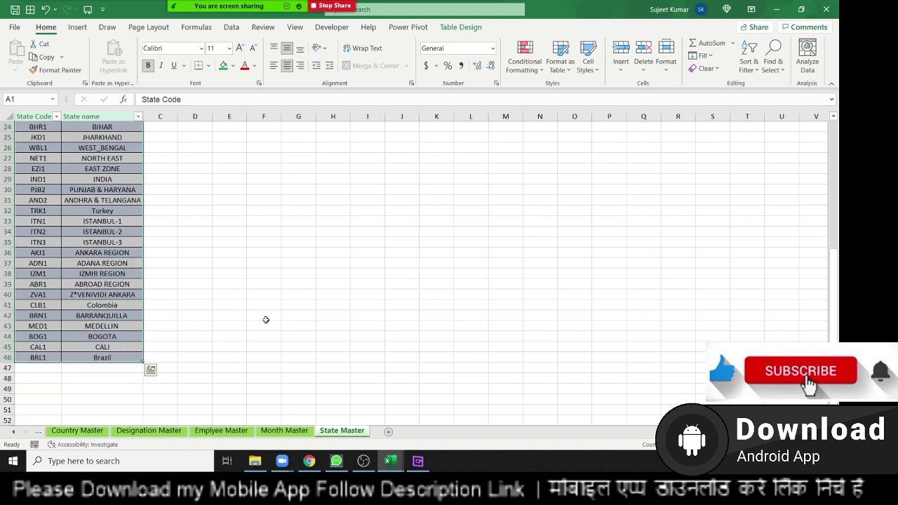
pyautogui.scroll(2, 266, 320)
pyautogui.scroll(-1, 303, 260)
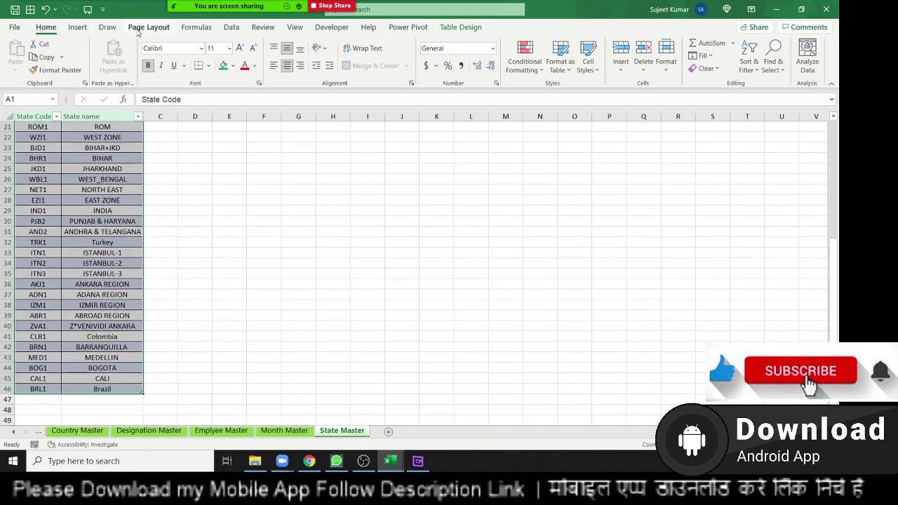
# - Insert a PivotTable from the State Master table (Table10) on a new sheet, added to the Data Model
pyautogui.click(77, 27)
pyautogui.click(20, 54)
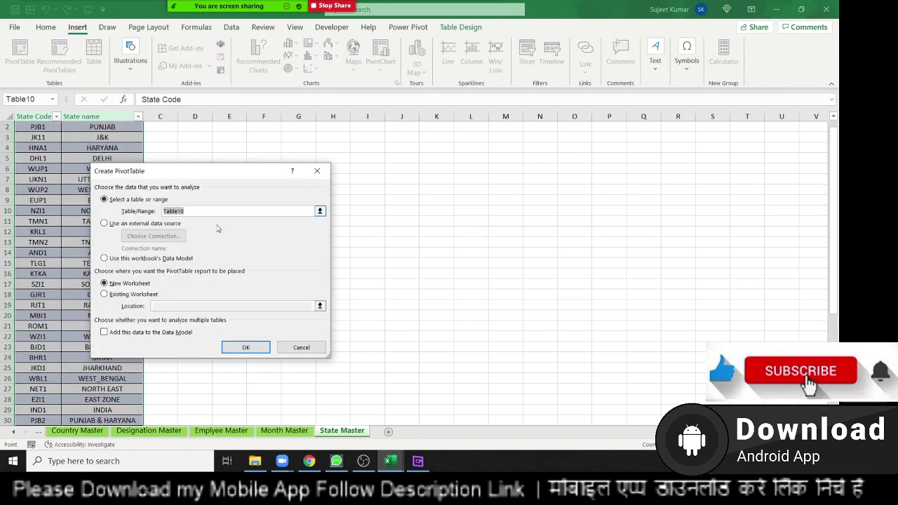
pyautogui.click(137, 332)
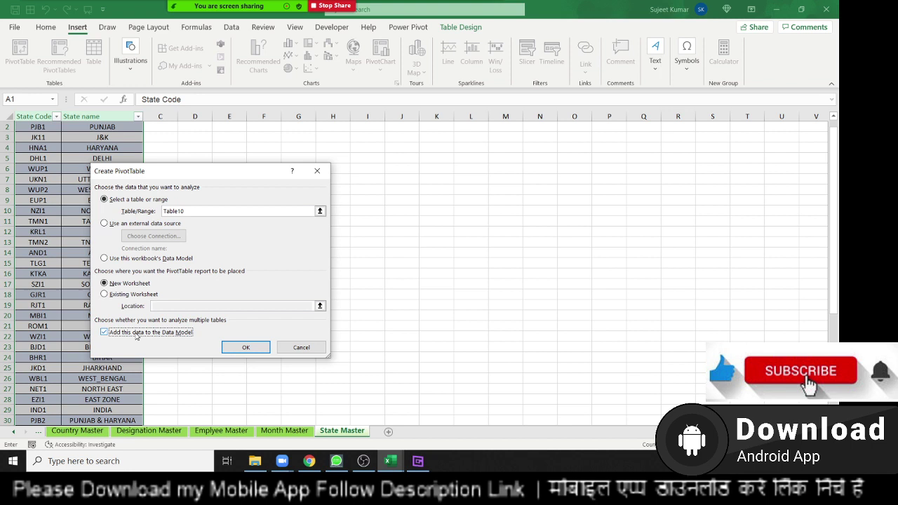
pyautogui.click(247, 348)
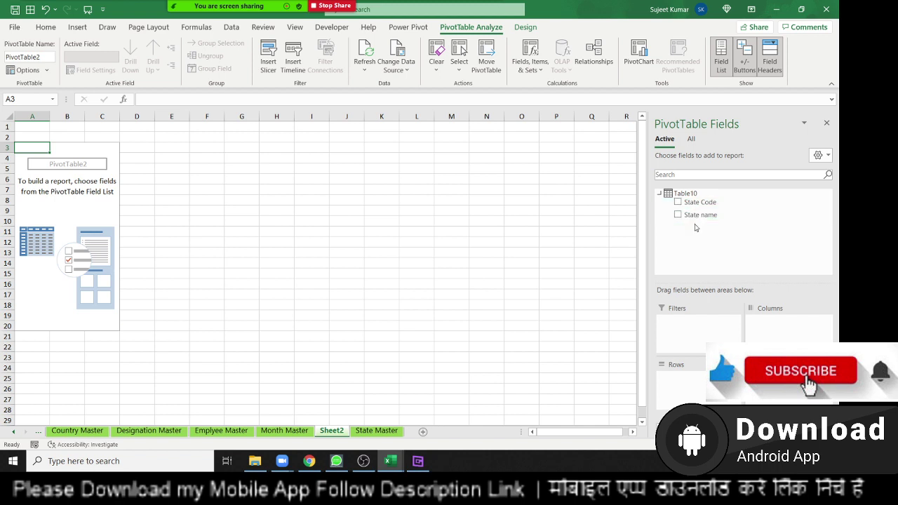
# - Show fields from all tables and bring up the Manage Relationships list
pyautogui.click(658, 194)
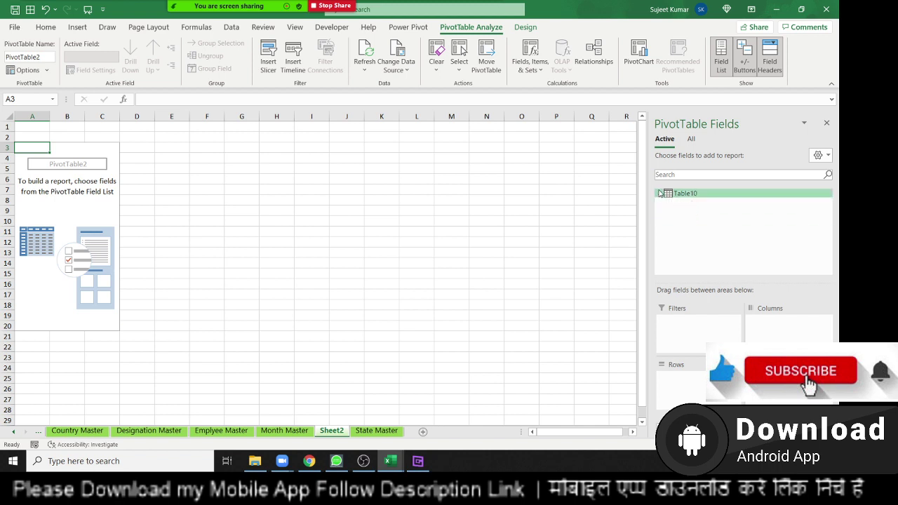
pyautogui.click(691, 139)
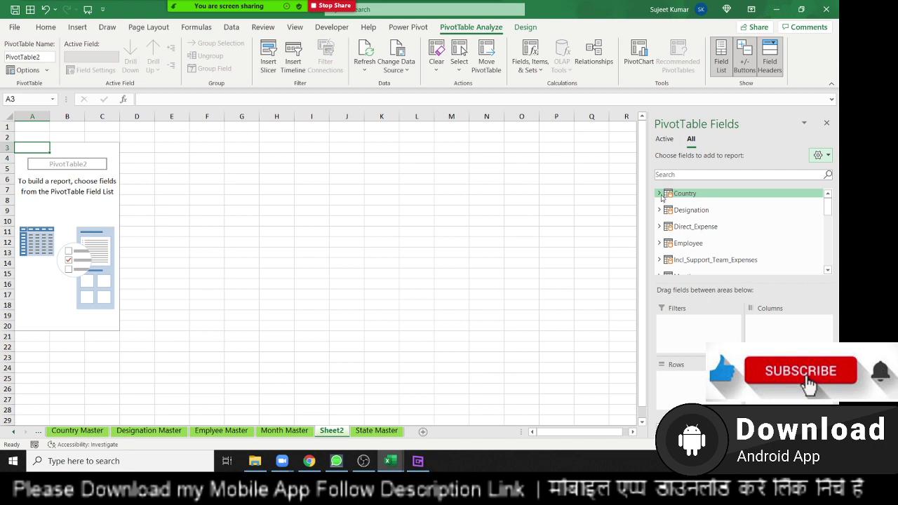
pyautogui.click(65, 212)
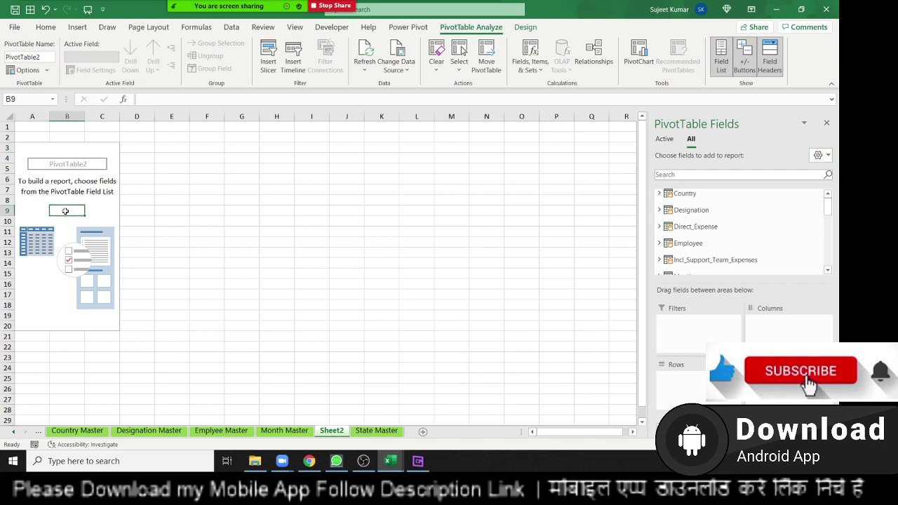
pyautogui.click(581, 65)
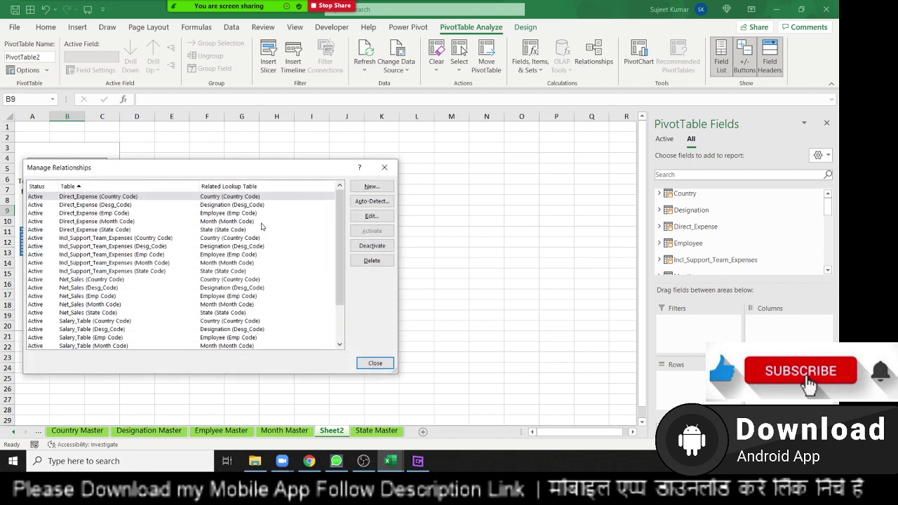
# - Delete the Direct_Expense (Country Code) to Country relationship and close Manage Relationships
pyautogui.click(155, 200)
pyautogui.click(372, 260)
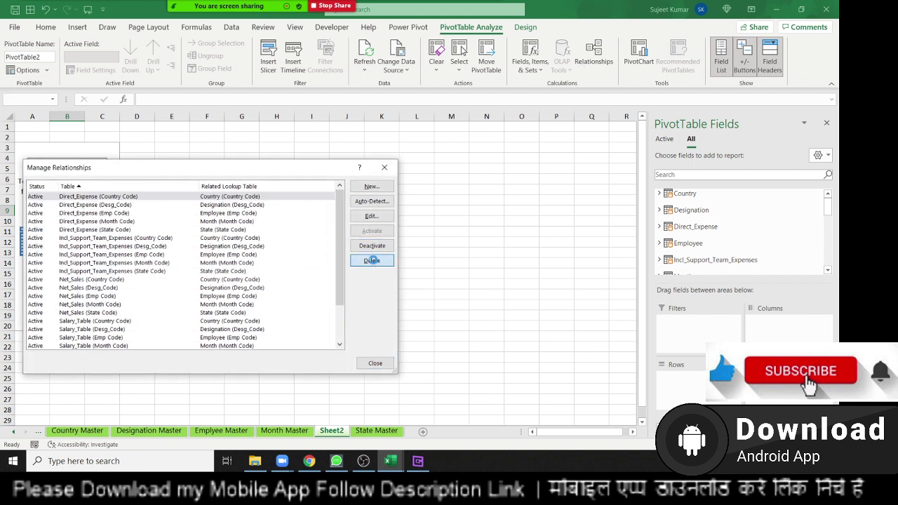
pyautogui.click(390, 262)
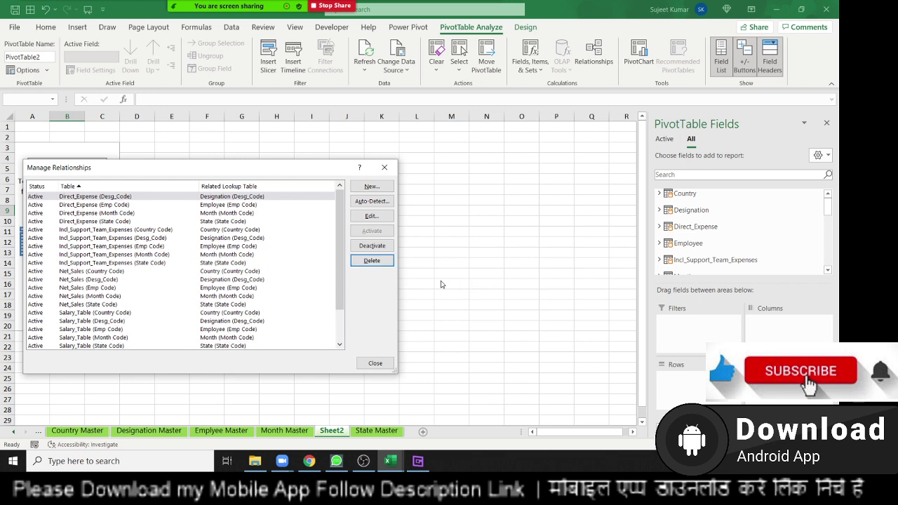
pyautogui.press('Escape')
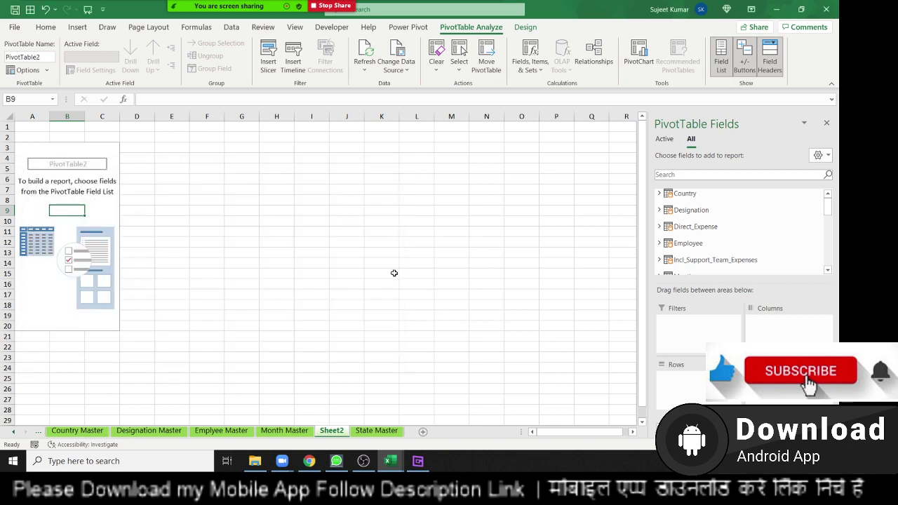
# - Glance at the Country Master sheet, then return to the Net_Sales sheet
pyautogui.click(79, 433)
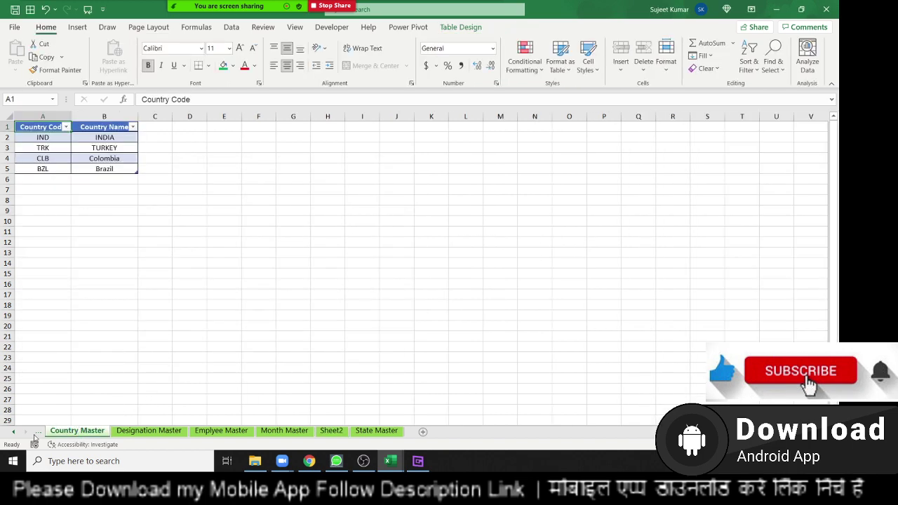
pyautogui.click(11, 433)
pyautogui.click(12, 433)
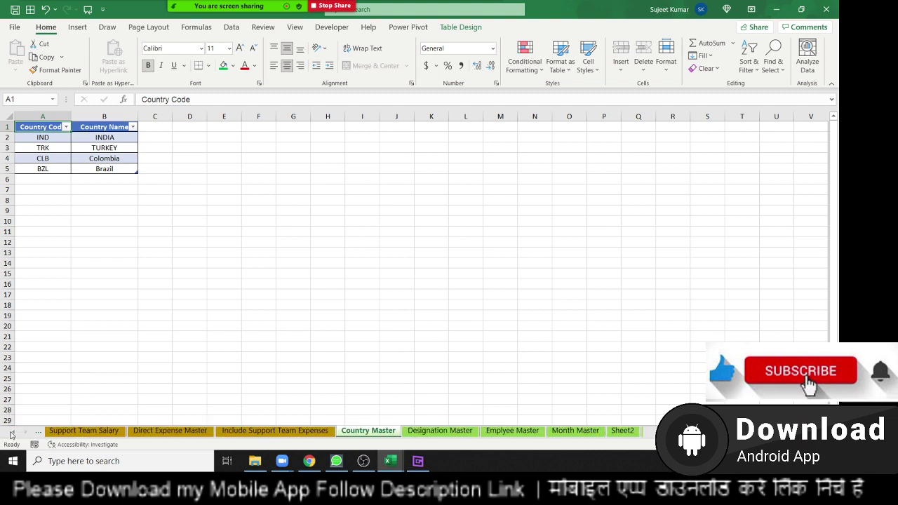
pyautogui.click(11, 432)
pyautogui.click(12, 432)
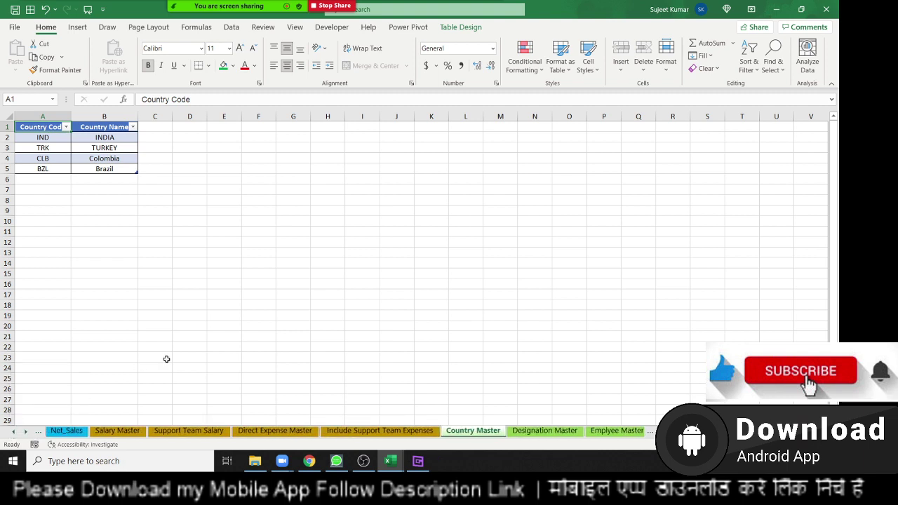
pyautogui.click(13, 433)
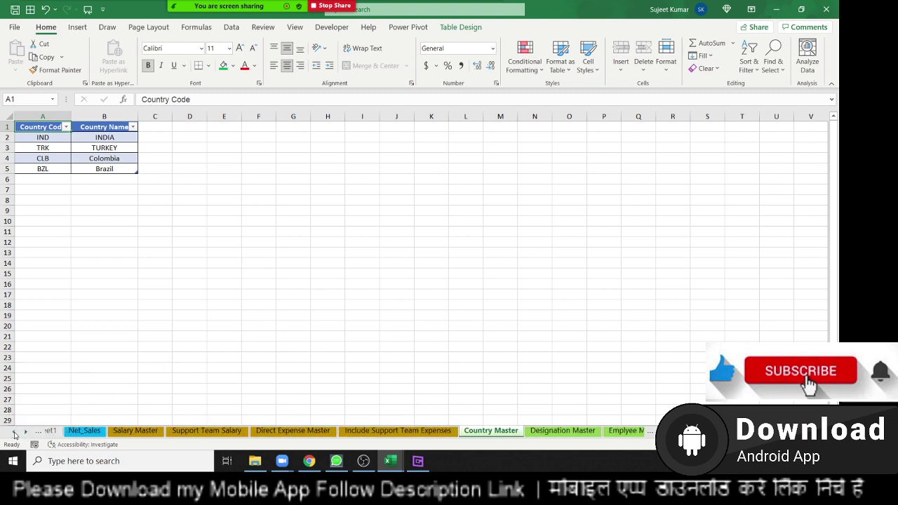
pyautogui.click(93, 431)
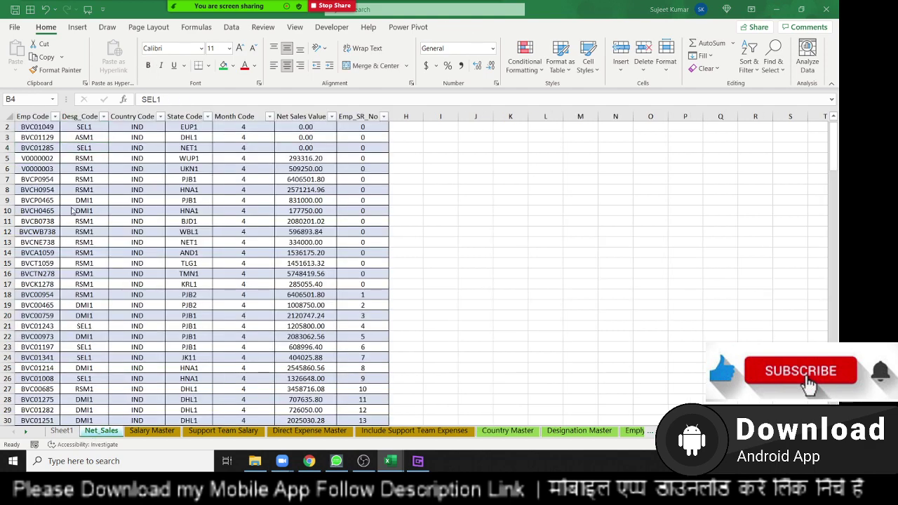
# - Create a new blank workbook, then return to the top of the Net_Sales table
pyautogui.hotkey('ctrl', 'n')
pyautogui.hotkey('alt', 'Tab')
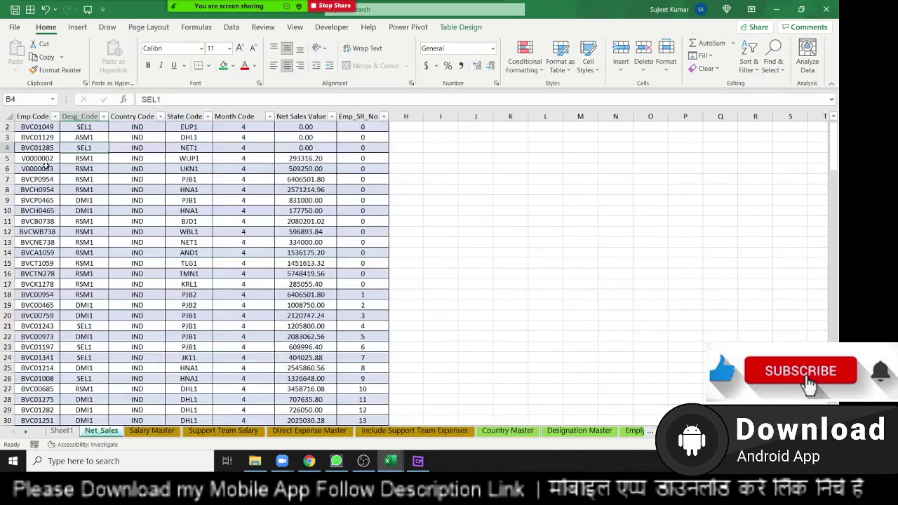
pyautogui.hotkey('ctrl', 'Up')
# - Select and copy the entire Net_Sales table starting from A1
pyautogui.press('Left')
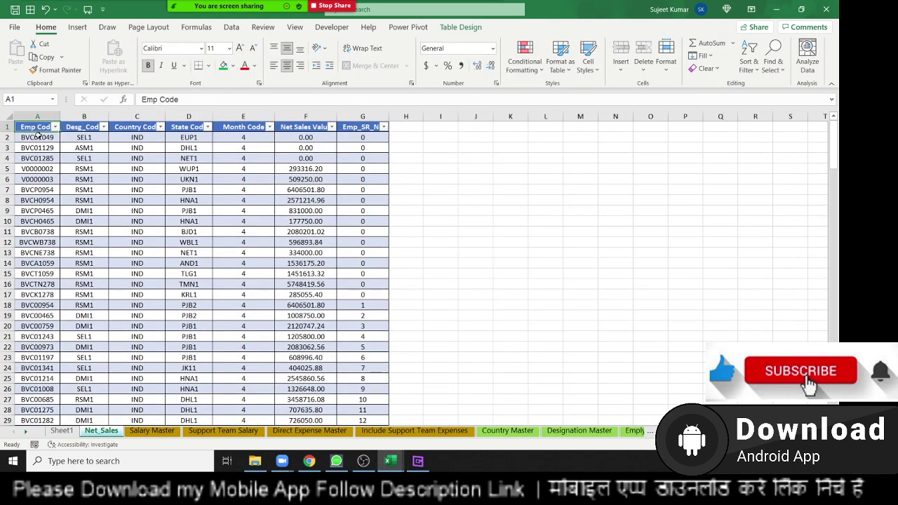
pyautogui.hotkey('ctrl', 'shift', 'Right')
pyautogui.hotkey('ctrl', 'shift', 'Down')
pyautogui.hotkey('ctrl', 'c')
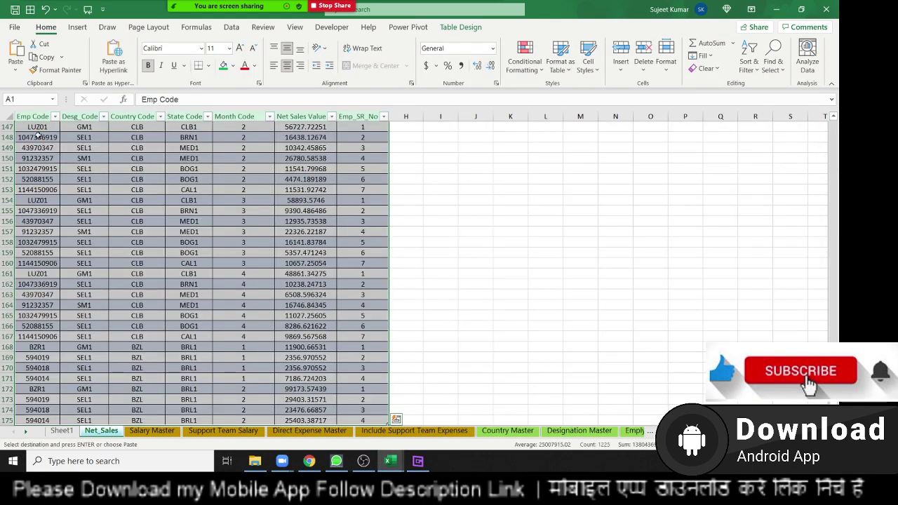
# - Paste it into the new workbook as values, then paste the formats over it
pyautogui.hotkey('alt', 'Tab')
pyautogui.click(16, 69)
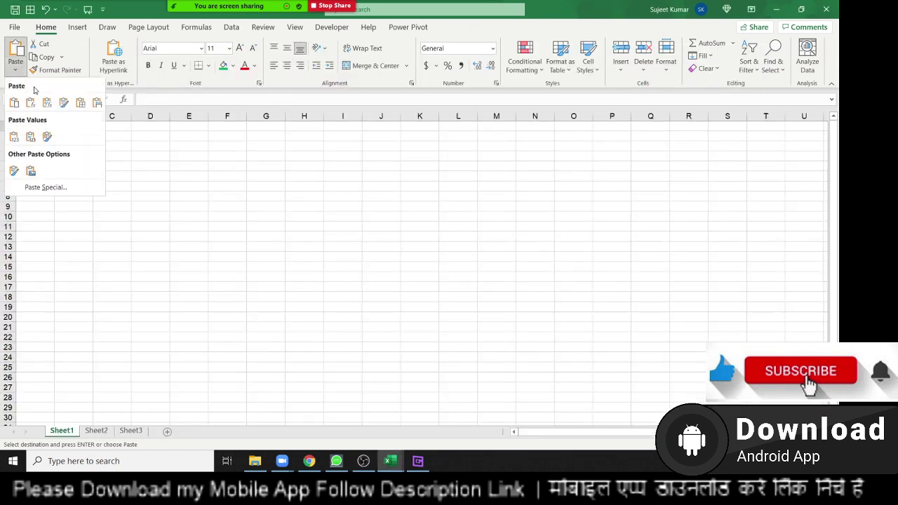
pyautogui.click(15, 141)
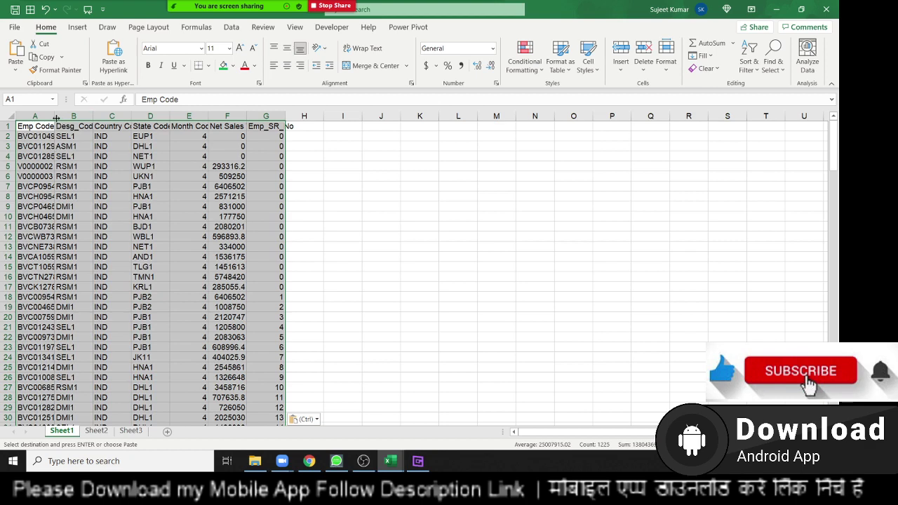
pyautogui.rightClick(85, 212)
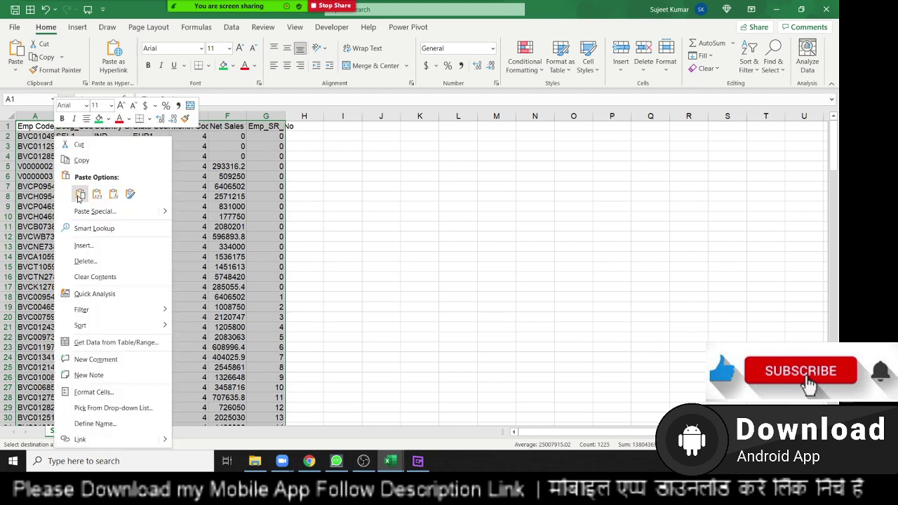
pyautogui.click(90, 211)
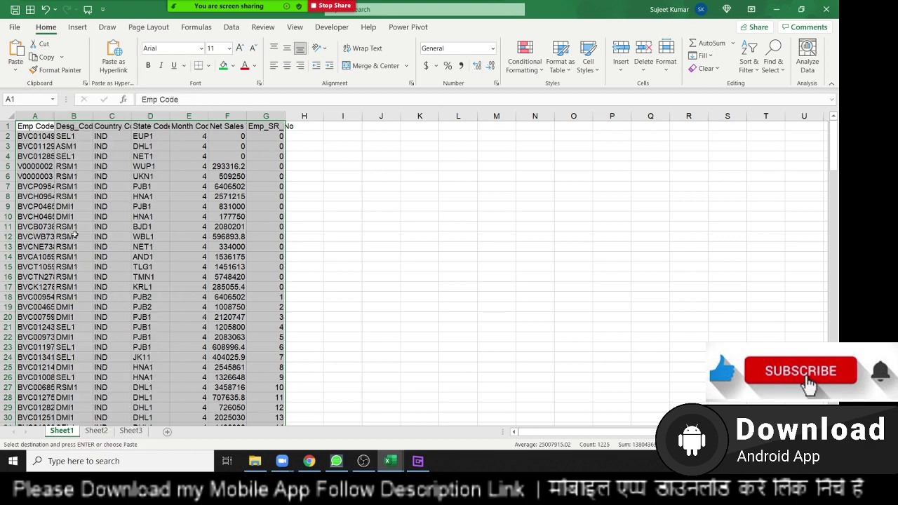
pyautogui.click(28, 181)
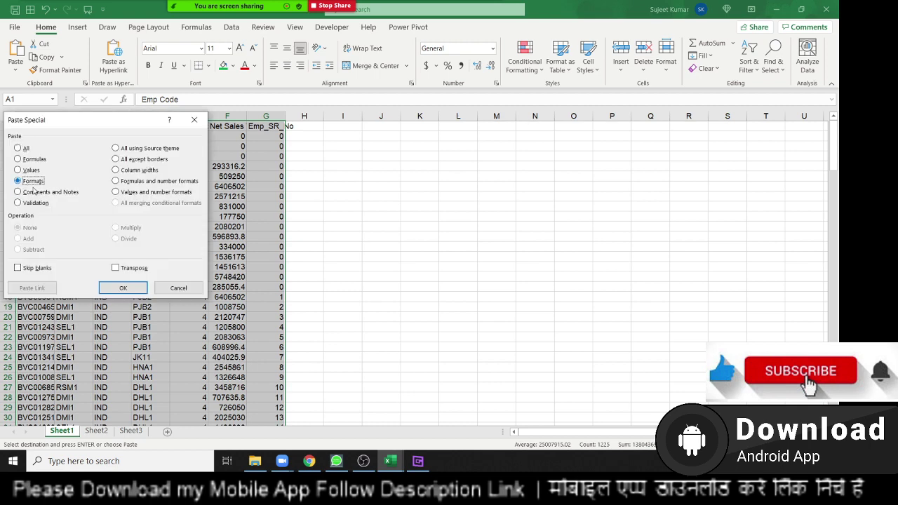
pyautogui.click(122, 288)
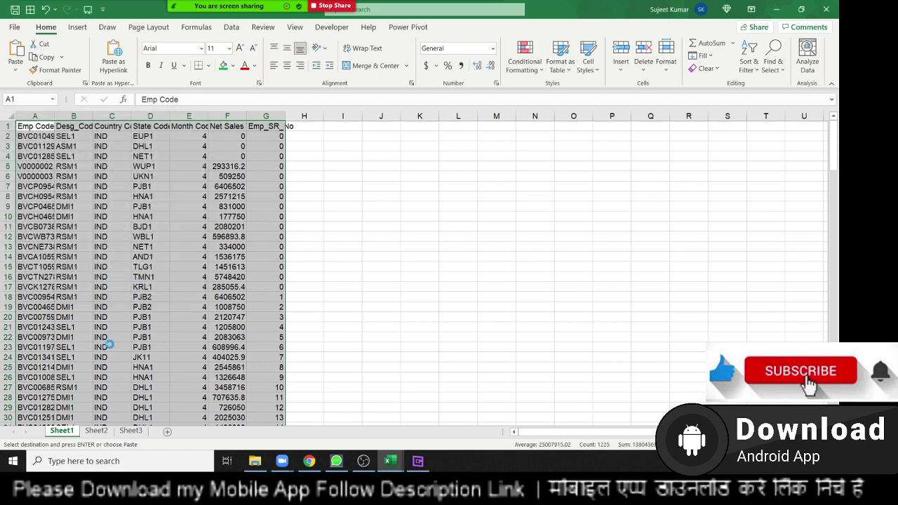
# - Rename Sheet1 to Sales
pyautogui.doubleClick(73, 432)
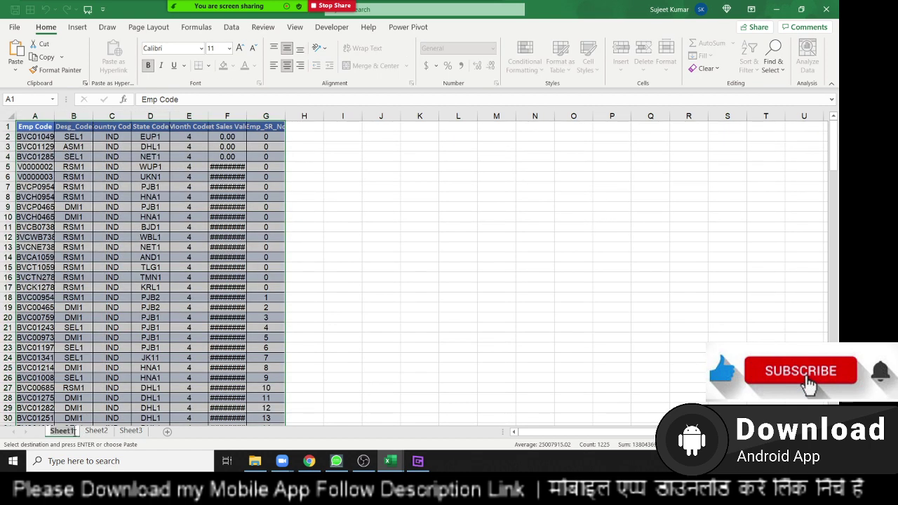
pyautogui.write('SAles')
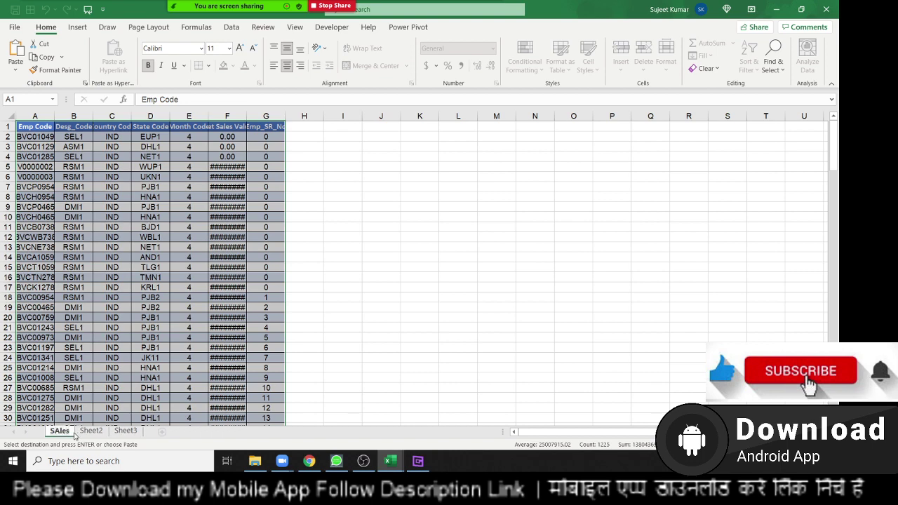
pyautogui.press('BackSpace')
pyautogui.press('BackSpace')
pyautogui.press('BackSpace')
pyautogui.write('a')
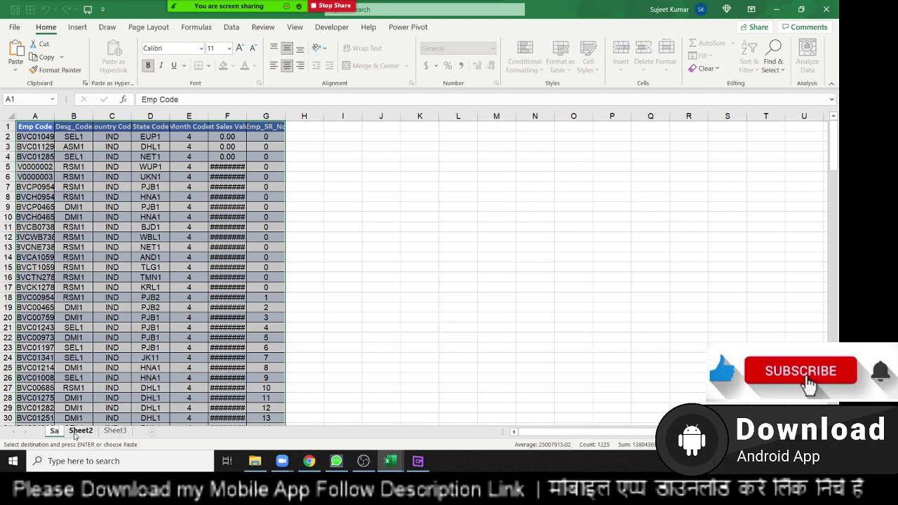
pyautogui.write('les')
pyautogui.press('Return')
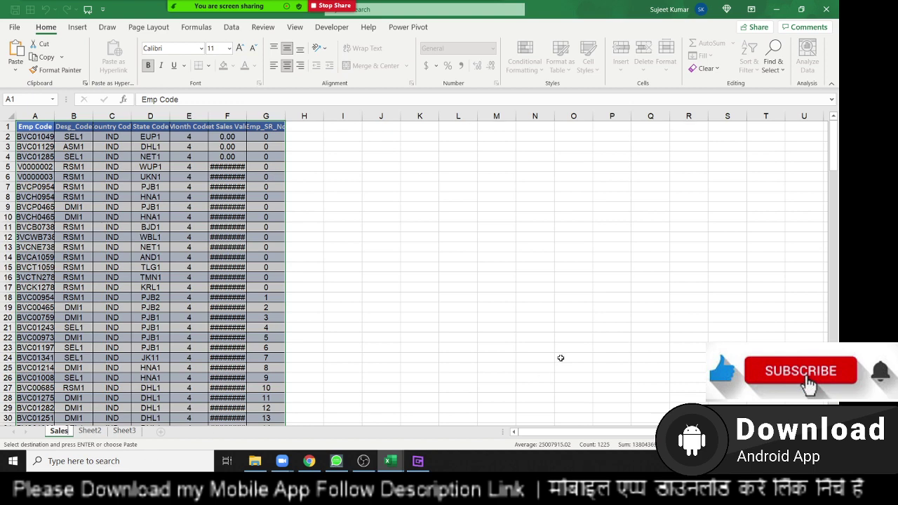
pyautogui.click(496, 327)
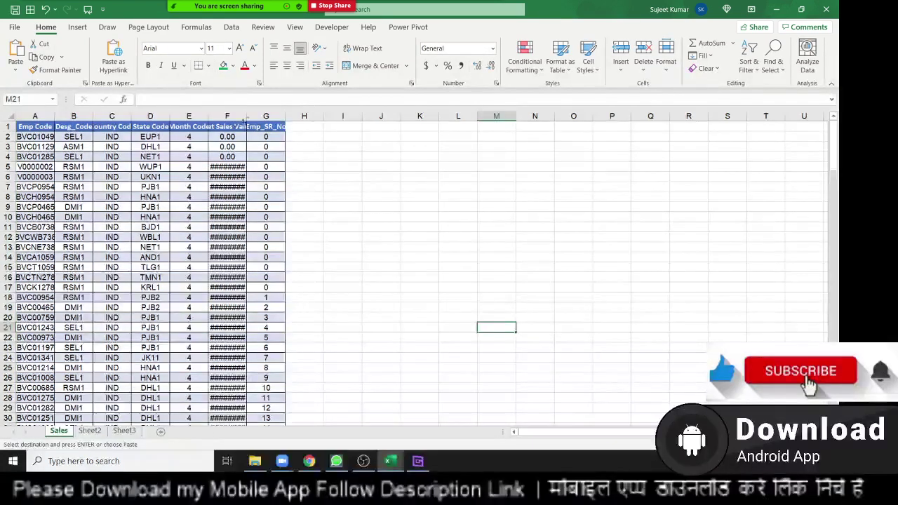
pyautogui.click(95, 431)
# - Rename Sheet2 to ST Master
pyautogui.doubleClick(95, 431)
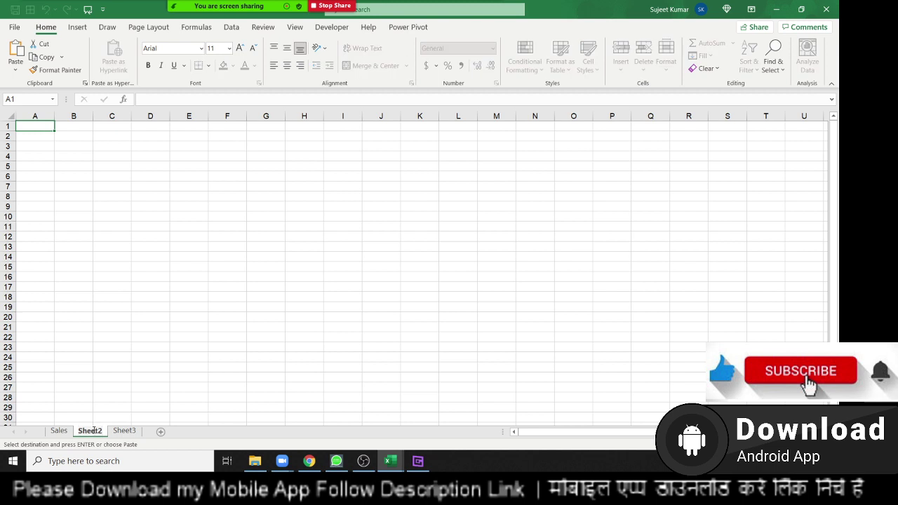
pyautogui.doubleClick(94, 430)
pyautogui.write('ST')
pyautogui.write(' Master')
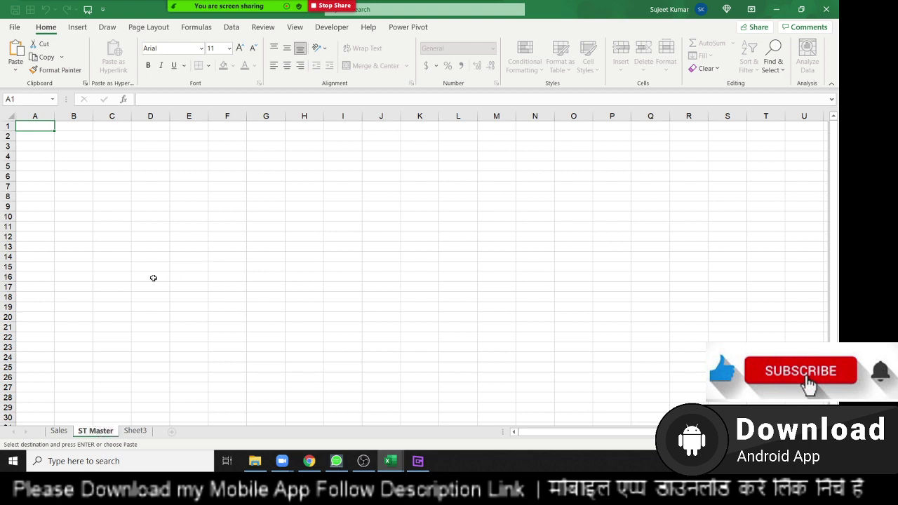
pyautogui.click(153, 278)
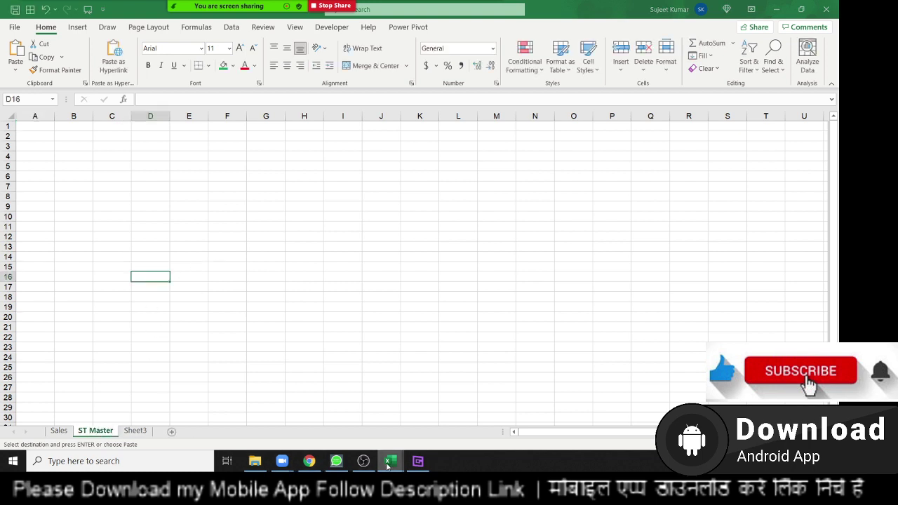
# - Take the state code table from the original workbook's State Master sheet
pyautogui.moveTo(388, 465)
pyautogui.click(365, 428)
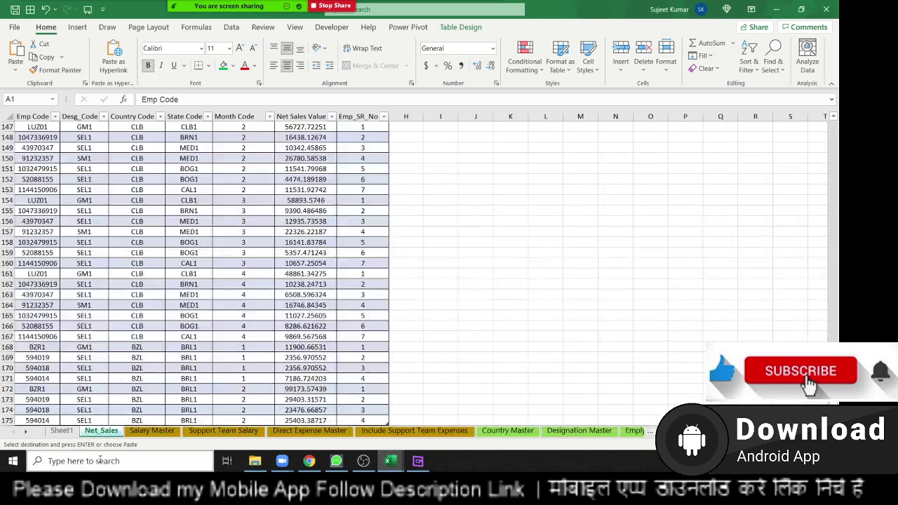
pyautogui.hotkey('ctrl', 'a')
pyautogui.click(24, 433)
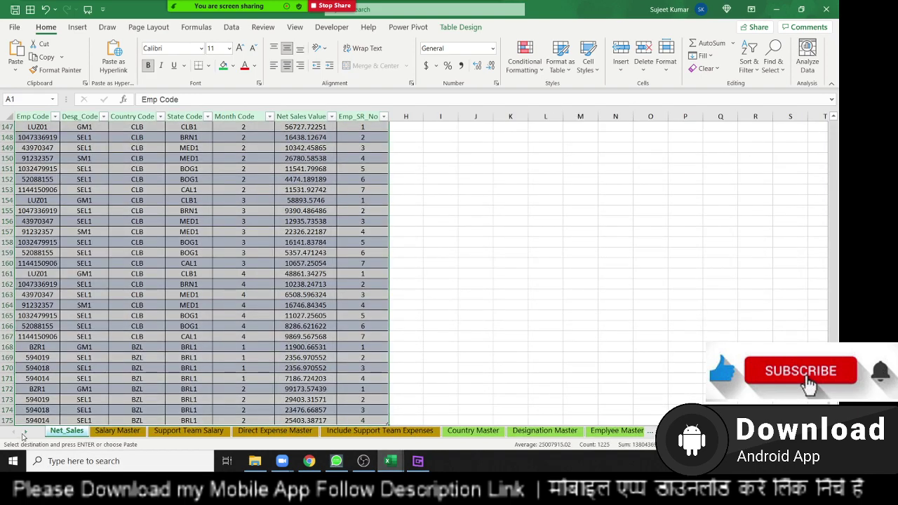
pyautogui.click(24, 433)
pyautogui.click(24, 433)
pyautogui.click(23, 433)
pyautogui.click(581, 431)
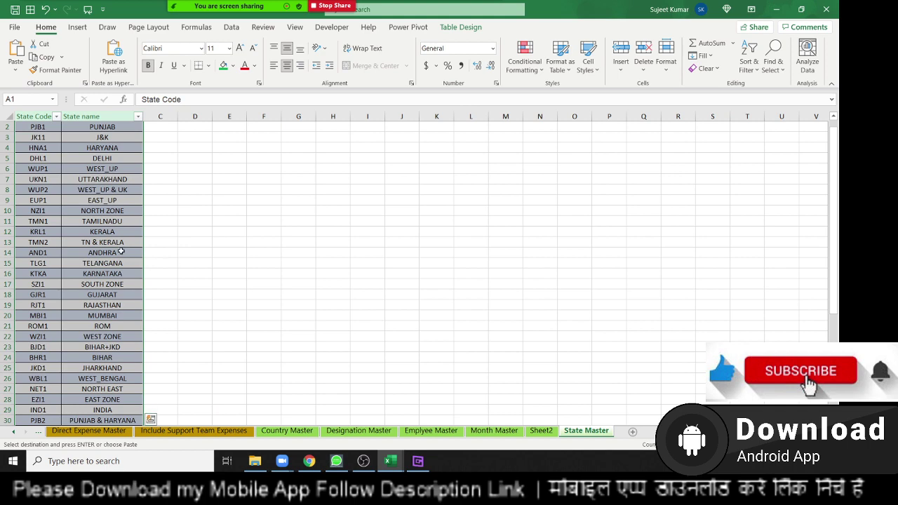
pyautogui.scroll(1, 120, 252)
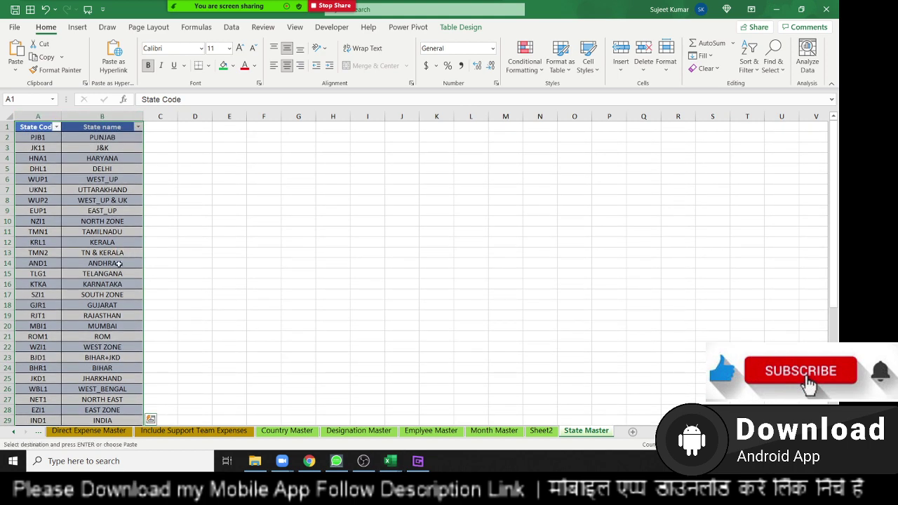
pyautogui.hotkey('alt', 'Tab')
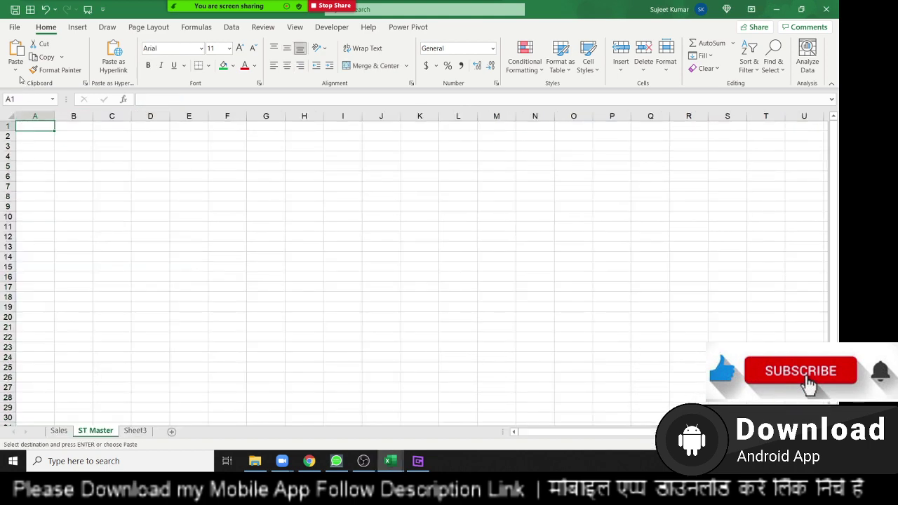
# - Paste the state table into ST Master at A1, keeping source formatting
pyautogui.click(15, 70)
pyautogui.click(15, 138)
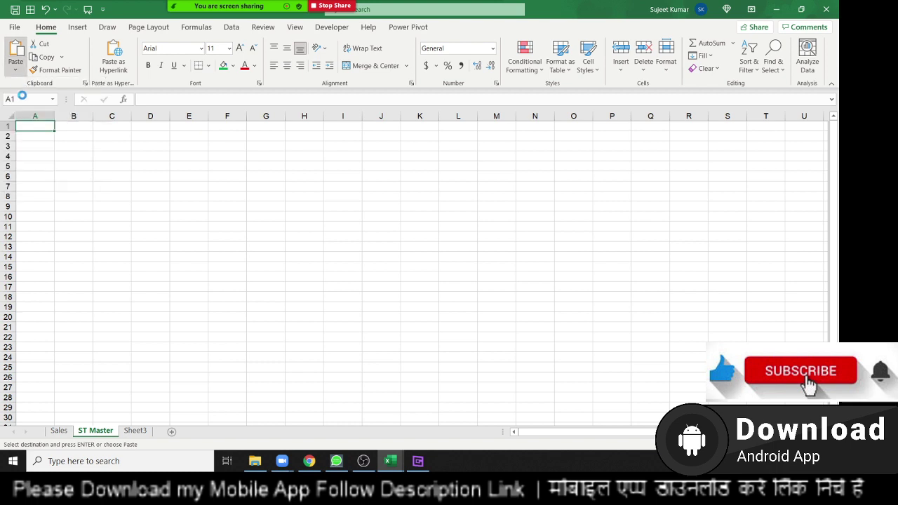
pyautogui.click(16, 69)
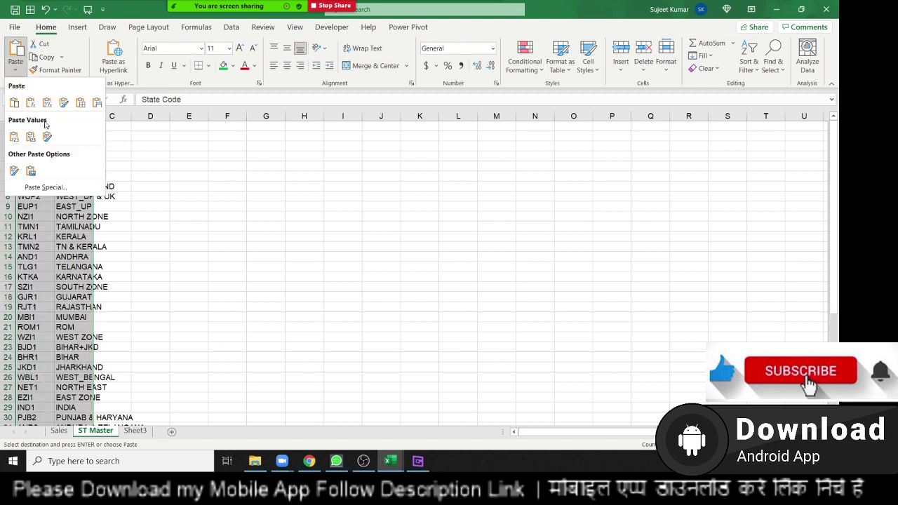
pyautogui.click(64, 105)
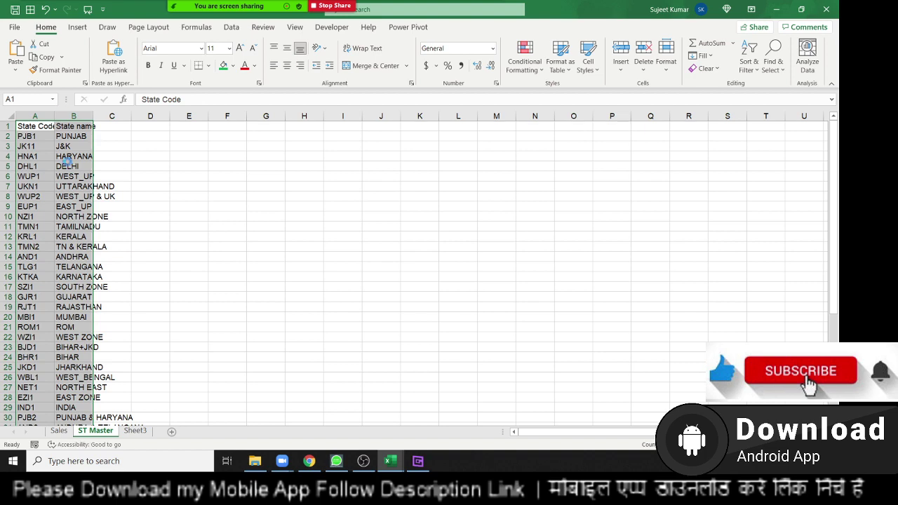
pyautogui.click(87, 317)
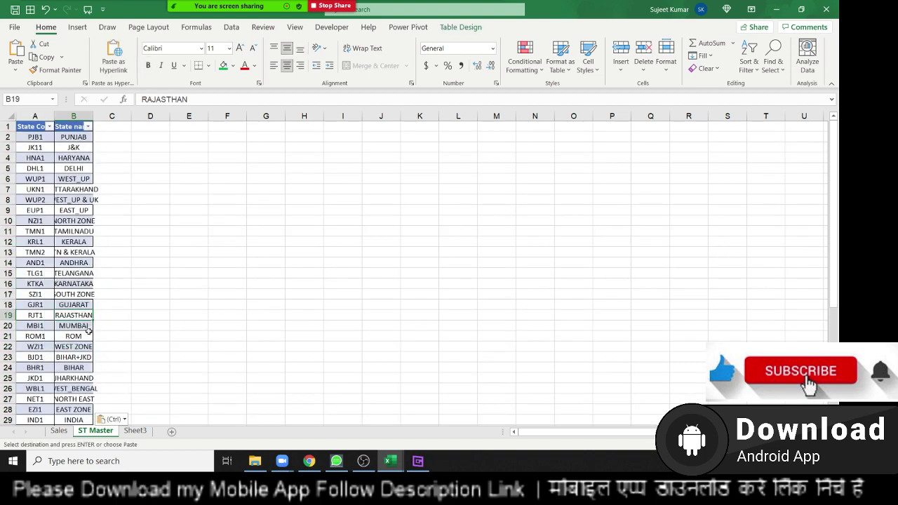
# - Build a Data Model PivotTable on a new sheet from the full Sales data range
pyautogui.click(60, 431)
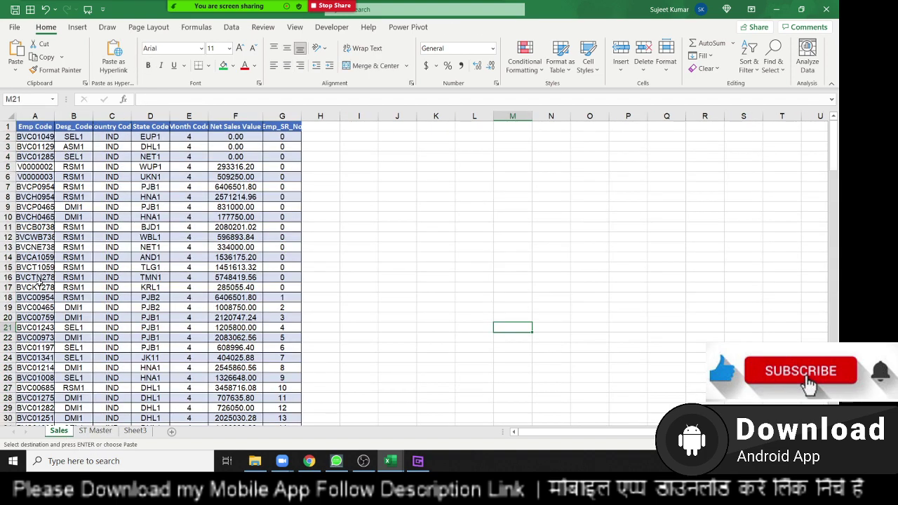
pyautogui.hotkey('ctrl', 'Left')
pyautogui.hotkey('ctrl', 'Left')
pyautogui.hotkey('ctrl', 'Up')
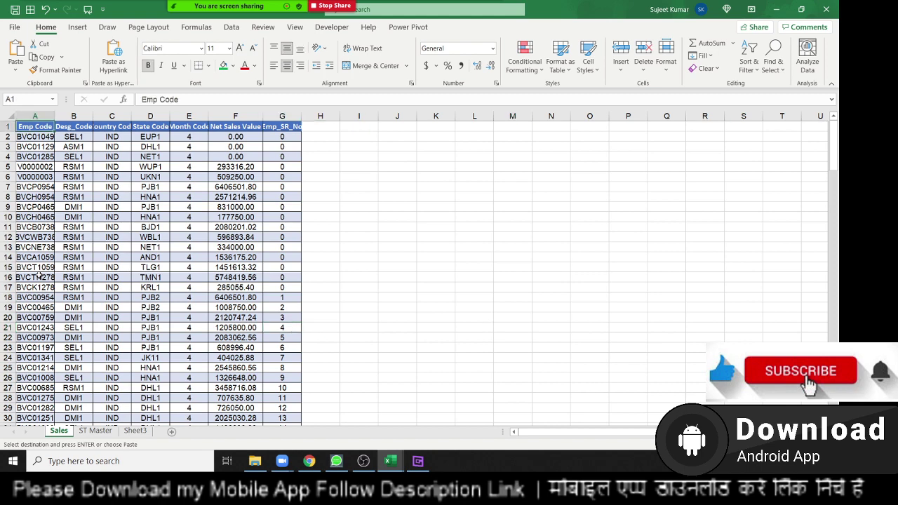
pyautogui.hotkey('ctrl', 'shift', 'Right')
pyautogui.hotkey('ctrl', 'shift', 'Down')
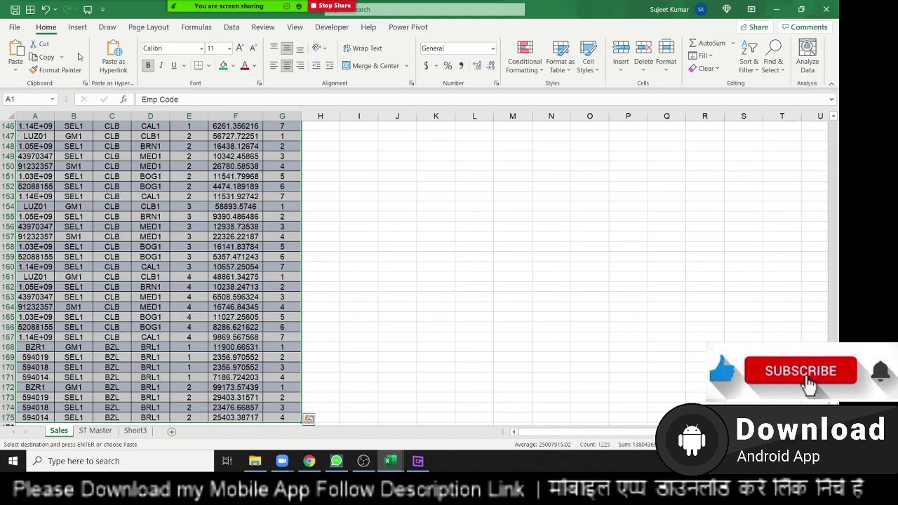
pyautogui.click(77, 27)
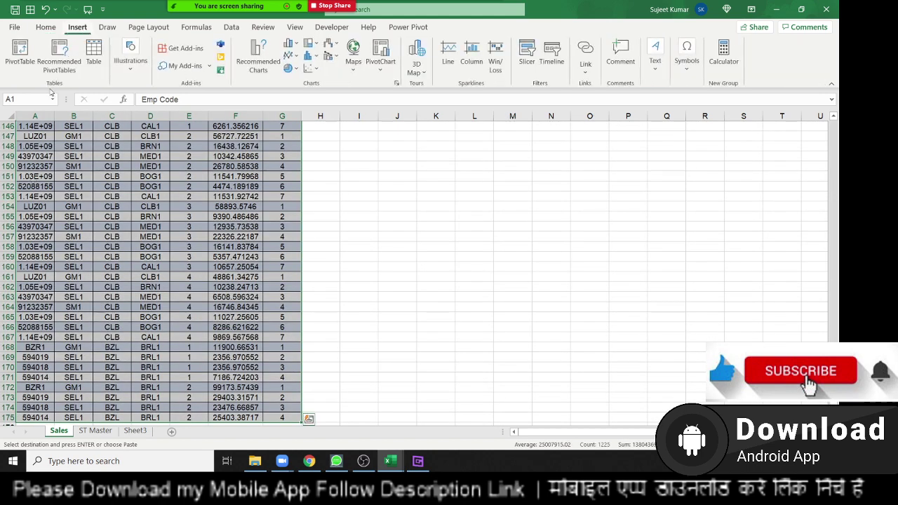
pyautogui.click(20, 52)
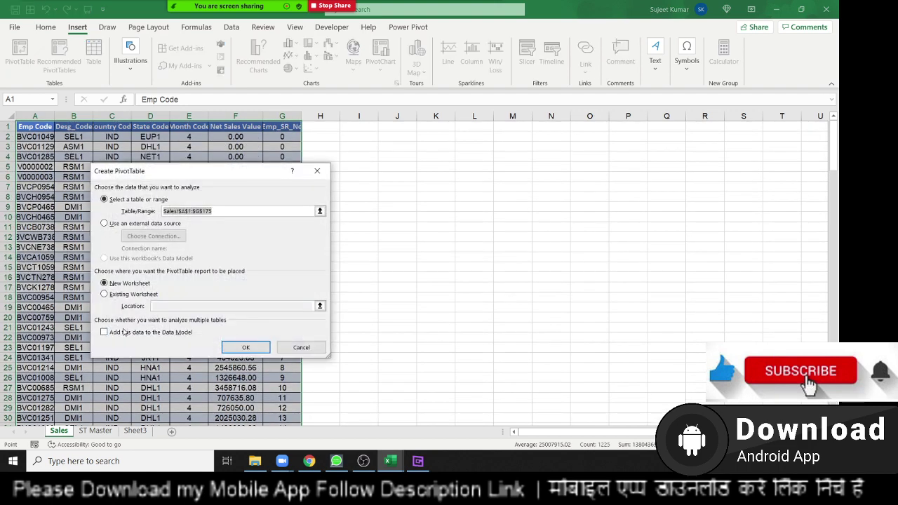
pyautogui.click(124, 333)
pyautogui.click(241, 351)
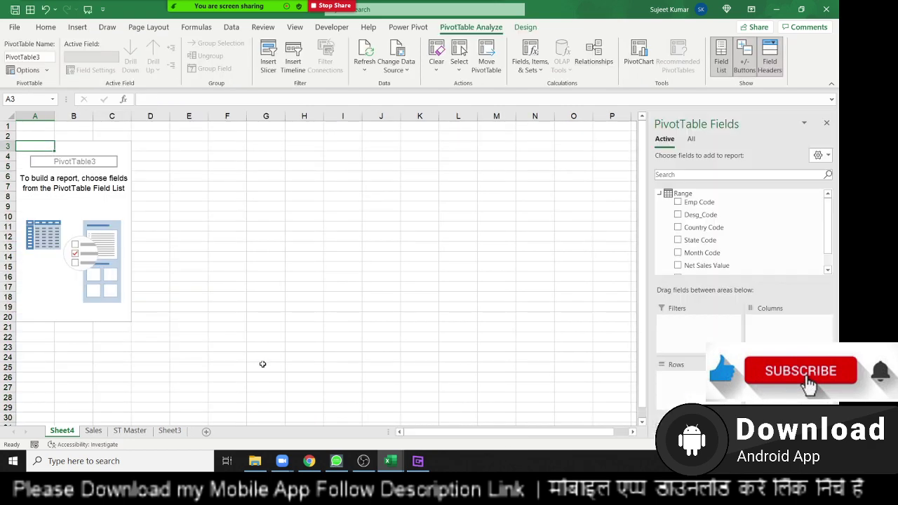
# - Build a PivotTable on a new sheet from the ST Master state table (Table10)
pyautogui.click(129, 430)
pyautogui.click(24, 131)
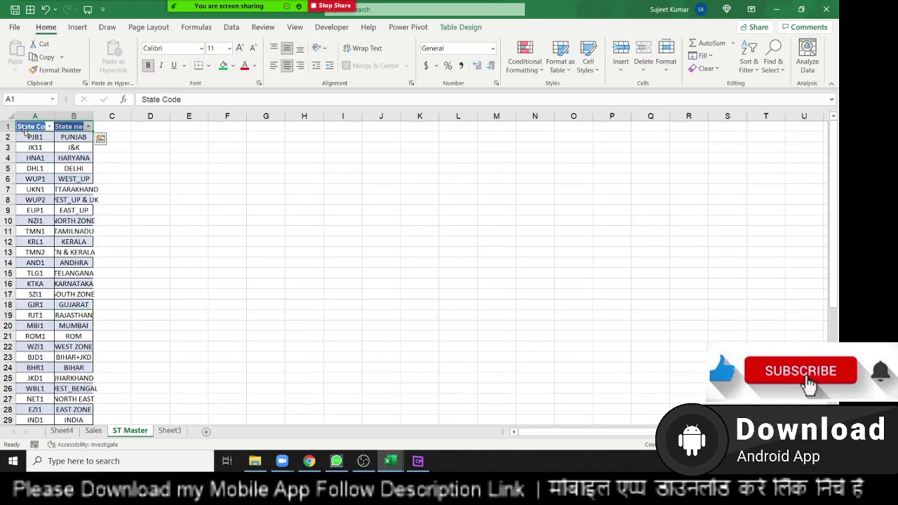
pyautogui.hotkey('ctrl', 'shift', 'Down')
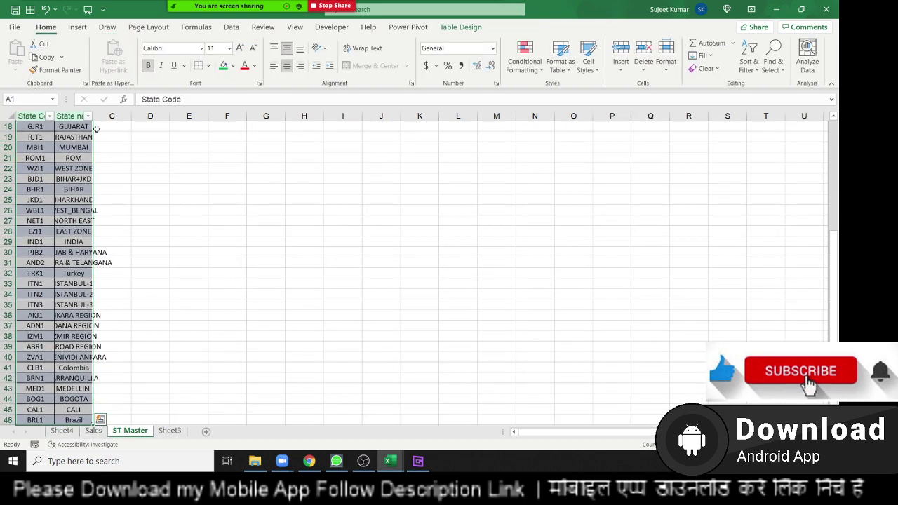
pyautogui.click(74, 29)
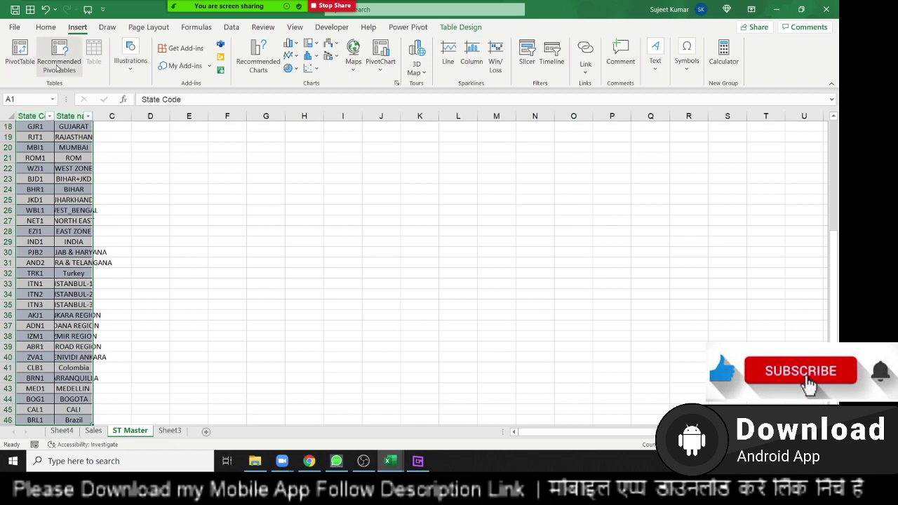
pyautogui.click(13, 69)
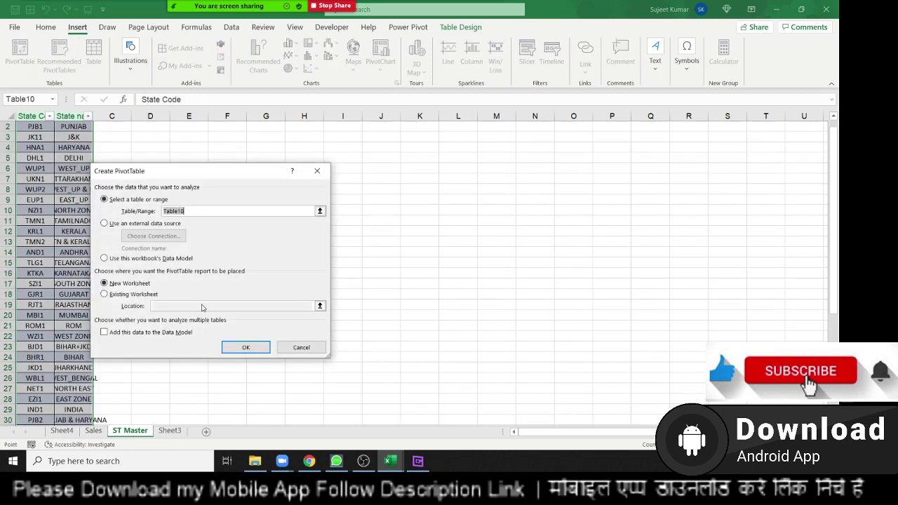
pyautogui.click(235, 347)
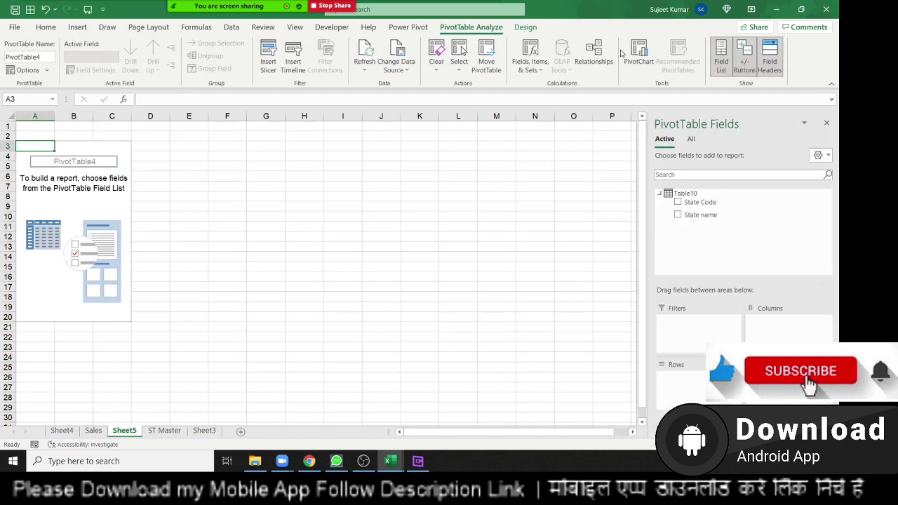
# - Create a relationship linking the Range table's State Code column to Table10's State Code
pyautogui.click(597, 56)
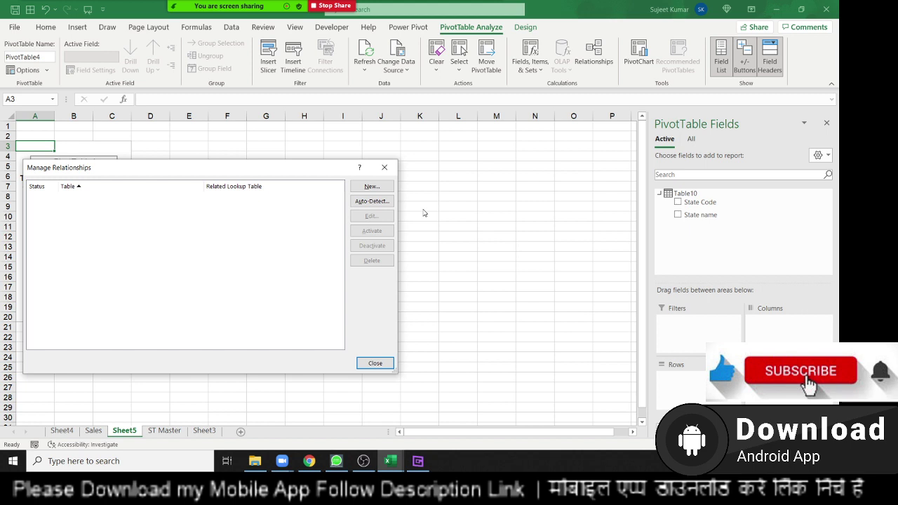
pyautogui.click(371, 186)
pyautogui.click(80, 257)
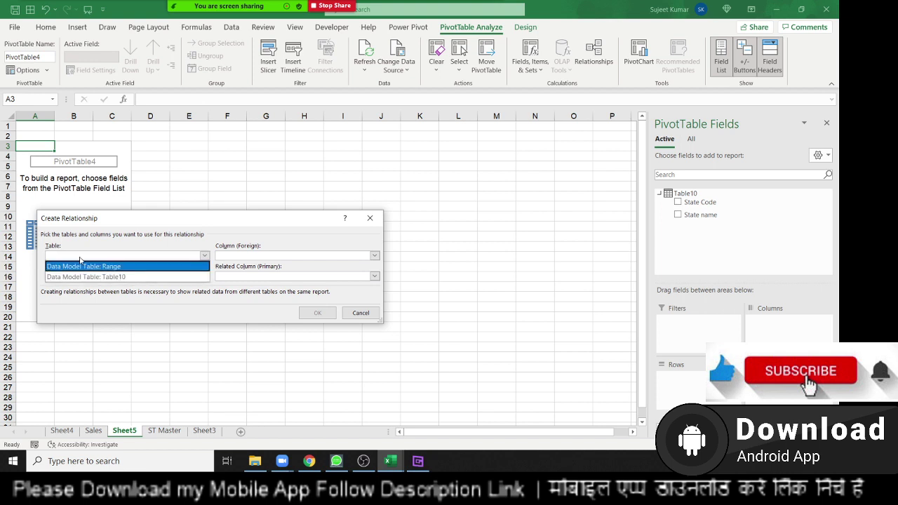
pyautogui.click(105, 263)
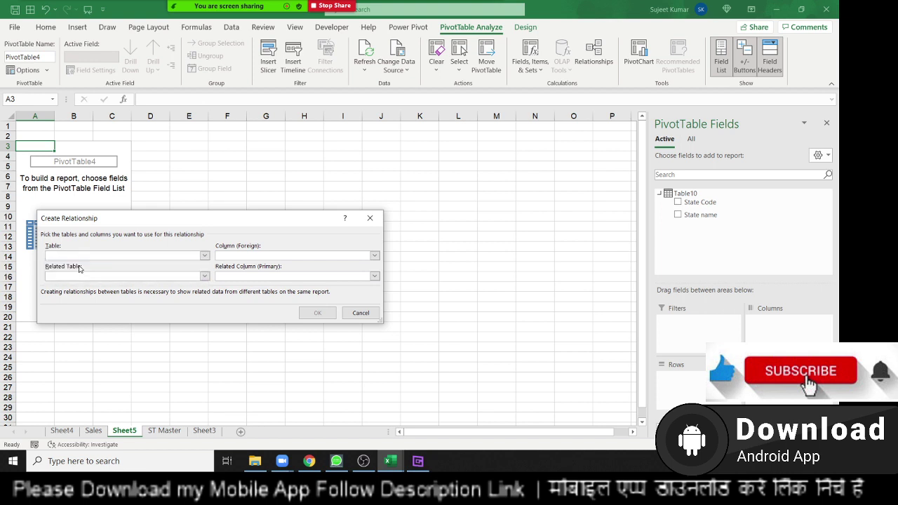
pyautogui.click(254, 256)
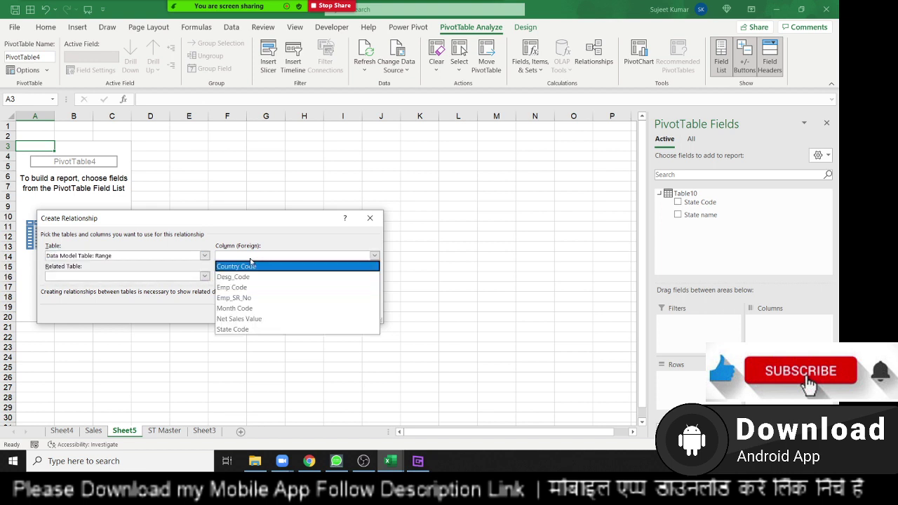
pyautogui.click(258, 329)
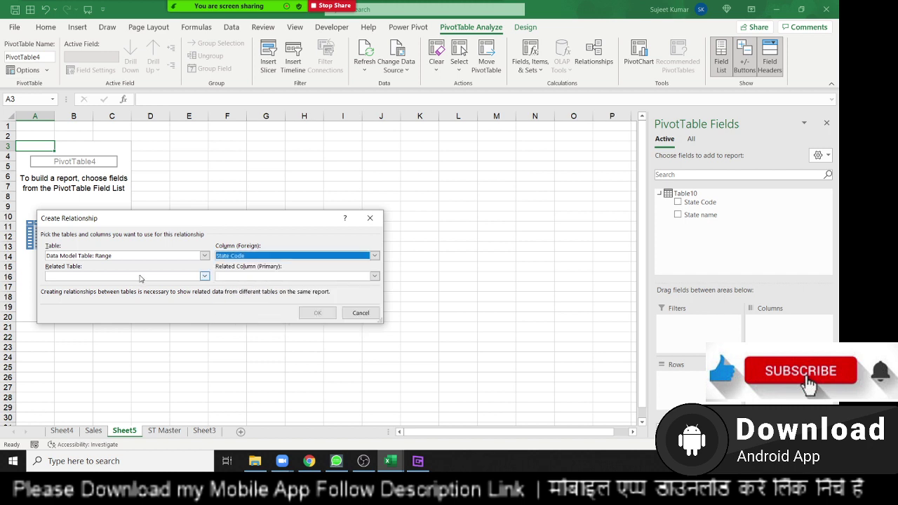
pyautogui.click(139, 278)
pyautogui.click(136, 299)
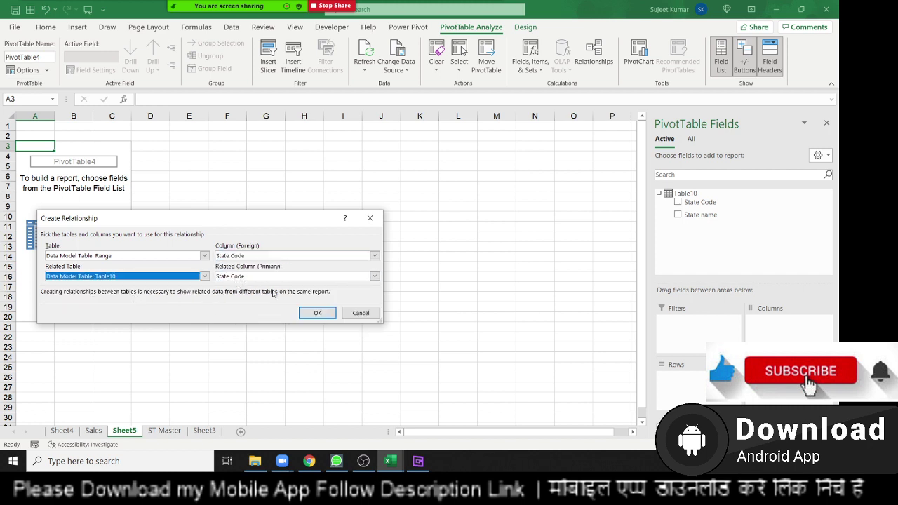
pyautogui.click(311, 315)
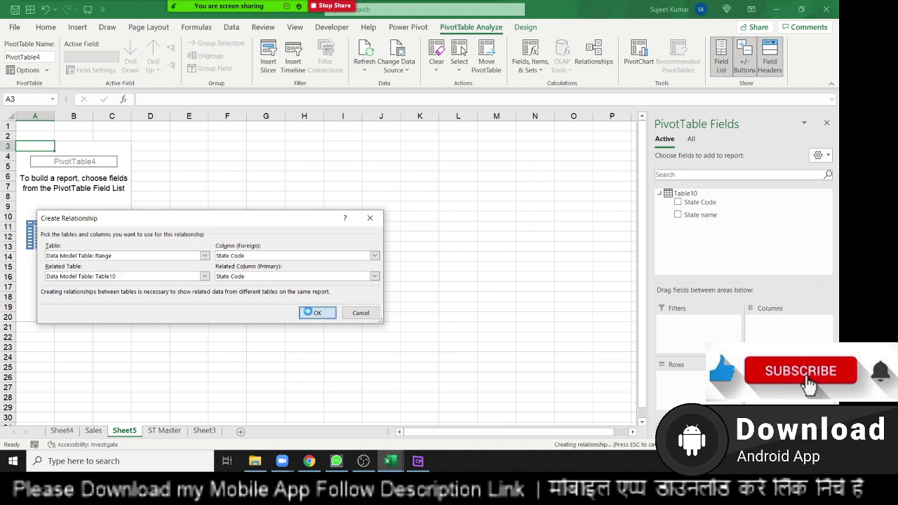
# - Show all Data Model tables in the PivotTable field list and expand the Range table
pyautogui.click(375, 363)
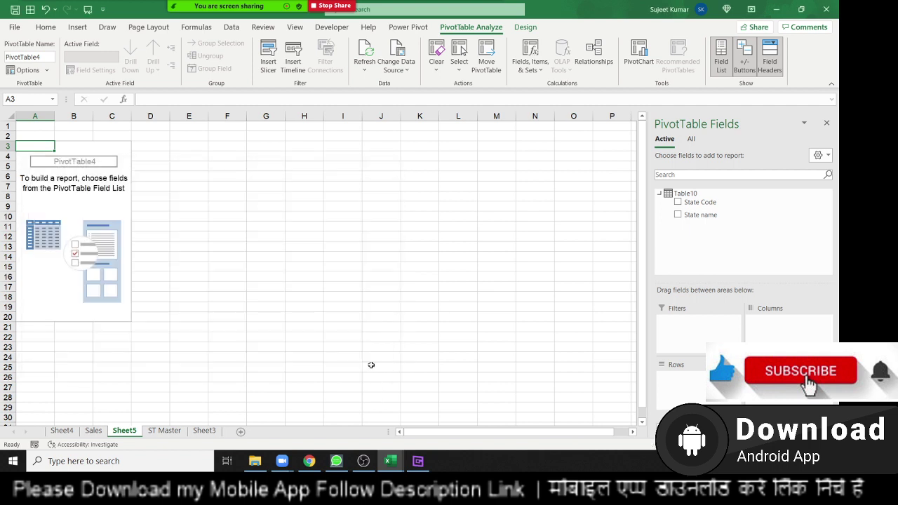
pyautogui.click(692, 140)
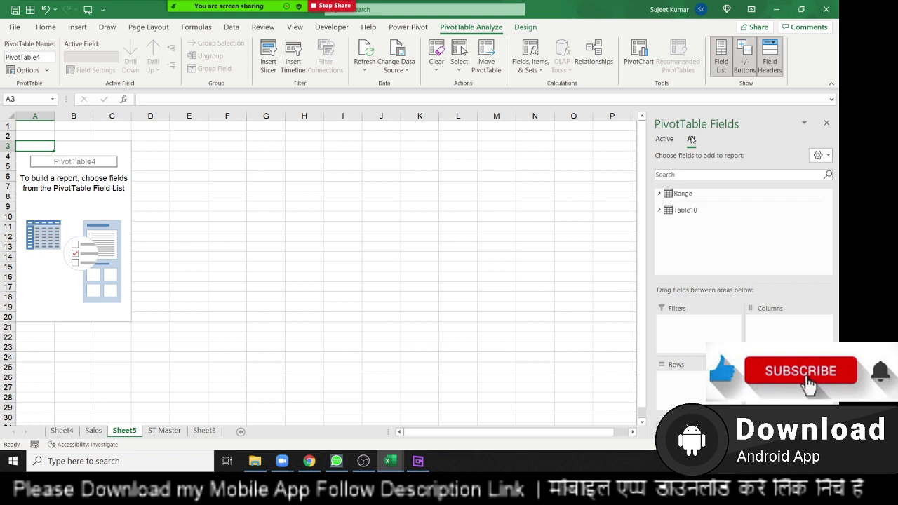
pyautogui.click(658, 194)
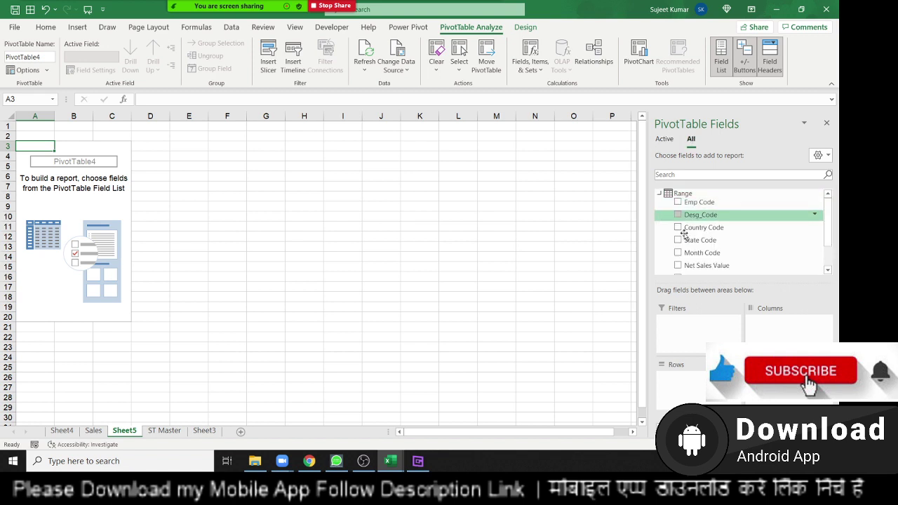
# - Put Table10's State name in rows and Range's Sum of Net Sales Value as values
pyautogui.click(659, 194)
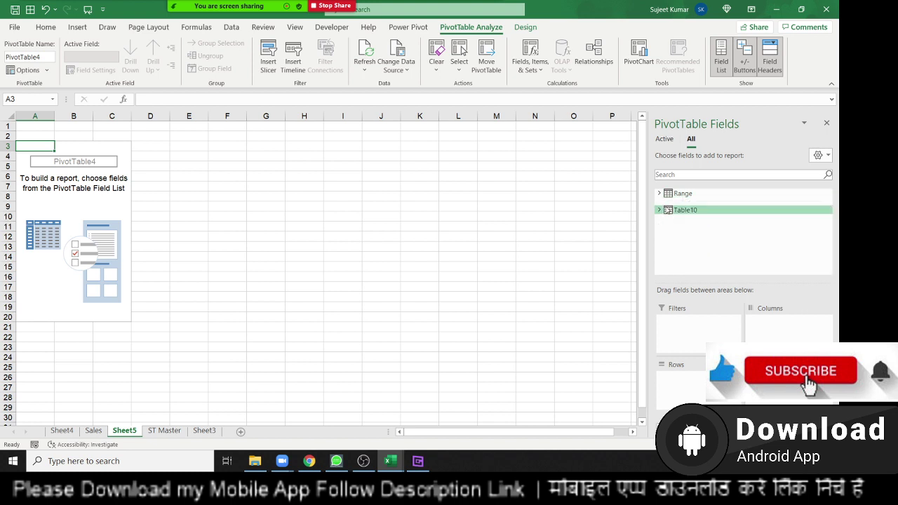
pyautogui.click(659, 211)
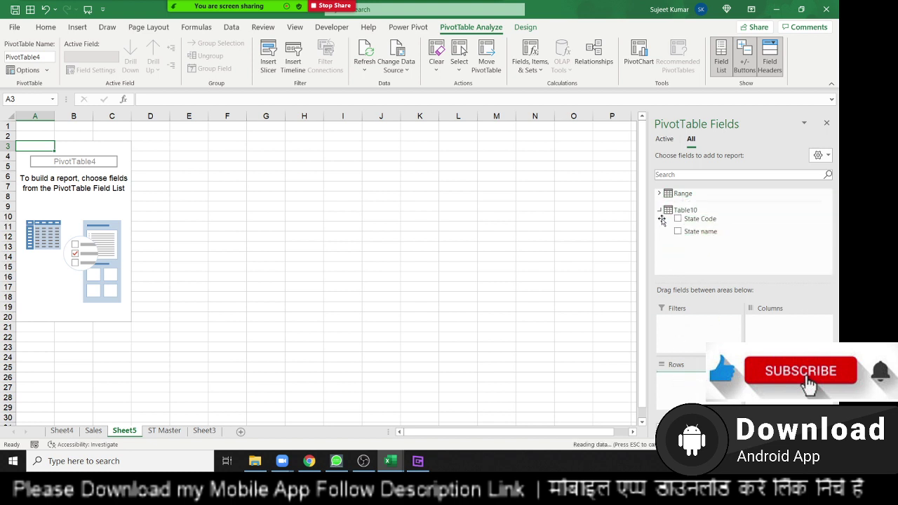
pyautogui.click(660, 194)
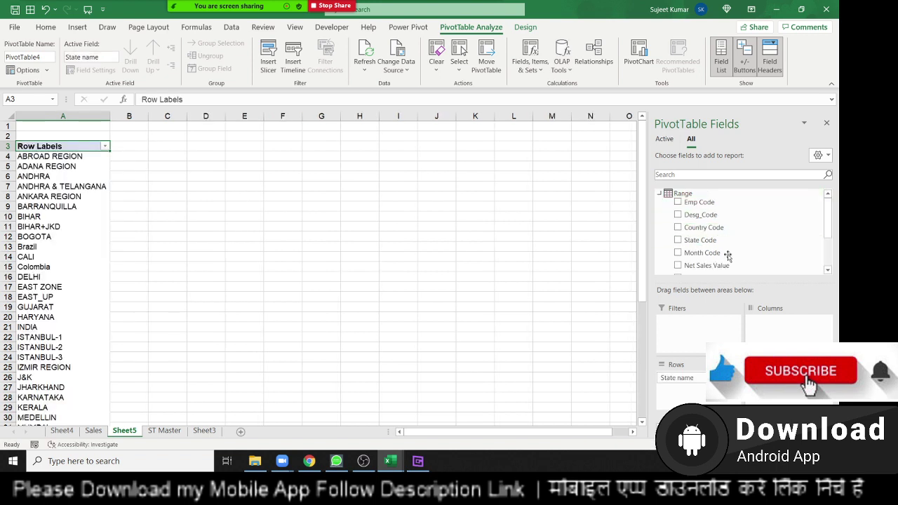
pyautogui.scroll(-1, 726, 255)
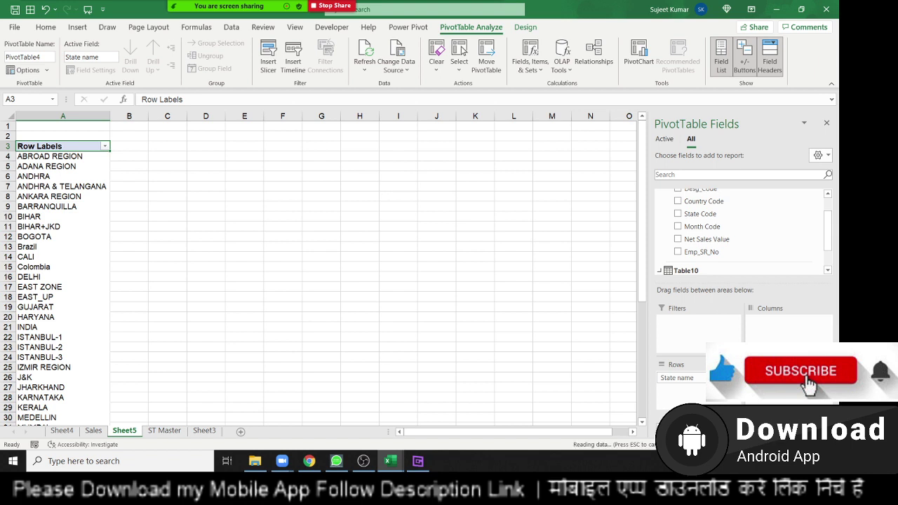
pyautogui.click(678, 238)
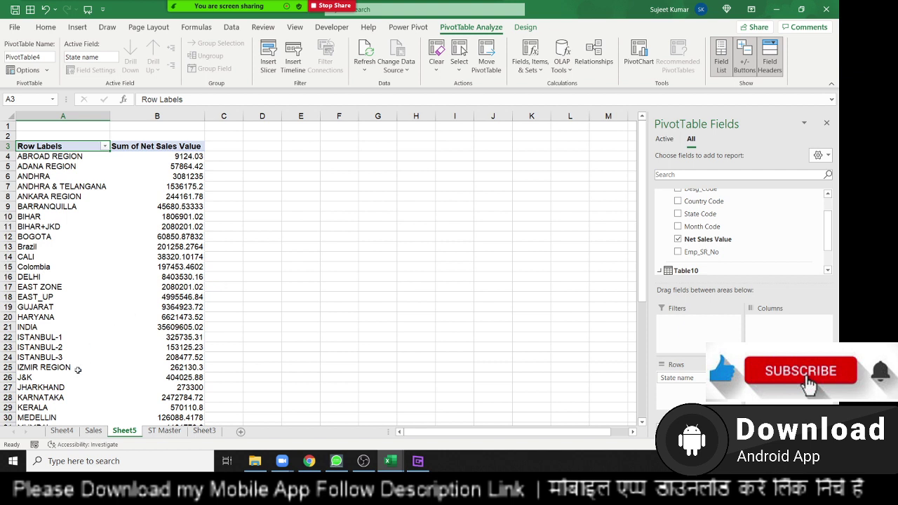
# - Delete Sheet5 and then Sheet4, confirming each permanent deletion
pyautogui.rightClick(123, 431)
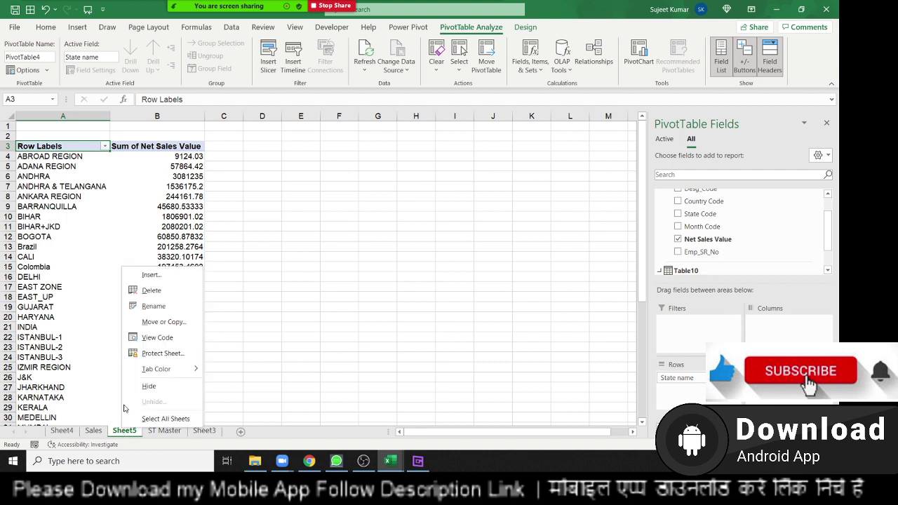
pyautogui.click(158, 291)
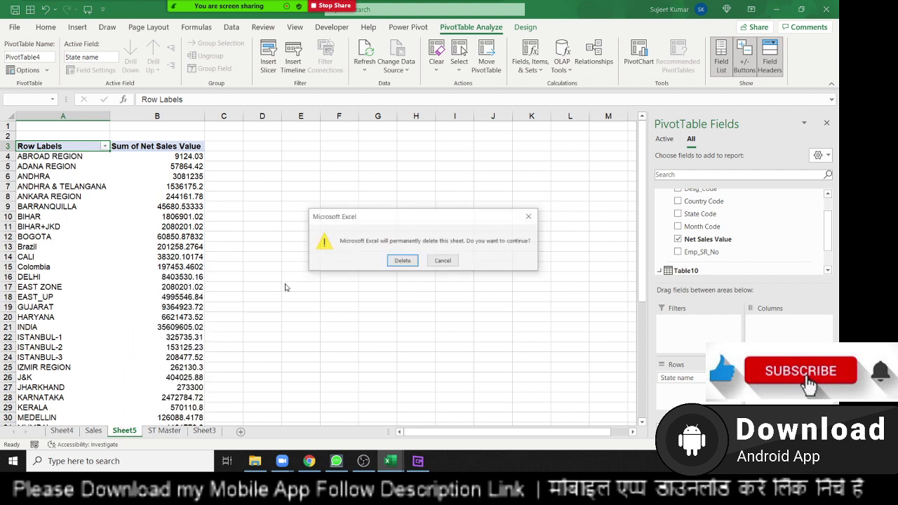
pyautogui.click(403, 261)
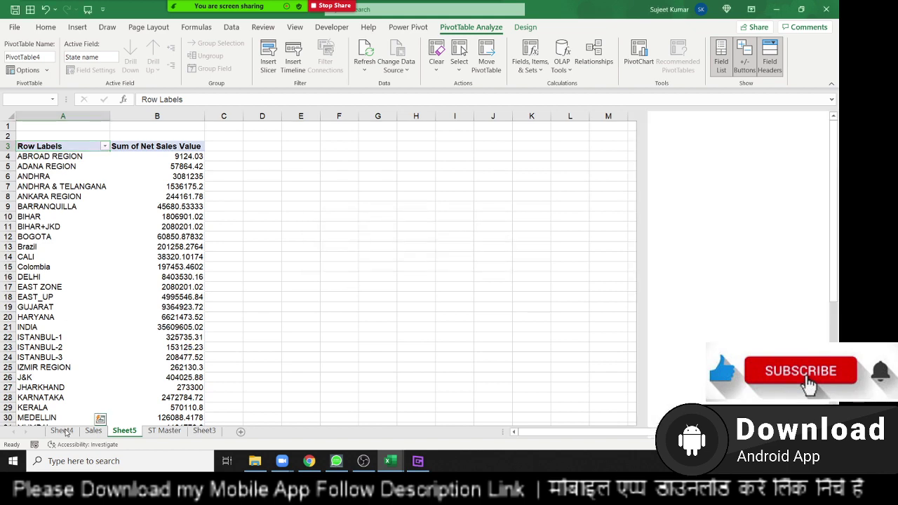
pyautogui.click(63, 431)
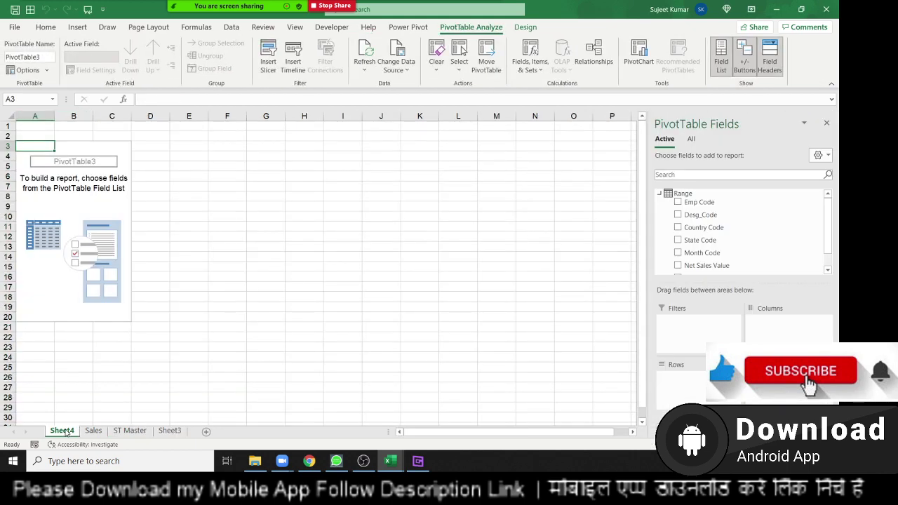
pyautogui.rightClick(63, 431)
pyautogui.click(97, 295)
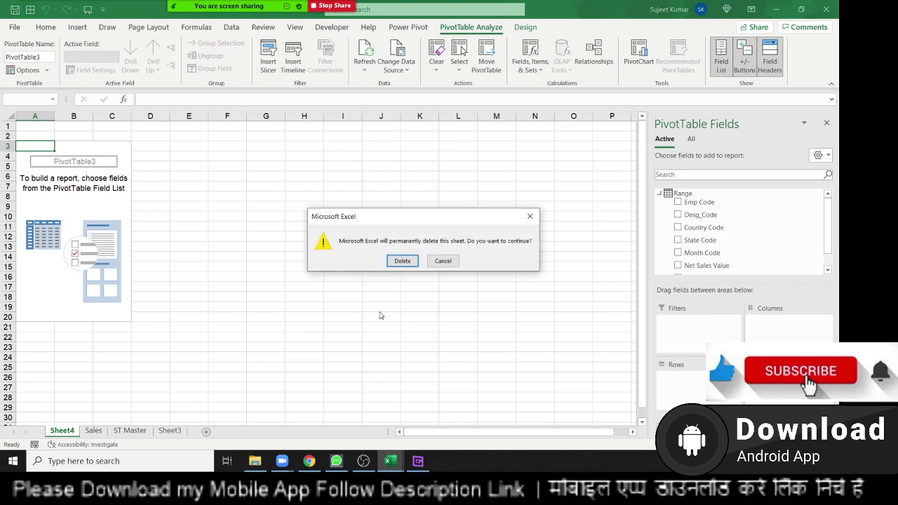
pyautogui.click(403, 259)
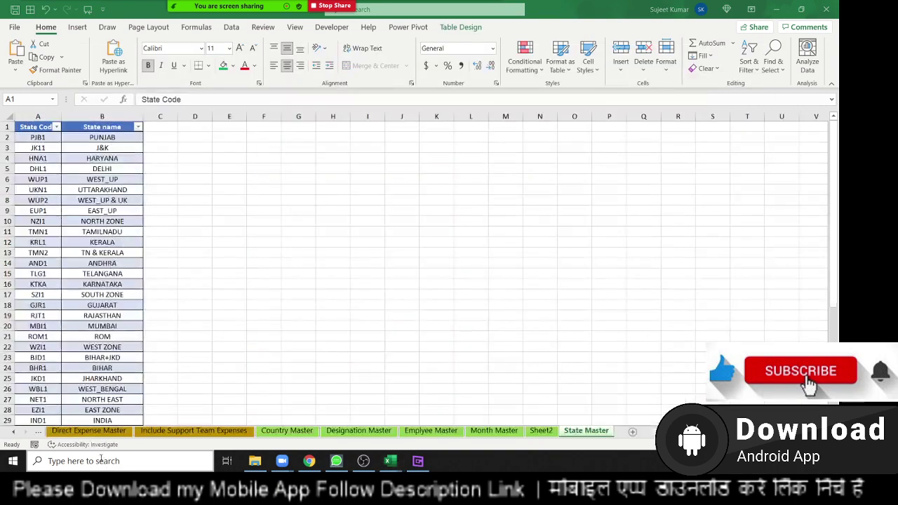
# - Go to the Support Team Salary sheet in the original workbook
pyautogui.click(76, 433)
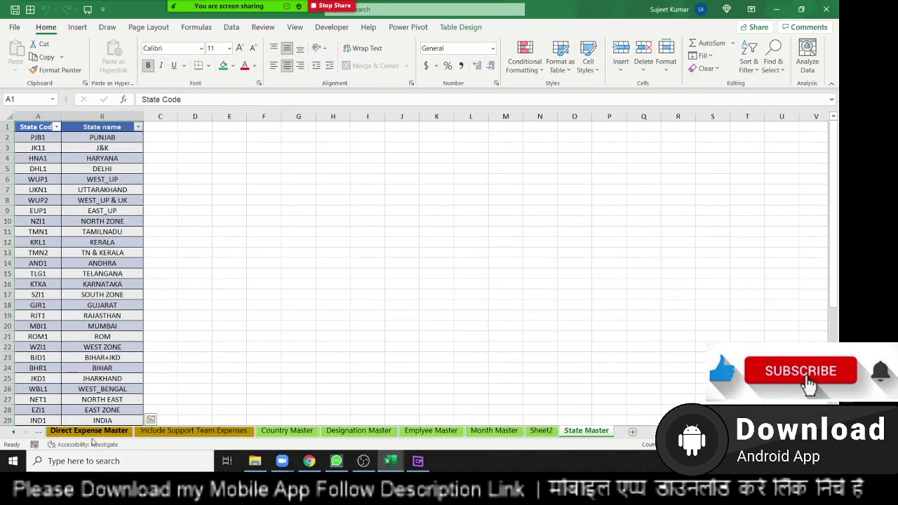
pyautogui.click(18, 433)
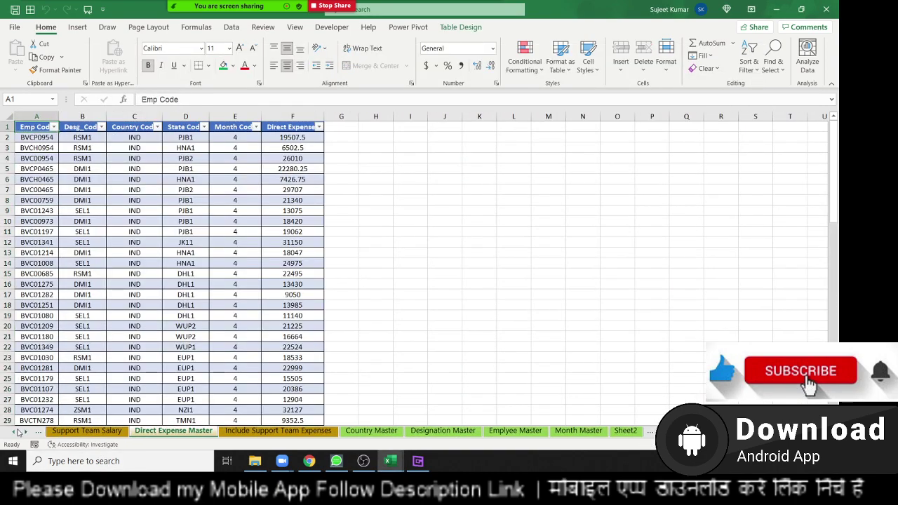
pyautogui.click(18, 433)
pyautogui.click(163, 433)
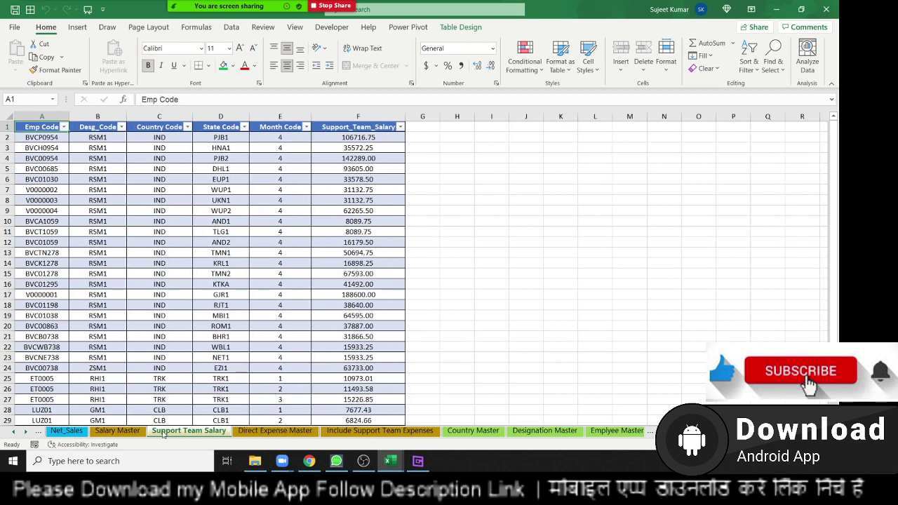
# - Copy the entire salary table starting from Emp Code and return to the Sales workbook
pyautogui.click(37, 128)
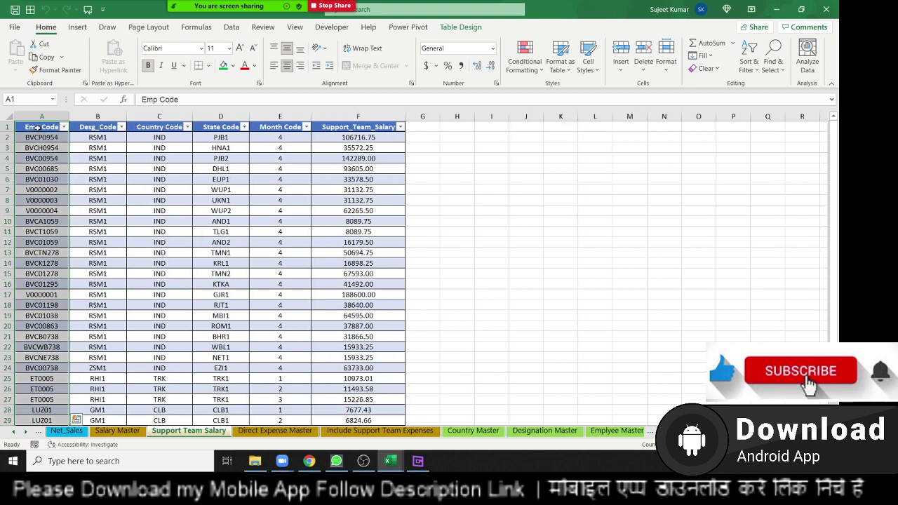
pyautogui.hotkey('ctrl', 'a')
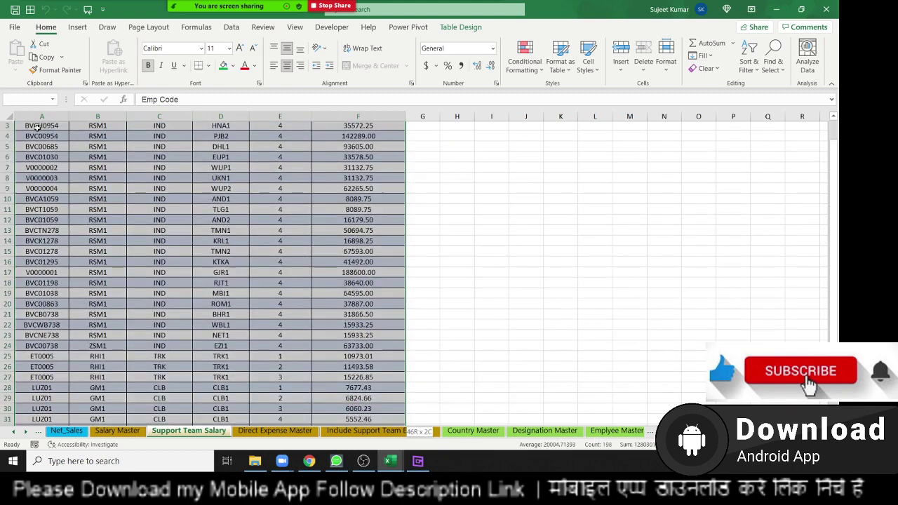
pyautogui.scroll(-1, 37, 129)
pyautogui.hotkey('ctrl', 'c')
pyautogui.hotkey('ctrl', 'Tab')
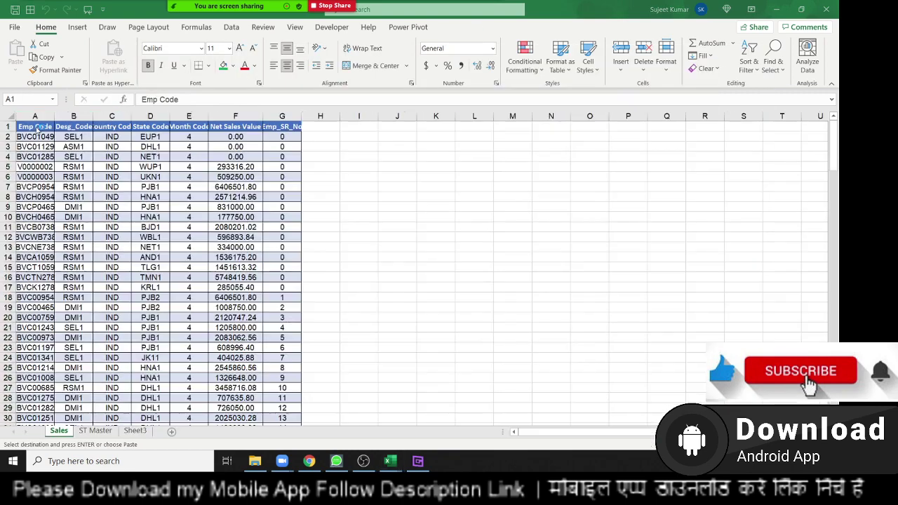
# - Paste the copied salary table into the empty Sheet3
pyautogui.click(133, 431)
pyautogui.hotkey('ctrl', 'v')
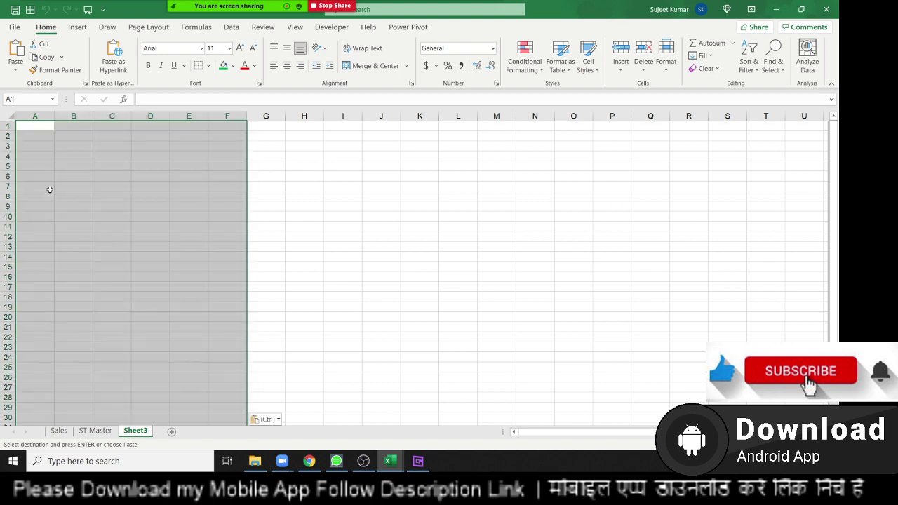
pyautogui.click(91, 431)
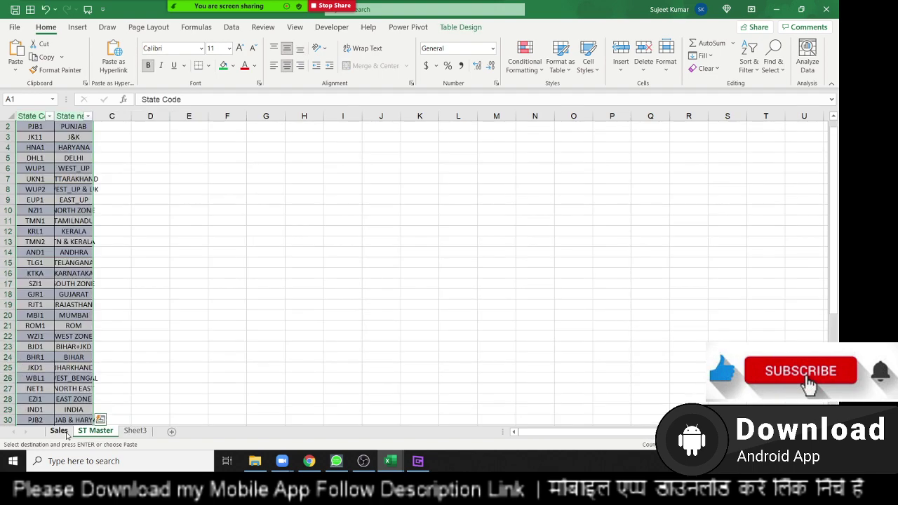
pyautogui.hotkey('ctrl', 'pageup')
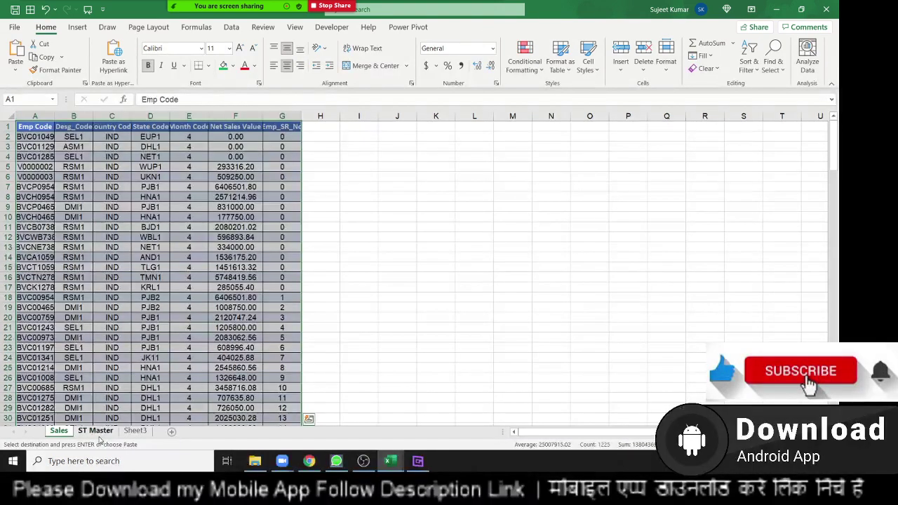
pyautogui.click(105, 433)
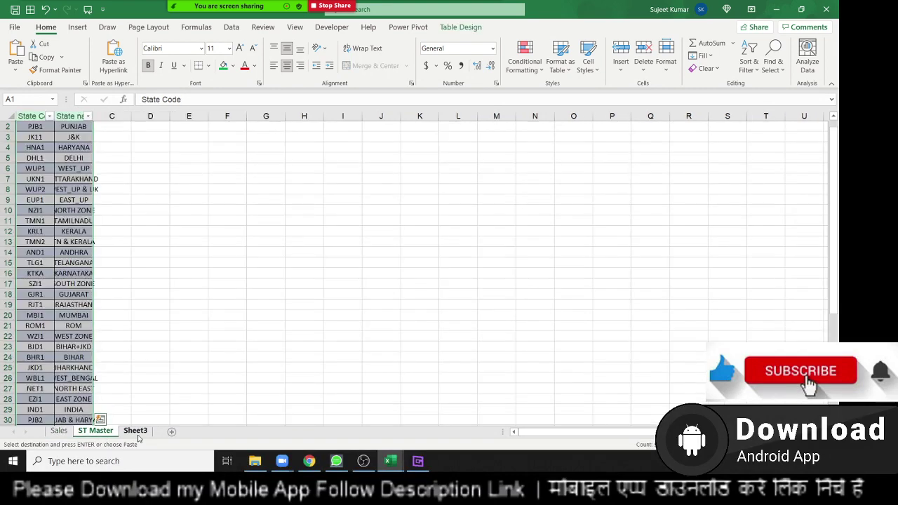
pyautogui.click(139, 435)
# - Rename Sheet3 to Salary and autofit column F to show full salary values
pyautogui.doubleClick(137, 431)
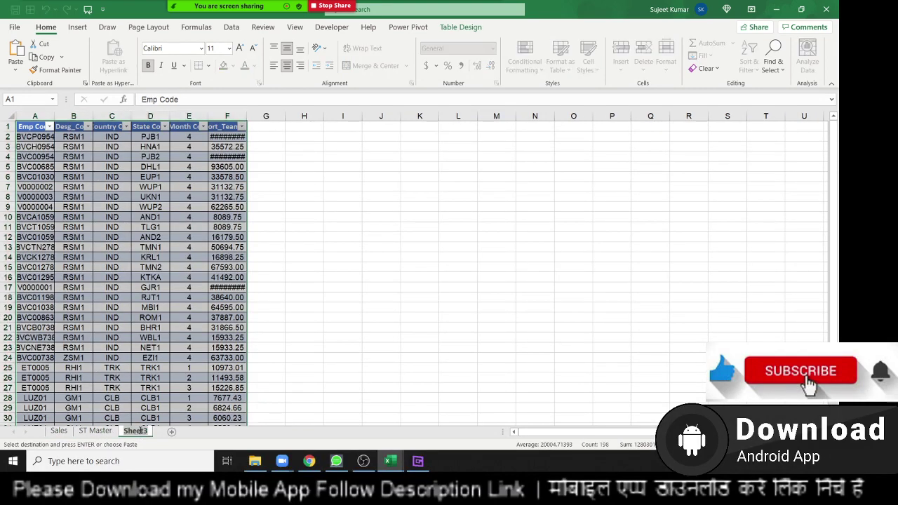
pyautogui.write('Sala')
pyautogui.write('ry')
pyautogui.press('Return')
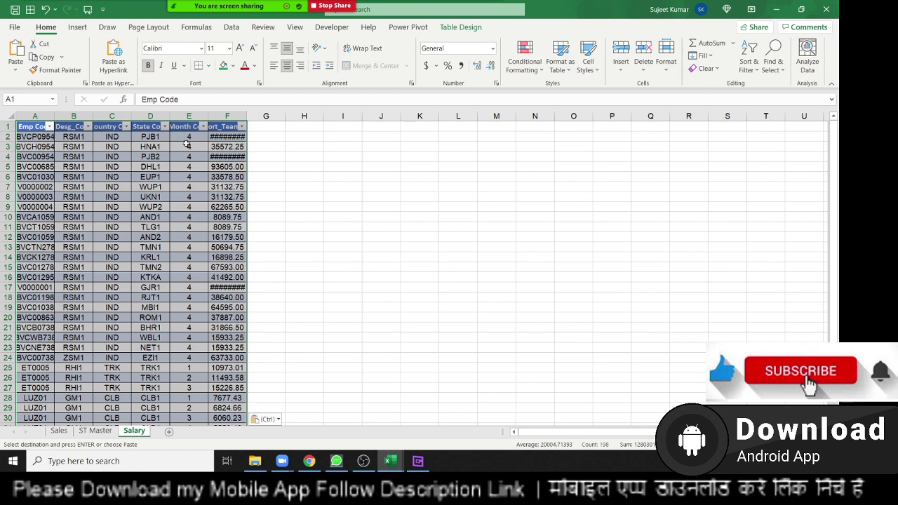
pyautogui.doubleClick(243, 117)
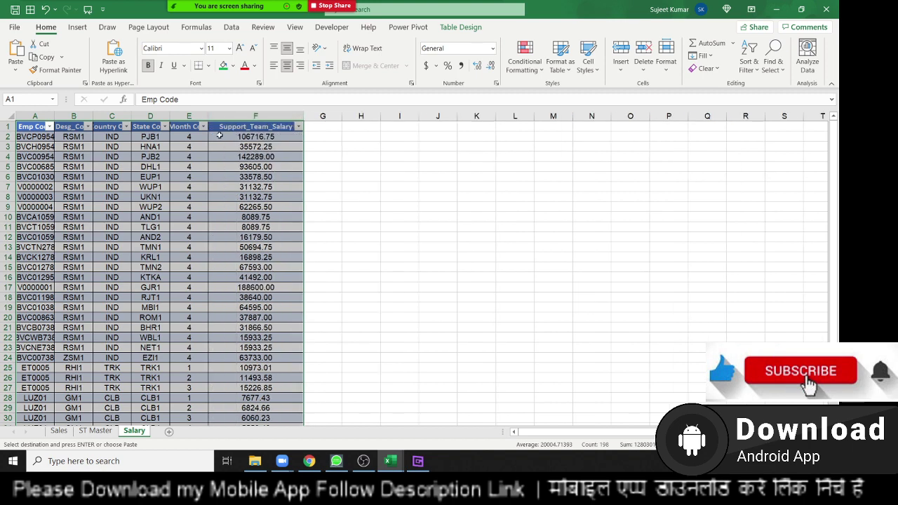
pyautogui.click(109, 434)
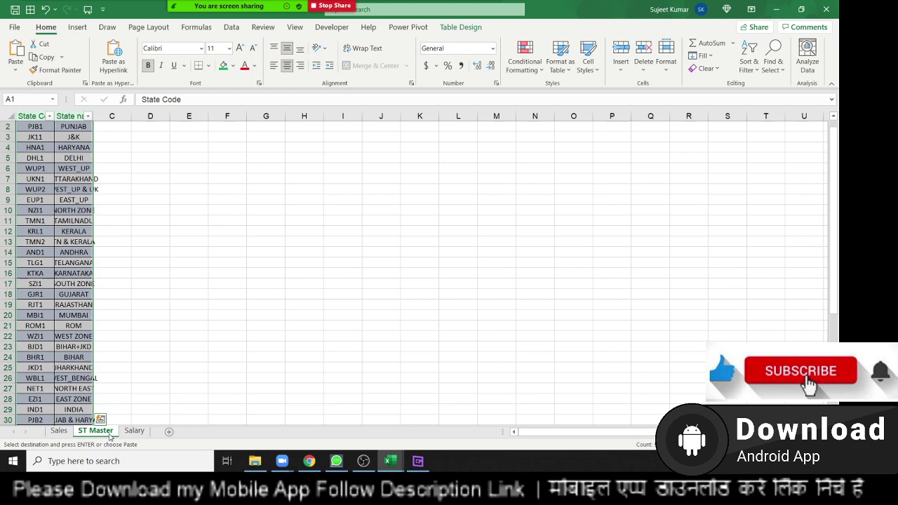
# - Return to the Sales sheet and display the Power Pivot ribbon commands
pyautogui.click(59, 430)
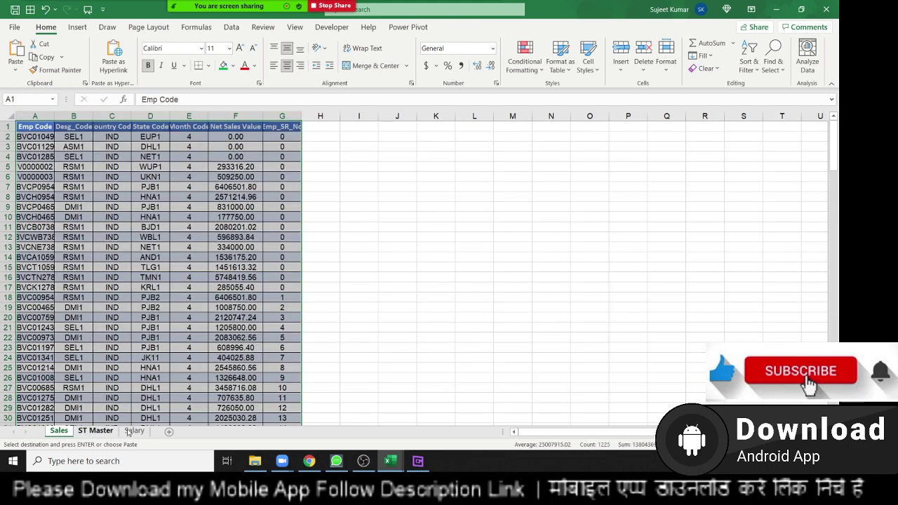
pyautogui.hotkey('ctrl', 'pagedown')
pyautogui.hotkey('ctrl', 'pagedown')
pyautogui.click(59, 429)
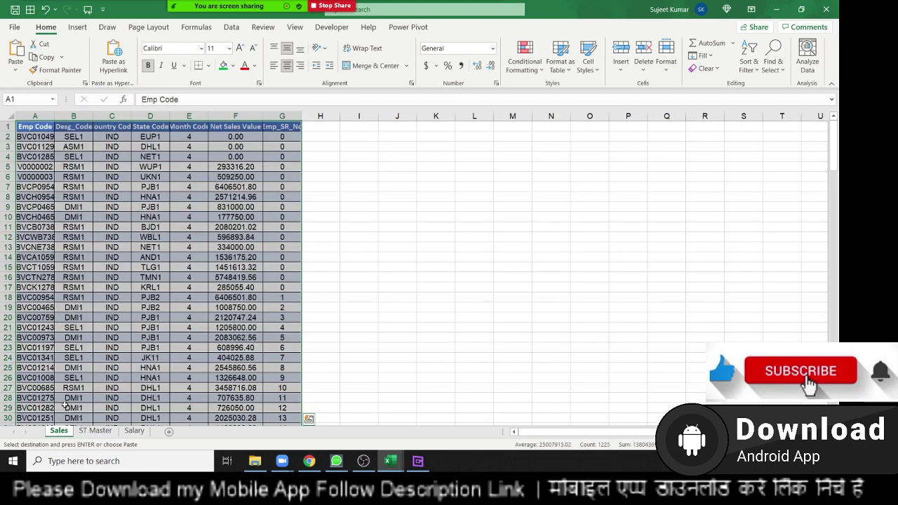
pyautogui.click(393, 28)
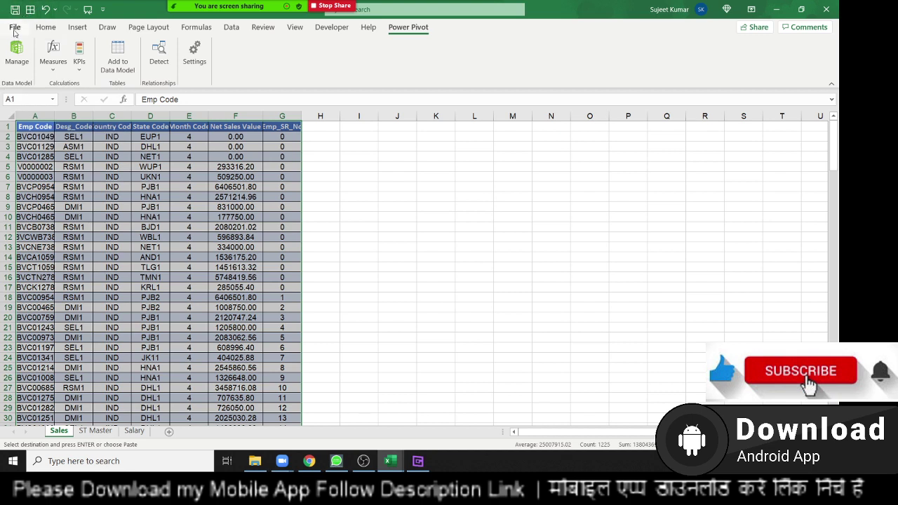
# - Confirm the Microsoft Power Pivot for Excel COM add-in is enabled via Options > Add-ins
pyautogui.click(14, 28)
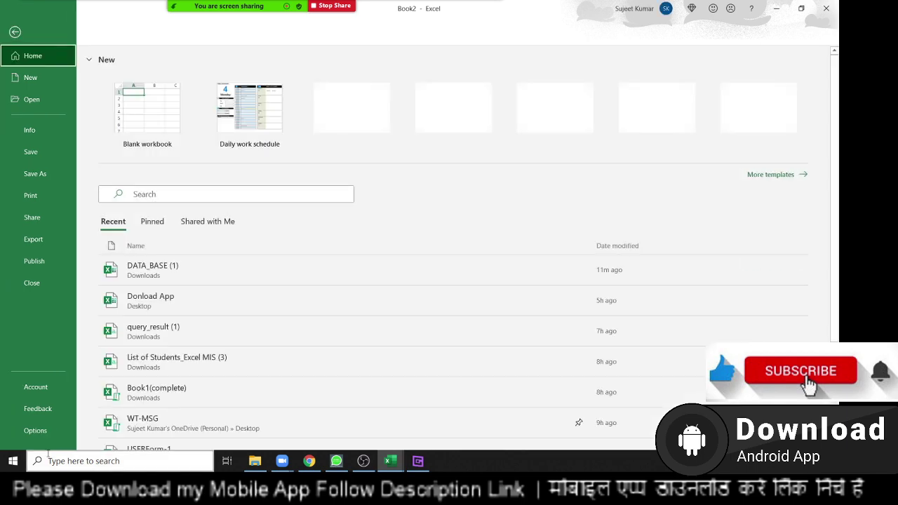
pyautogui.click(36, 433)
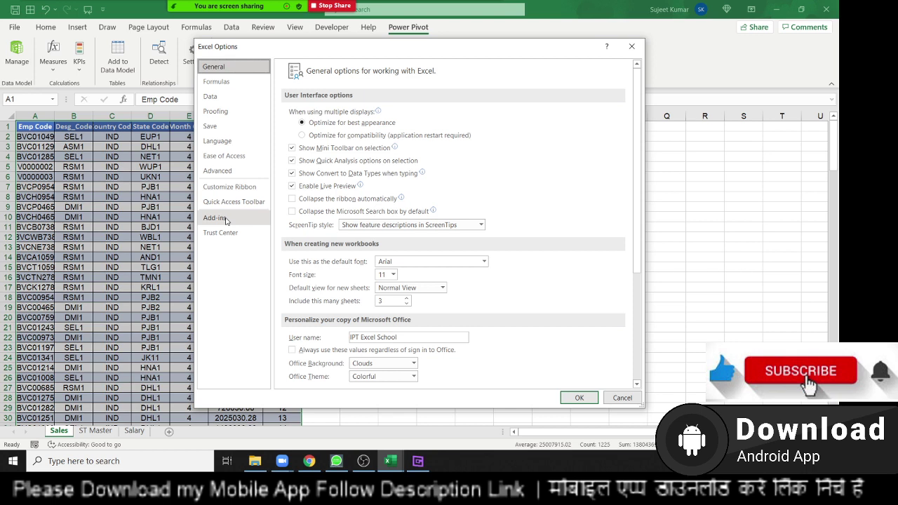
pyautogui.click(225, 219)
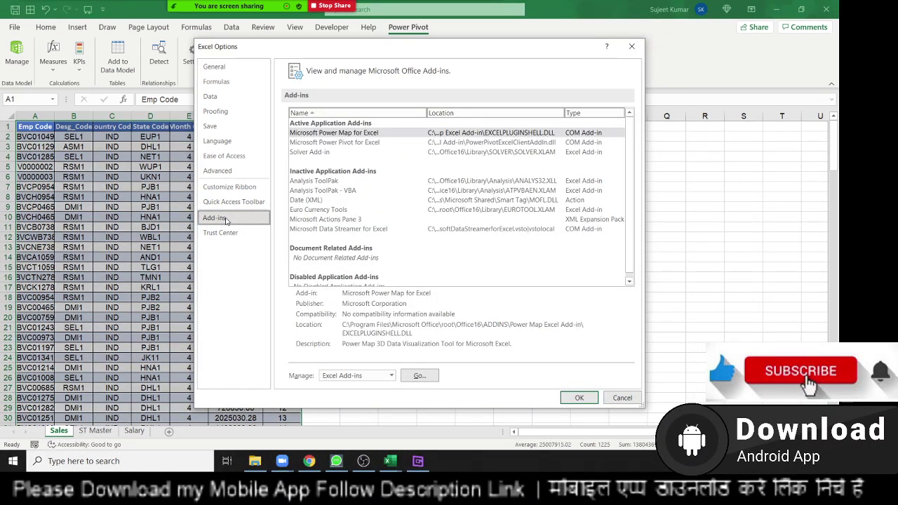
pyautogui.click(338, 376)
pyautogui.click(340, 397)
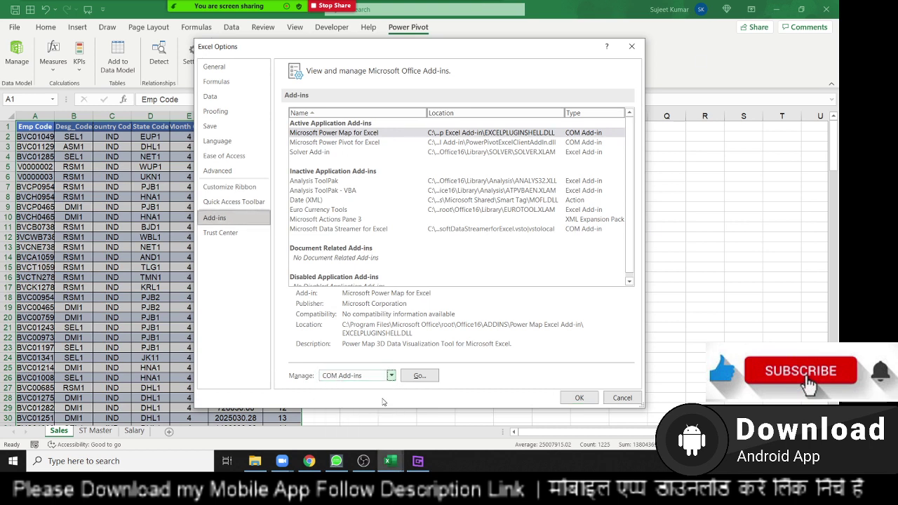
pyautogui.click(417, 380)
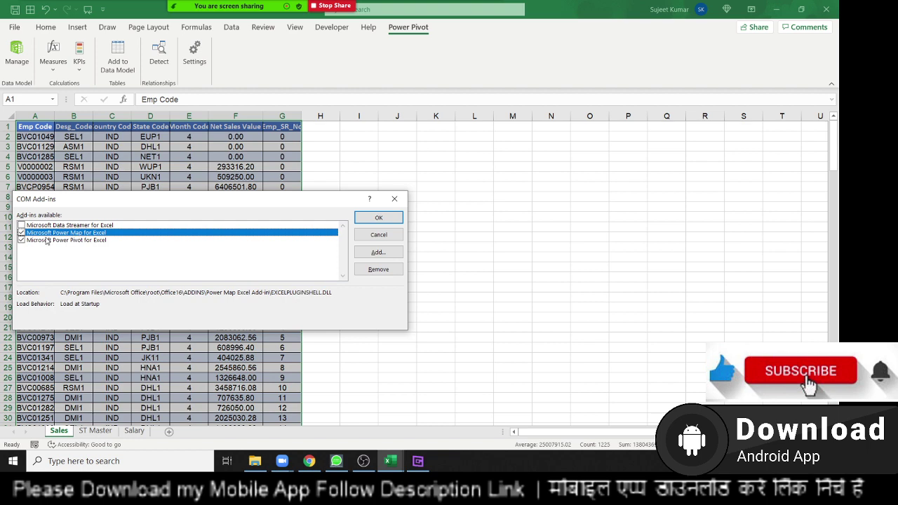
pyautogui.click(395, 199)
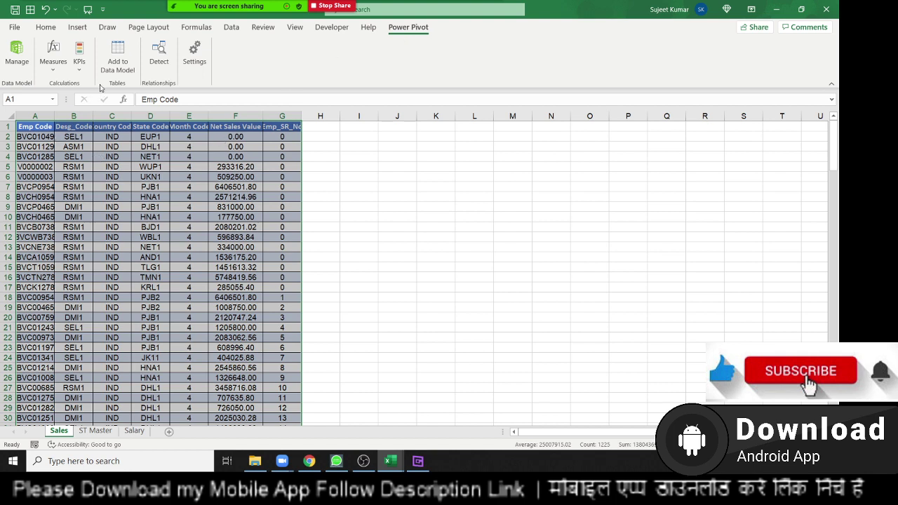
# - In the Power Pivot window, rename the state code/name table Table10 to STMaster
pyautogui.click(19, 57)
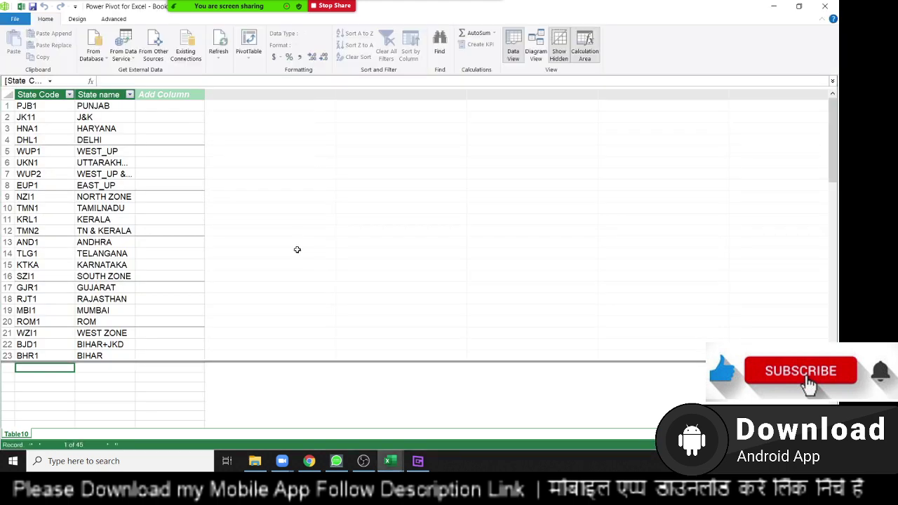
pyautogui.click(59, 117)
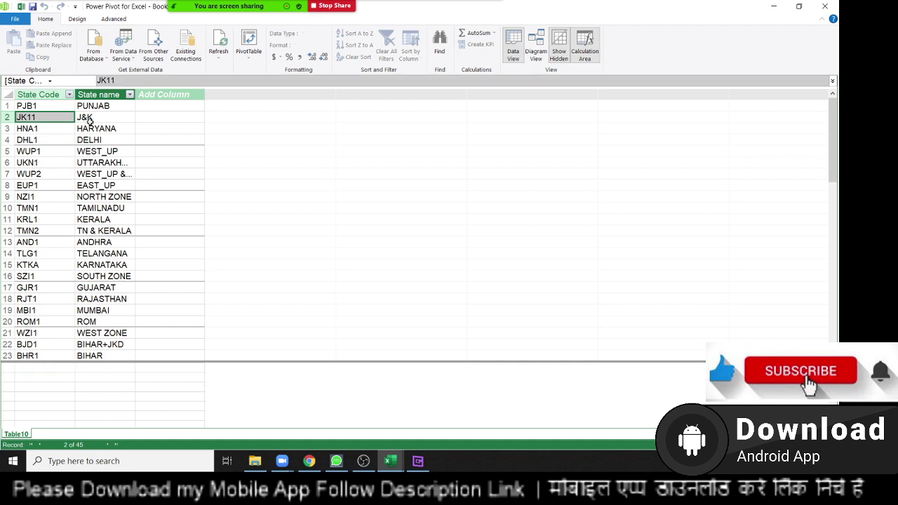
pyautogui.click(89, 121)
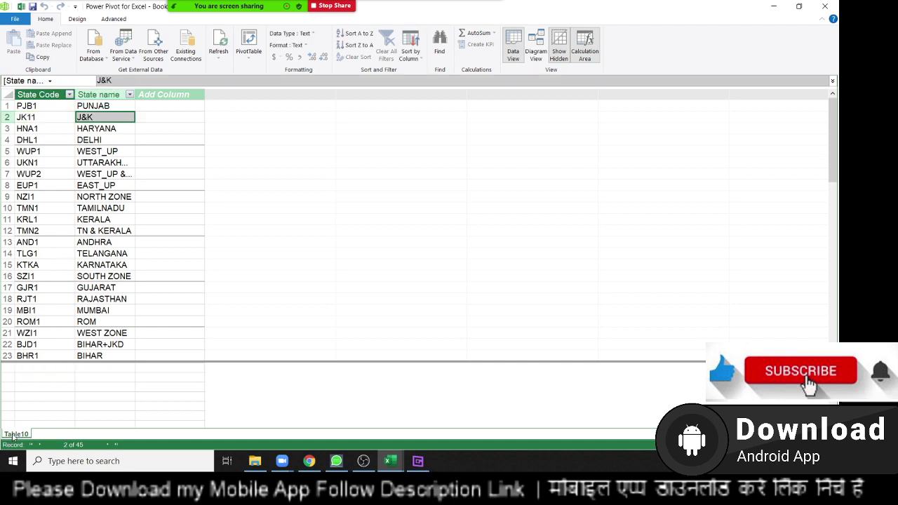
pyautogui.doubleClick(14, 435)
pyautogui.write('ST')
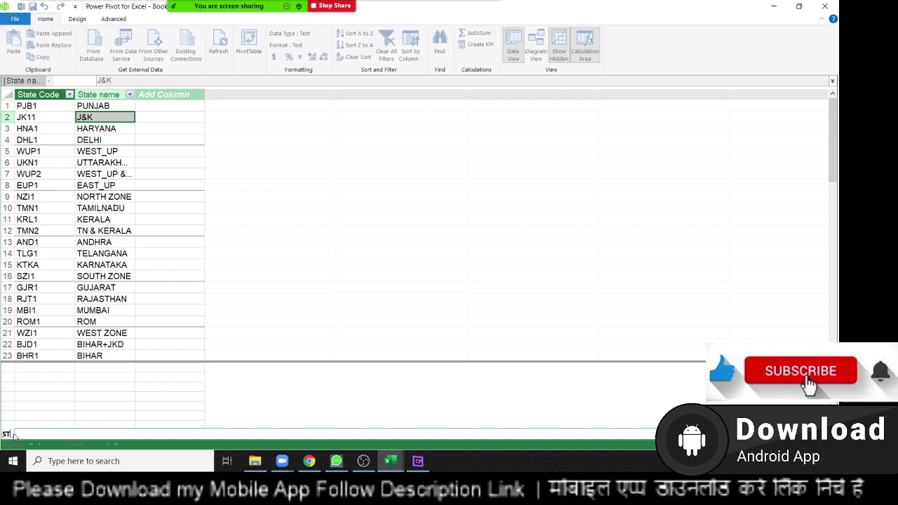
pyautogui.write('Mast')
pyautogui.write('er')
pyautogui.press('Return')
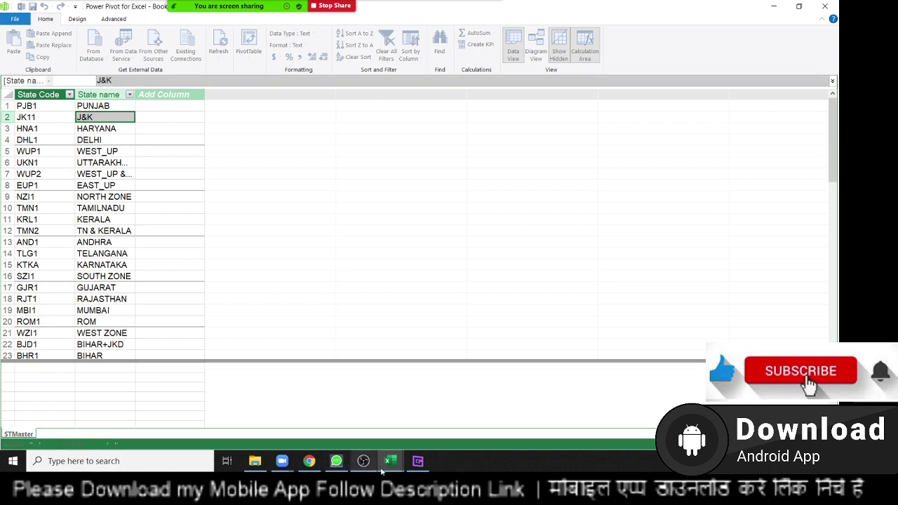
pyautogui.click(387, 464)
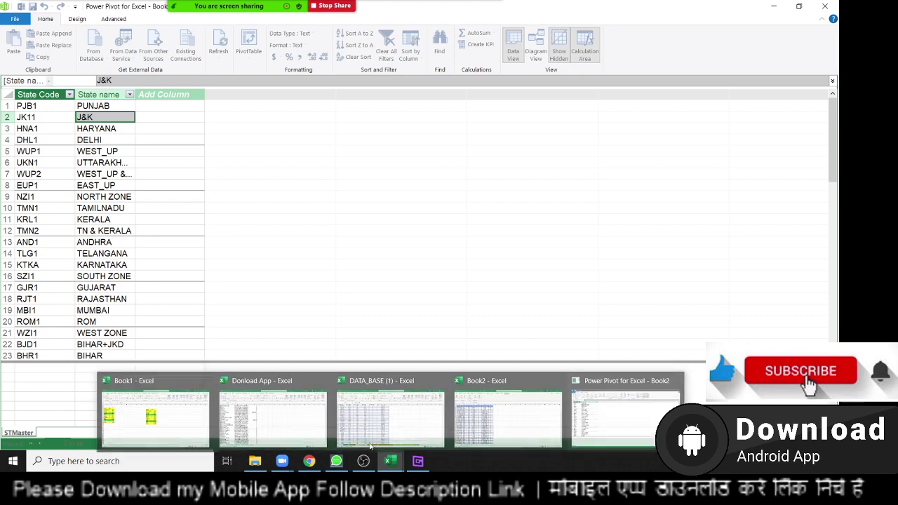
# - Switch from Power Pivot to the Download App workbook using the taskbar window previews
pyautogui.click(474, 447)
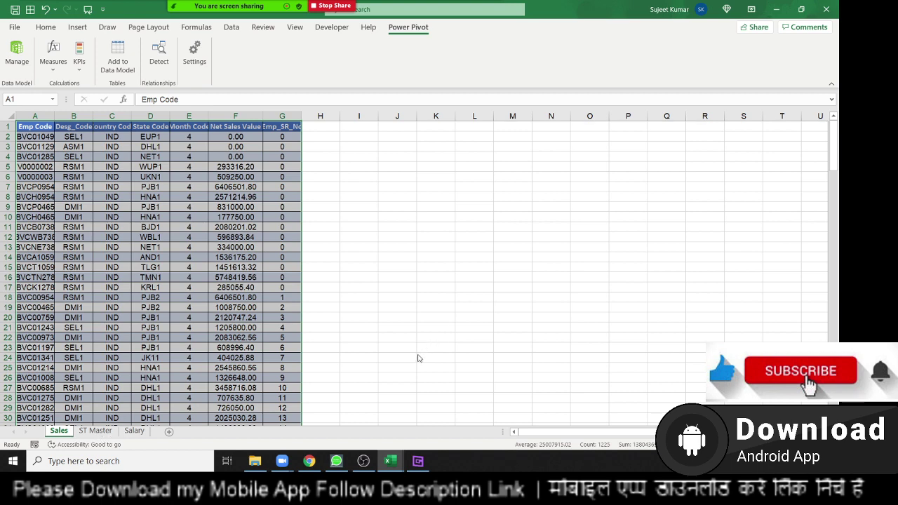
pyautogui.click(388, 462)
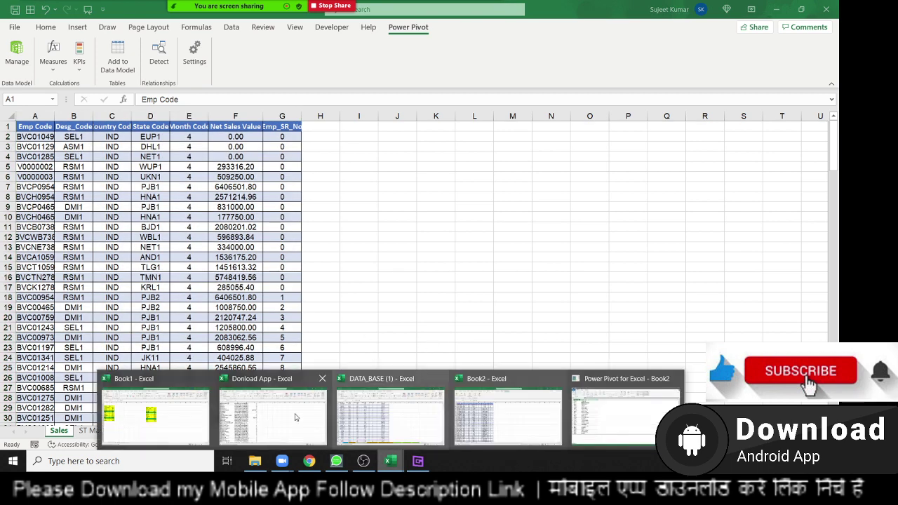
pyautogui.click(294, 417)
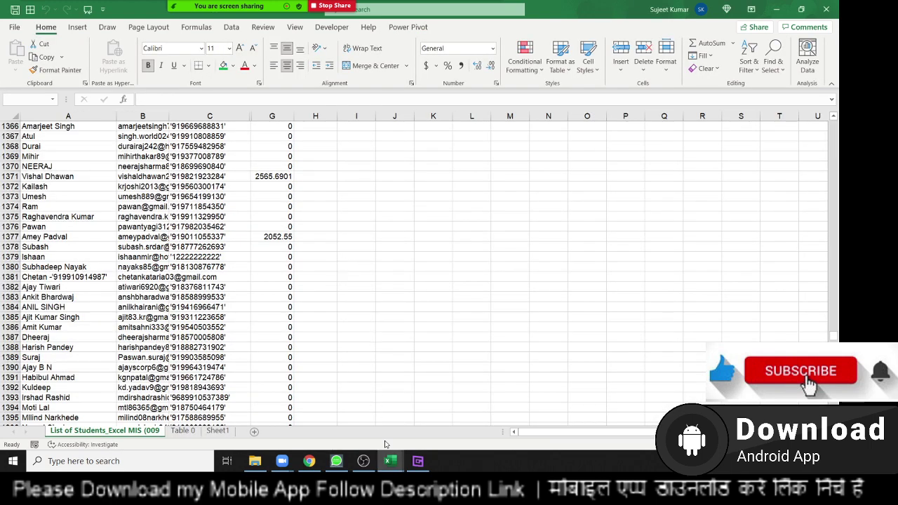
pyautogui.moveTo(390, 459)
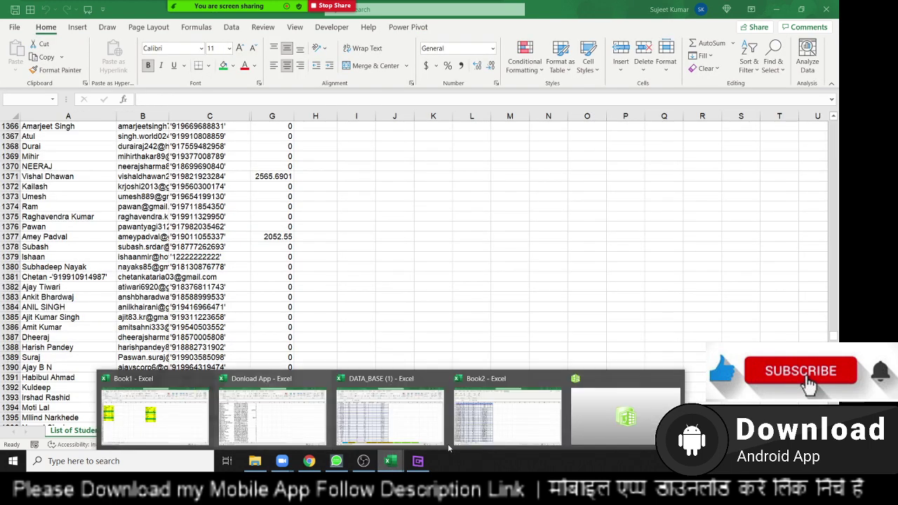
# - Return to the Book2 workbook's Sales sheet, clearing the existing selection
pyautogui.click(531, 426)
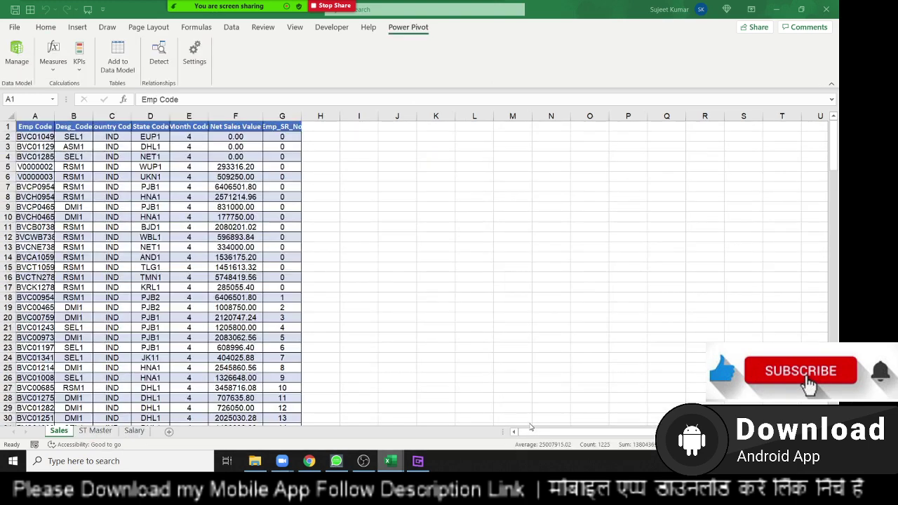
pyautogui.click(431, 246)
pyautogui.click(382, 248)
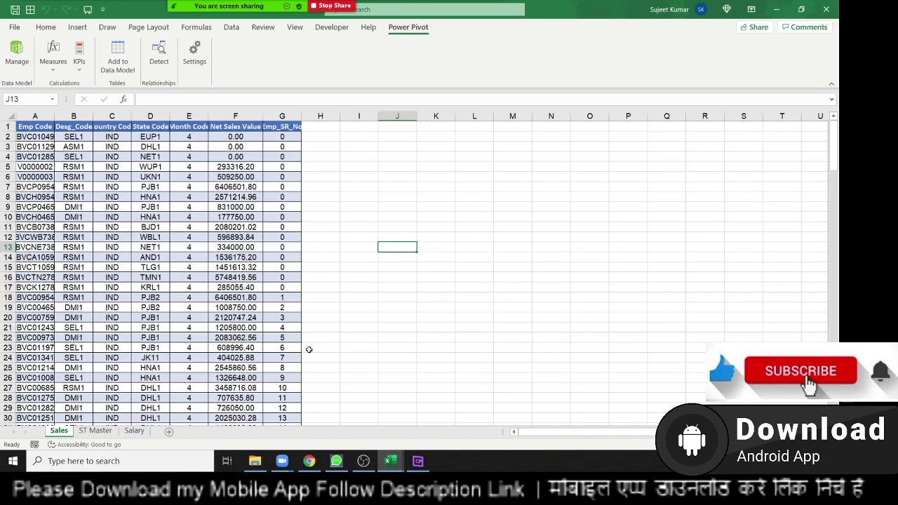
pyautogui.click(95, 431)
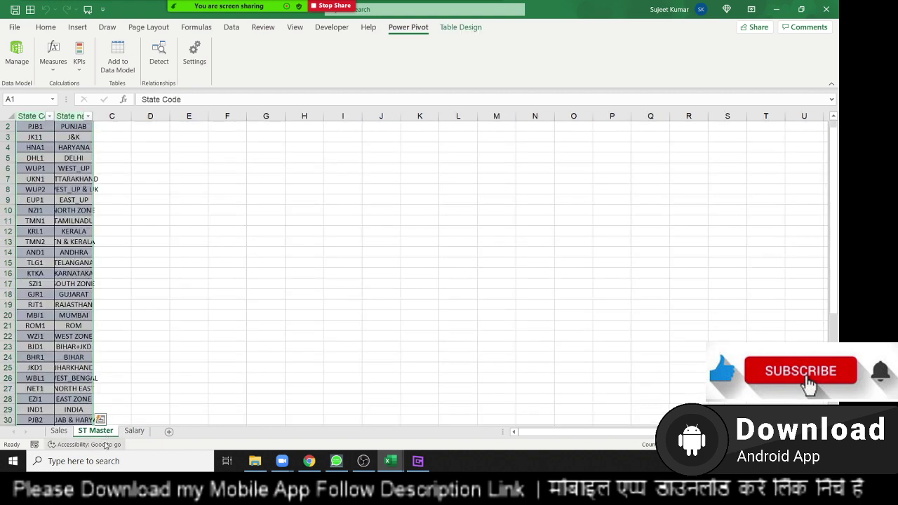
pyautogui.click(60, 430)
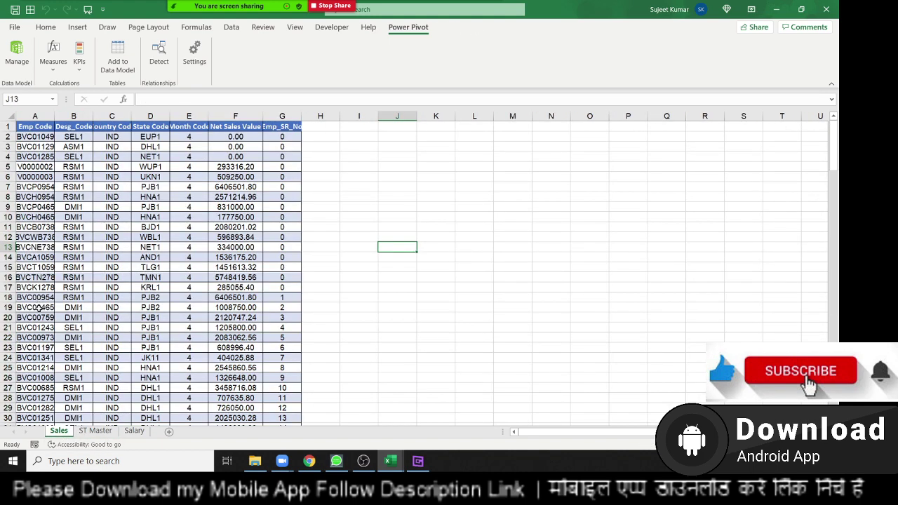
# - Select the Sales data A1:G175 from the Emp Code header and add it to the Data Model
pyautogui.click(39, 127)
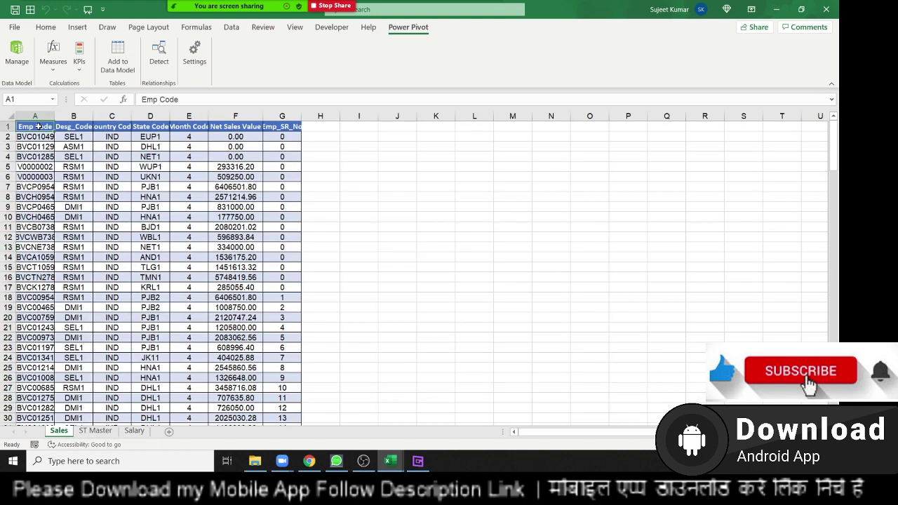
pyautogui.hotkey('ctrl', 'shift', 'Right')
pyautogui.hotkey('ctrl', 'shift', 'Down')
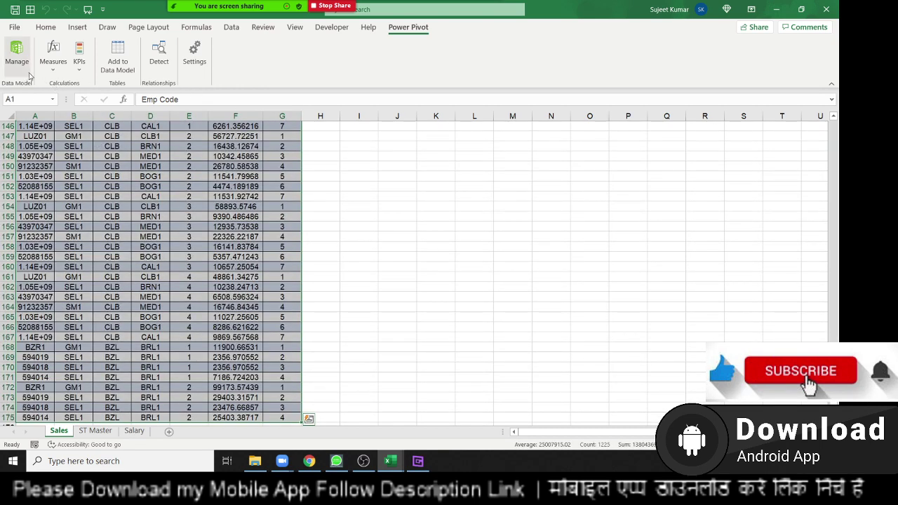
pyautogui.click(116, 67)
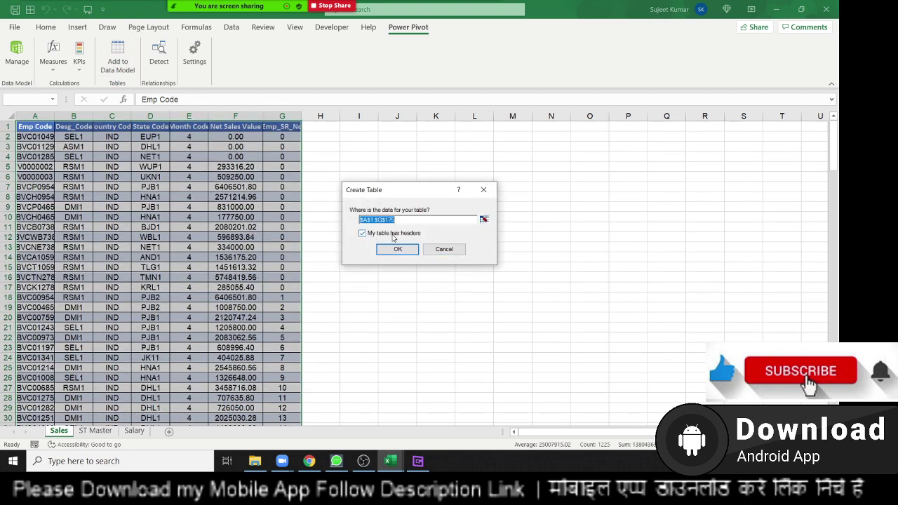
# - Create the Sales table with headers as Table4, then return to the Book2 workbook
pyautogui.click(395, 248)
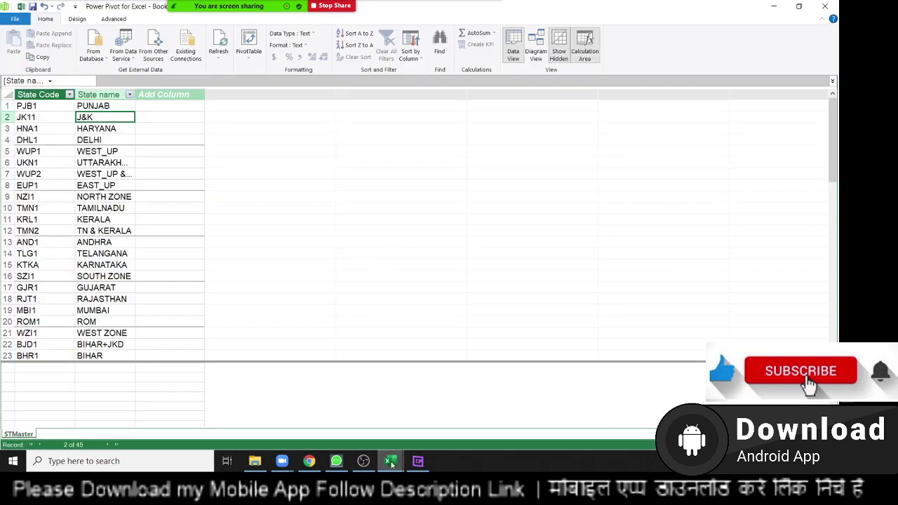
pyautogui.moveTo(392, 460)
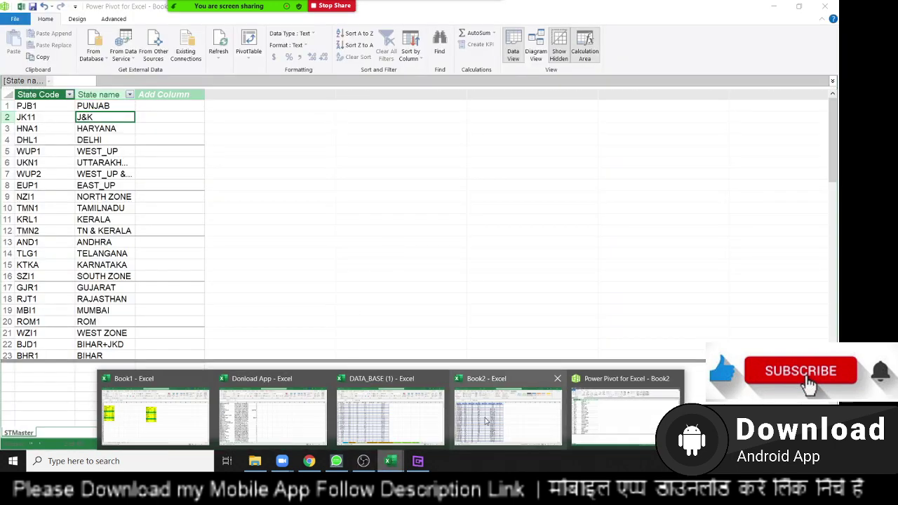
pyautogui.click(511, 422)
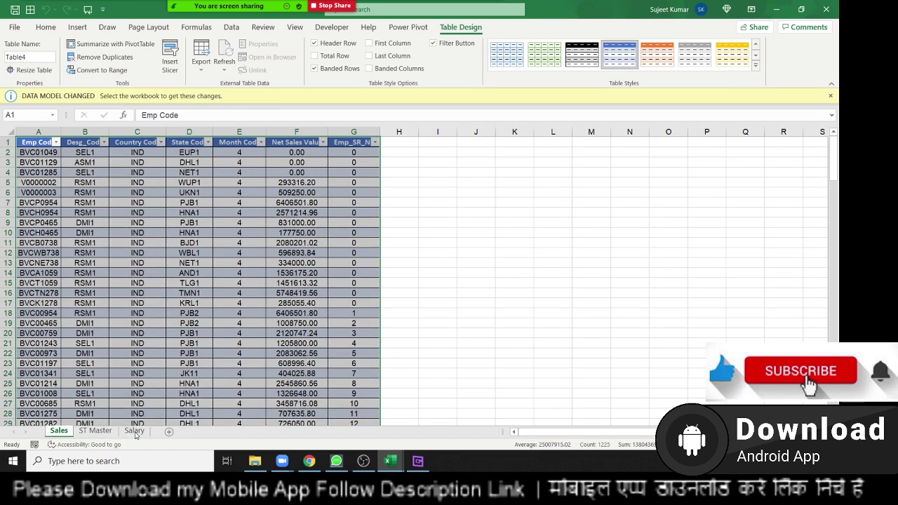
# - Dismiss the Data Model Changed notice and check the Month Code and Net Sales Value figures
pyautogui.click(424, 284)
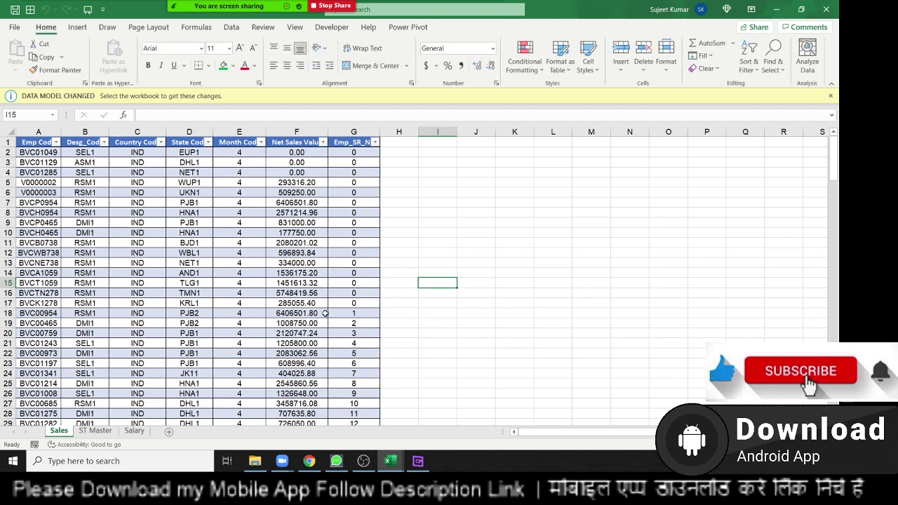
pyautogui.click(385, 468)
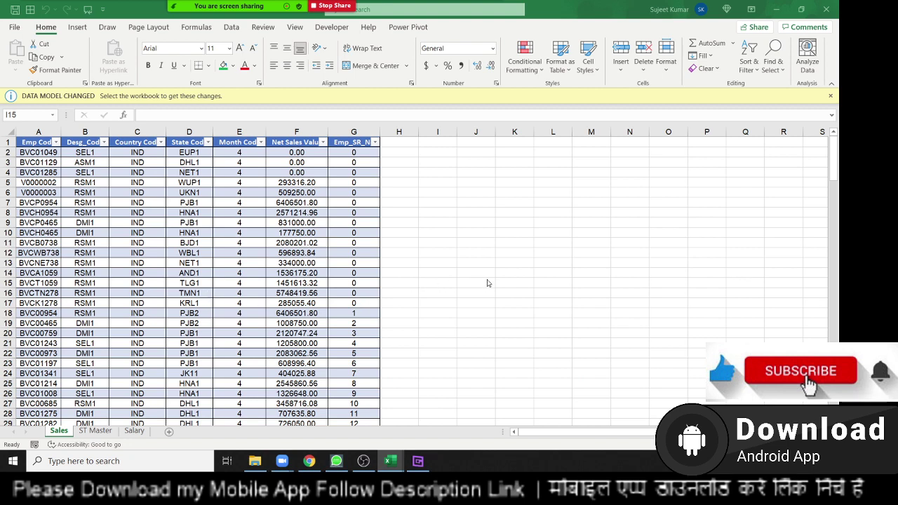
pyautogui.click(831, 97)
pyautogui.click(239, 287)
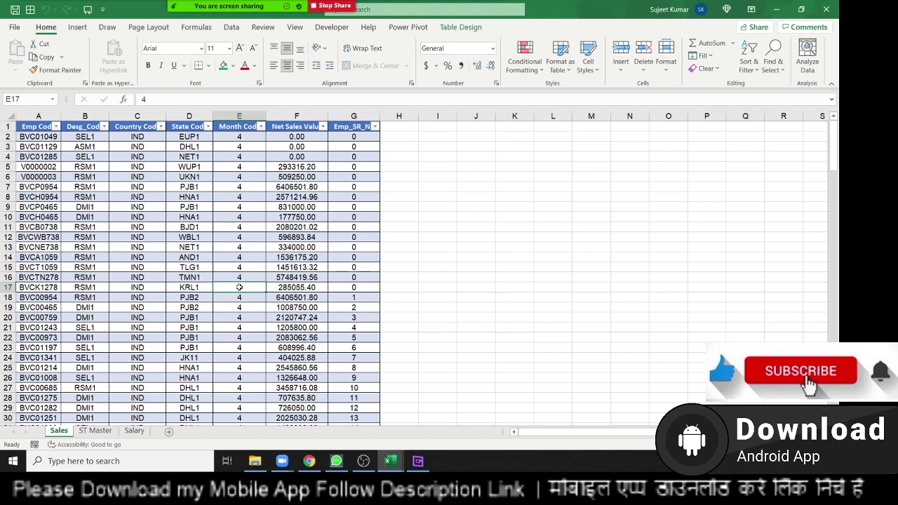
pyautogui.click(270, 258)
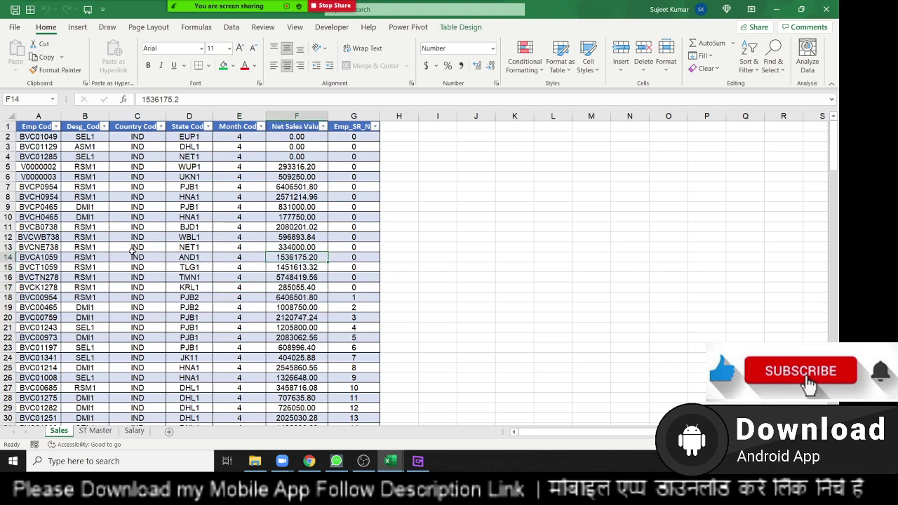
# - Add the Salary sheet's table to the Power Pivot Data Model as Table3
pyautogui.click(136, 433)
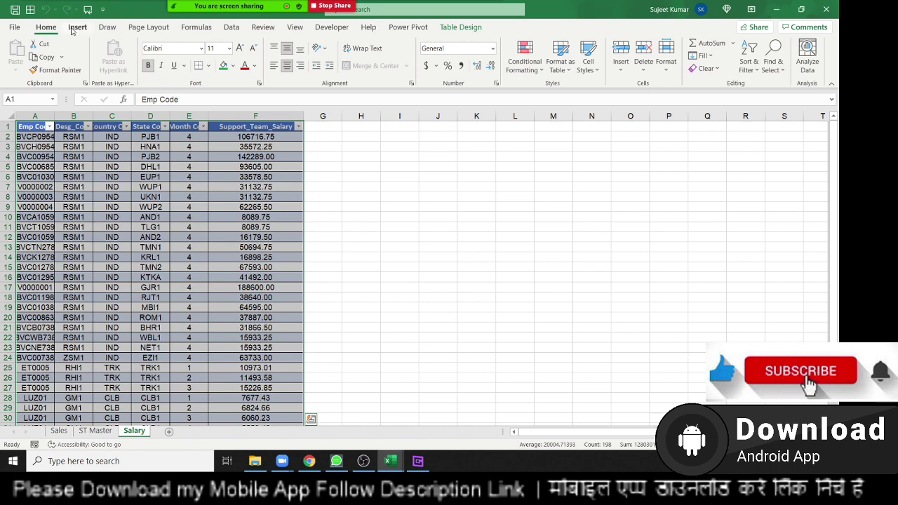
pyautogui.click(409, 28)
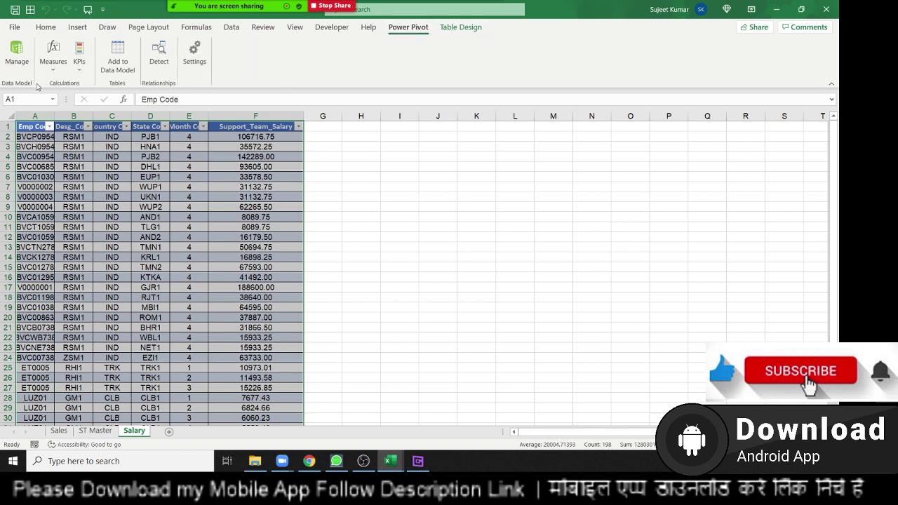
pyautogui.click(120, 63)
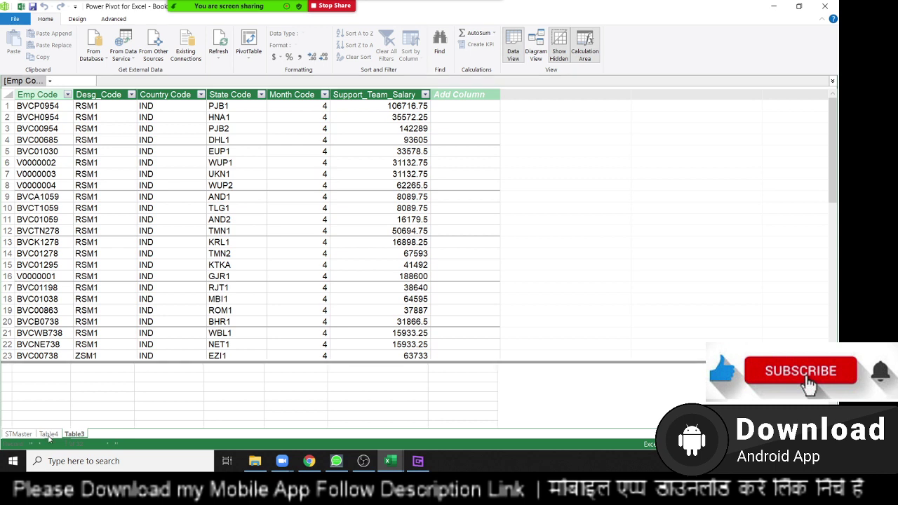
# - Rename the Table4 table to Sales
pyautogui.click(48, 434)
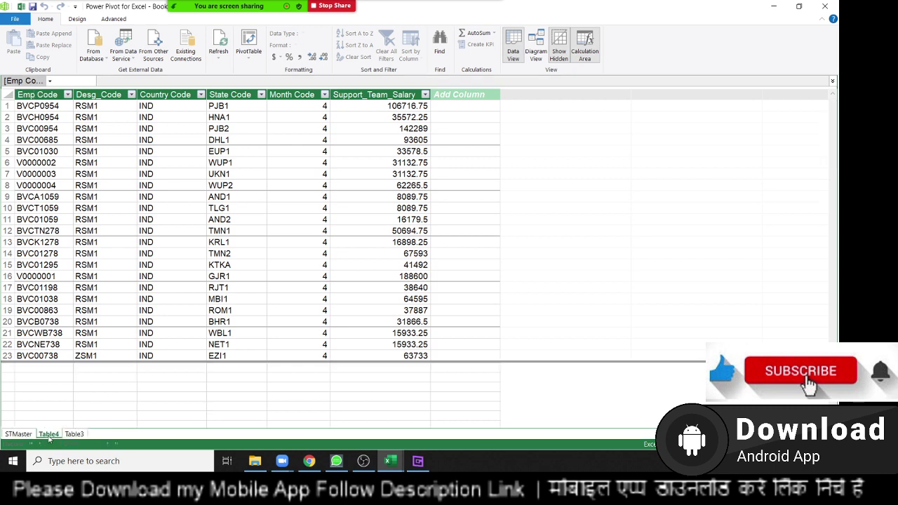
pyautogui.doubleClick(48, 434)
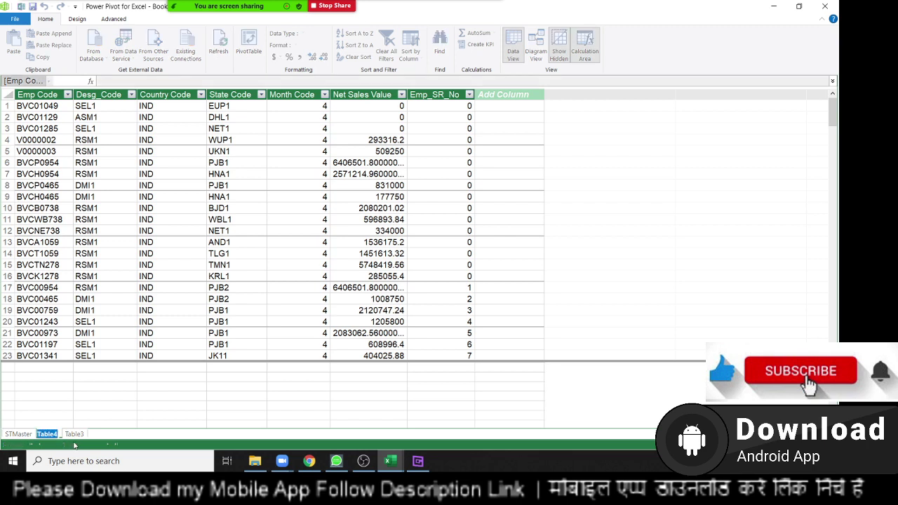
pyautogui.write('SAles')
pyautogui.press('BackSpace')
pyautogui.press('BackSpace')
pyautogui.press('BackSpace')
pyautogui.write('les')
pyautogui.press('Return')
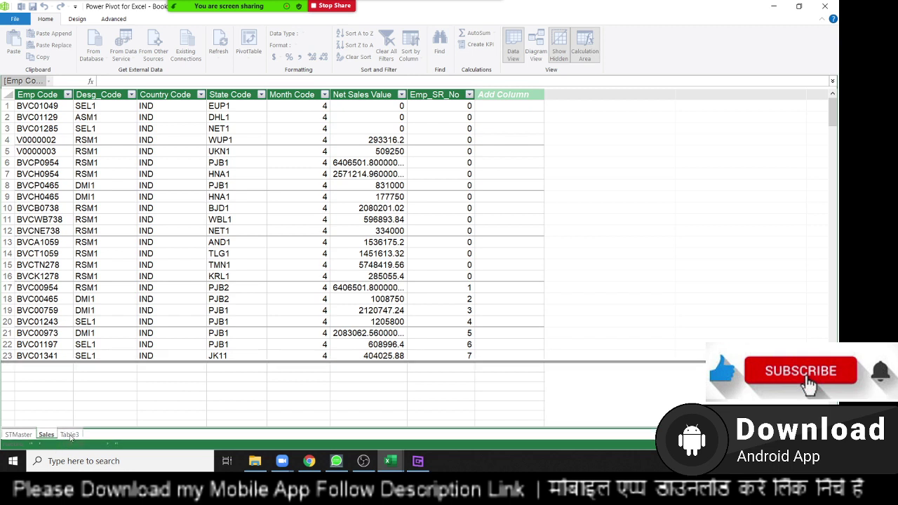
# - Rename the Table3 table to Salary
pyautogui.click(70, 435)
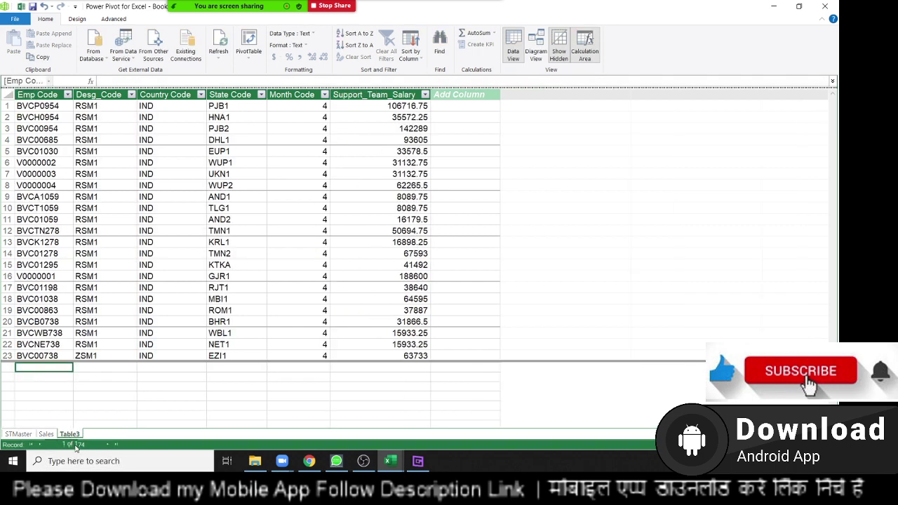
pyautogui.doubleClick(70, 434)
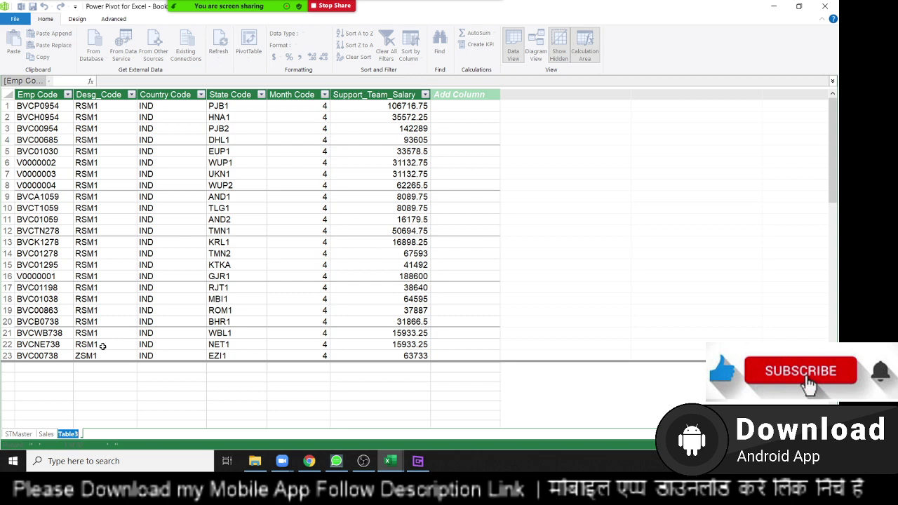
pyautogui.write('Sa')
pyautogui.write('lar')
pyautogui.write('y')
pyautogui.press('Return')
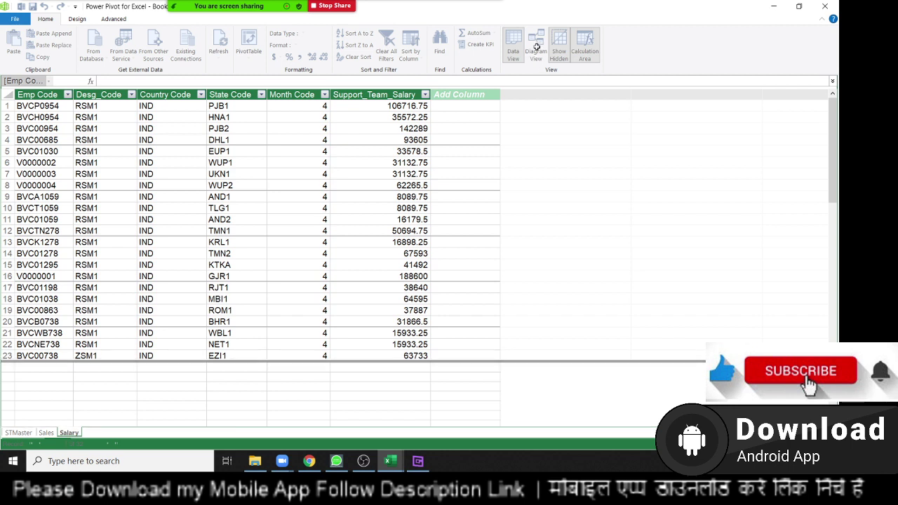
# - Show the Diagram View and arrange the Sales and Salary boxes beside STMaster
pyautogui.click(536, 47)
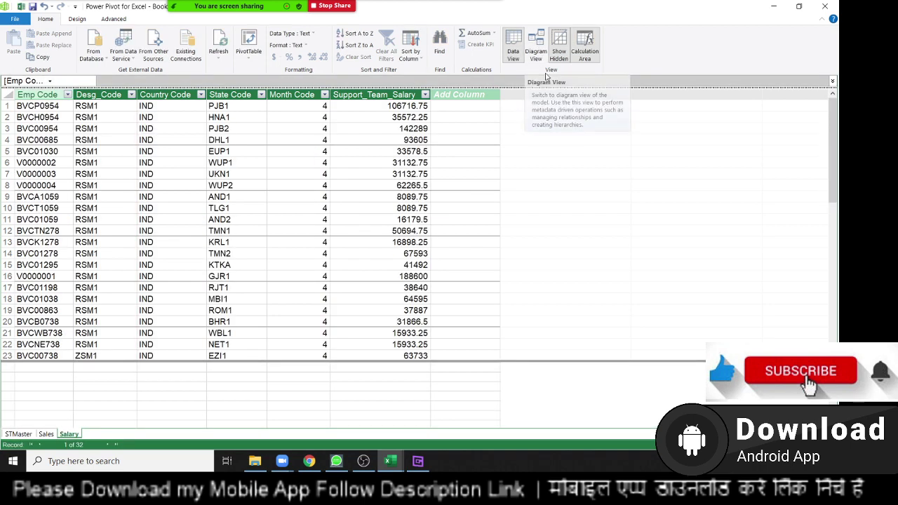
pyautogui.click(536, 53)
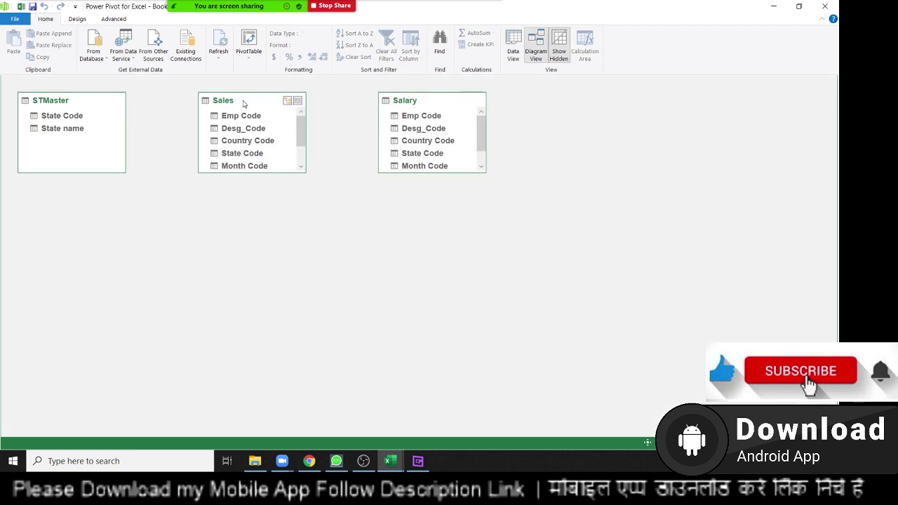
pyautogui.moveTo(240, 103); pyautogui.dragTo(223, 112)
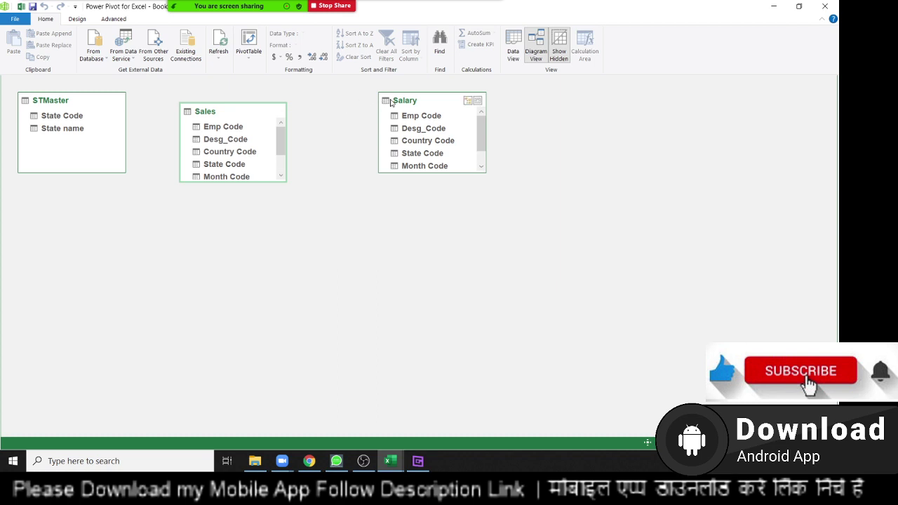
pyautogui.moveTo(404, 102); pyautogui.dragTo(384, 118)
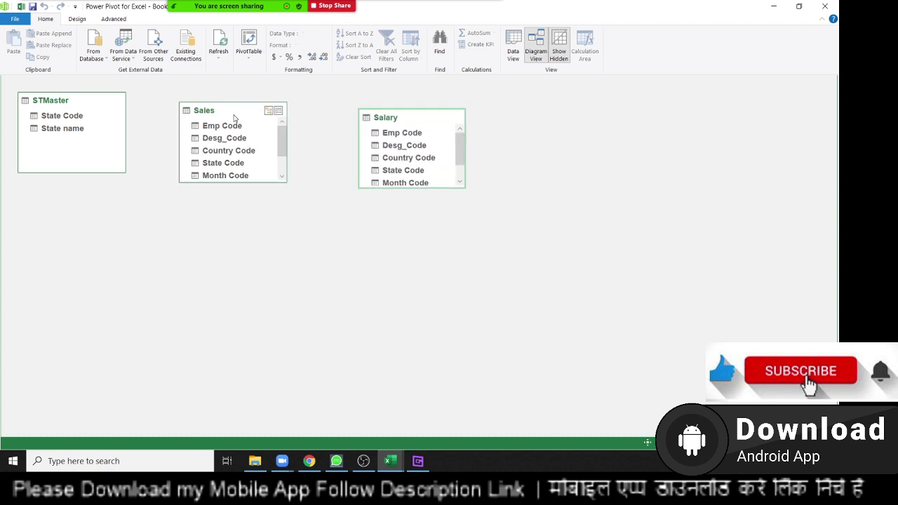
# - Enlarge Sales to show all seven fields; the Emp Code link fails on duplicates
pyautogui.moveTo(233, 115); pyautogui.dragTo(210, 169)
pyautogui.moveTo(256, 235); pyautogui.dragTo(333, 356)
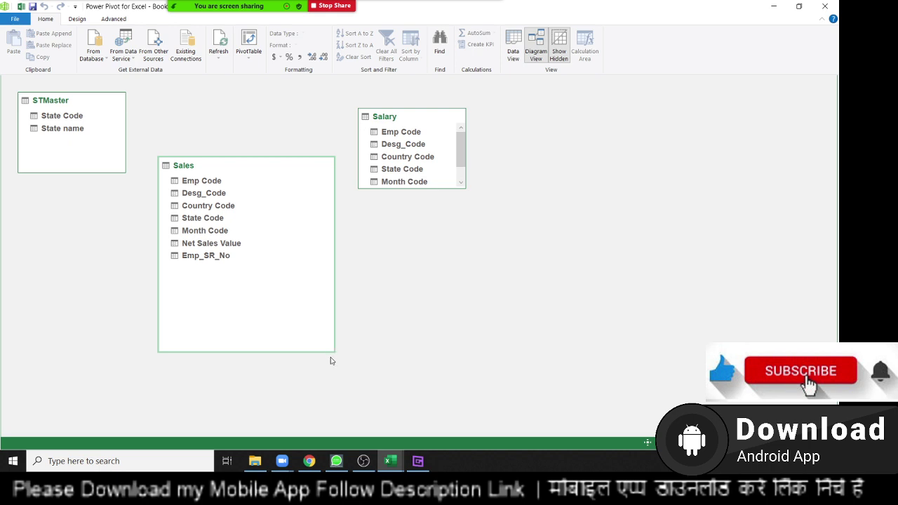
pyautogui.moveTo(391, 135); pyautogui.dragTo(175, 272)
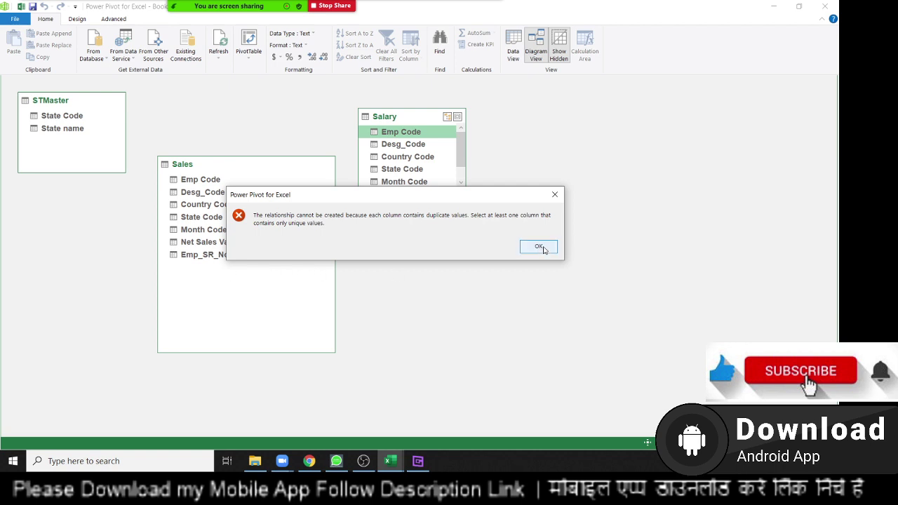
pyautogui.click(538, 246)
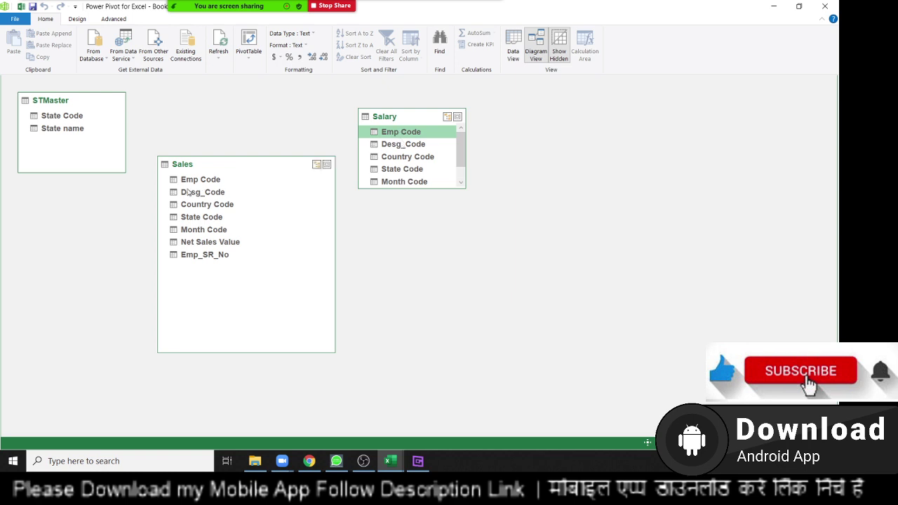
# - Relate STMaster's State Code to Sales' State Code, then go back to the Salary sheet
pyautogui.moveTo(78, 119); pyautogui.dragTo(248, 213)
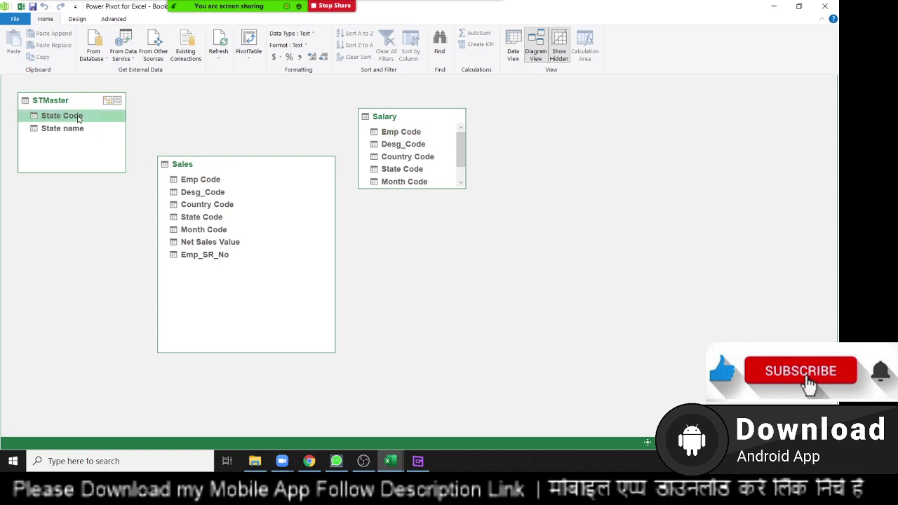
pyautogui.moveTo(223, 231); pyautogui.dragTo(217, 216)
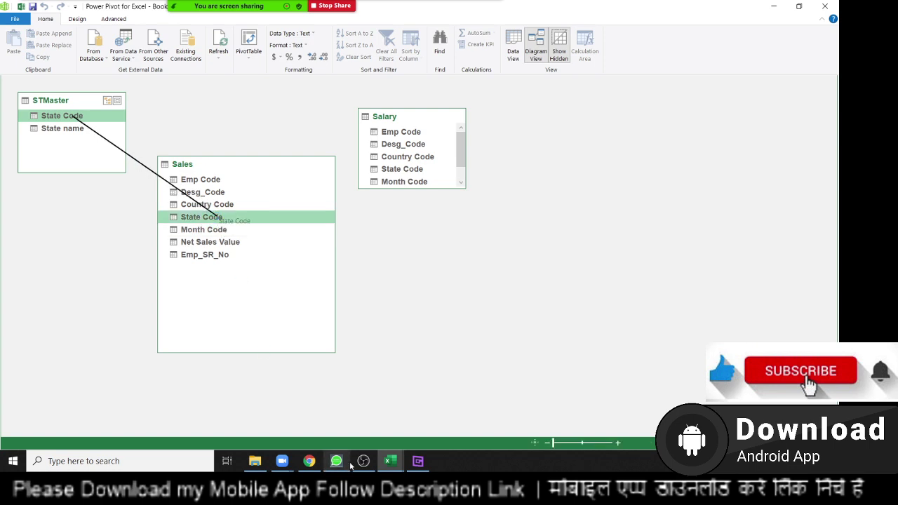
pyautogui.moveTo(378, 467)
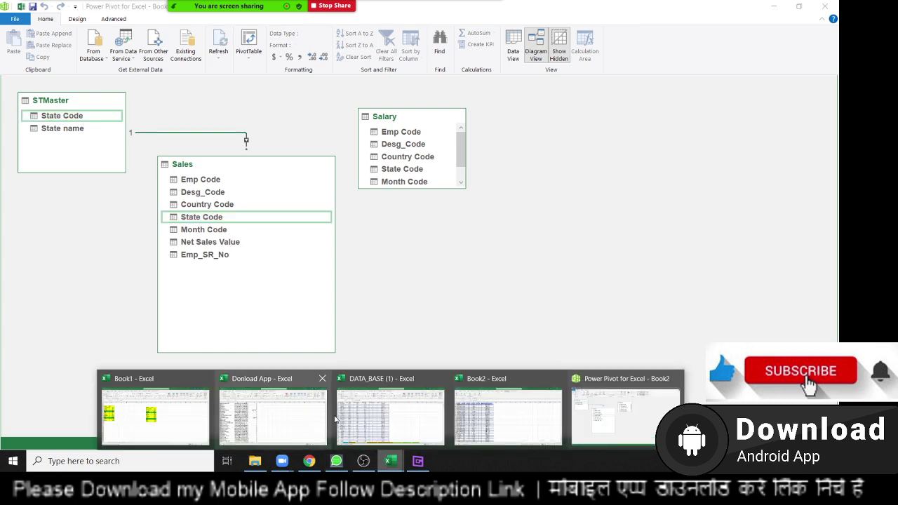
pyautogui.click(477, 423)
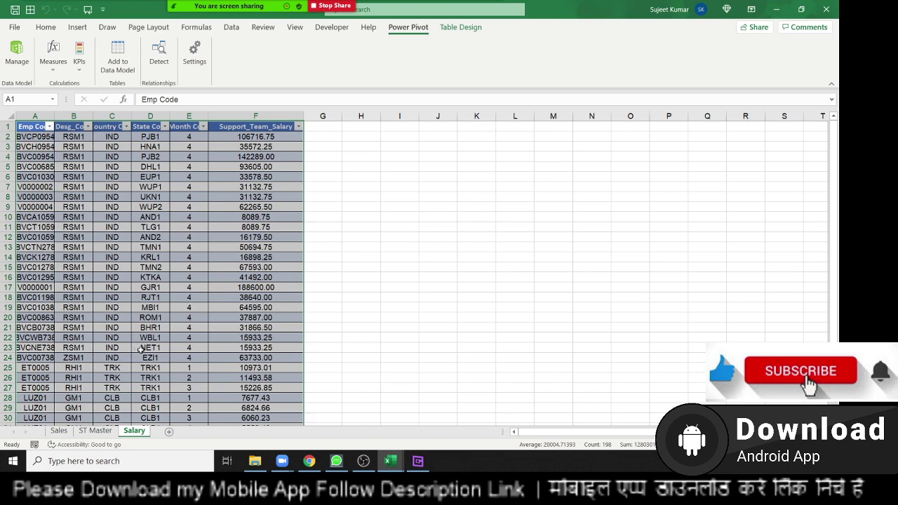
# - Highlight duplicate Emp Code values in column A with red conditional formatting
pyautogui.scroll(-2, 147, 354)
pyautogui.scroll(-1, 151, 357)
pyautogui.scroll(3, 153, 360)
pyautogui.click(35, 167)
pyautogui.click(35, 117)
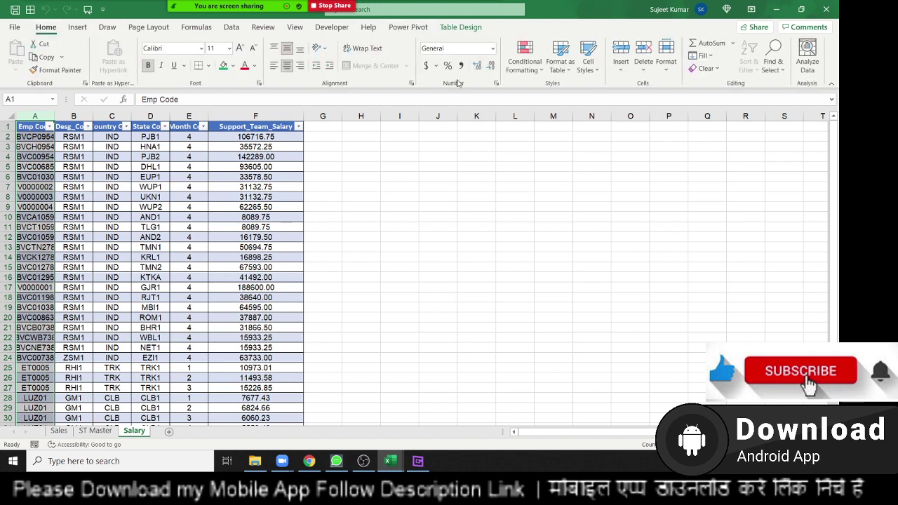
pyautogui.click(525, 62)
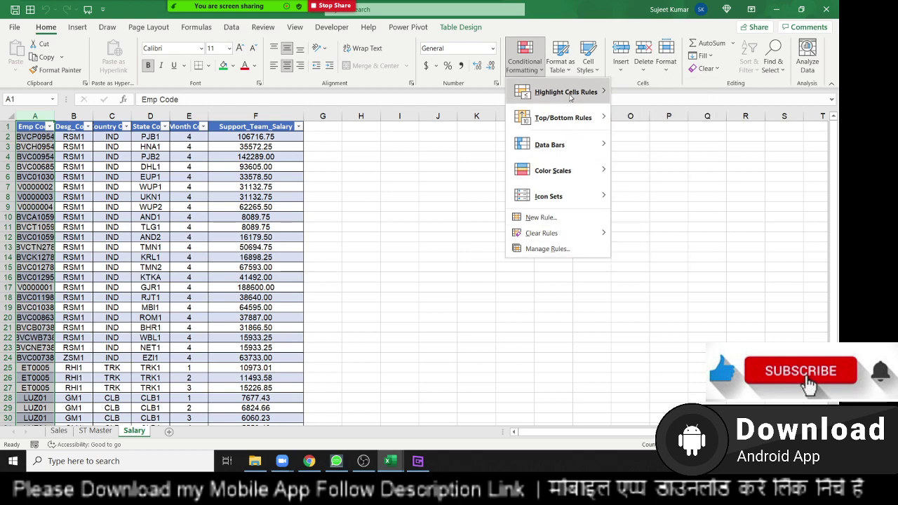
pyautogui.moveTo(571, 99)
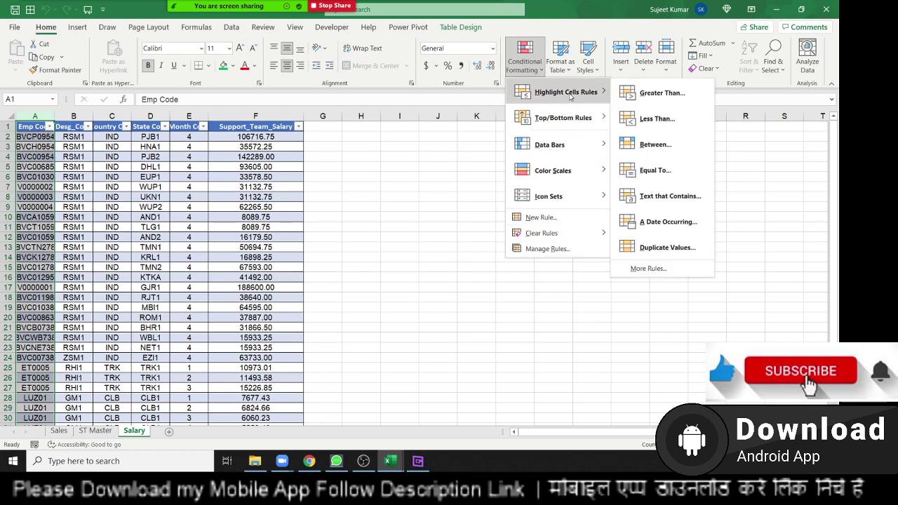
pyautogui.click(675, 250)
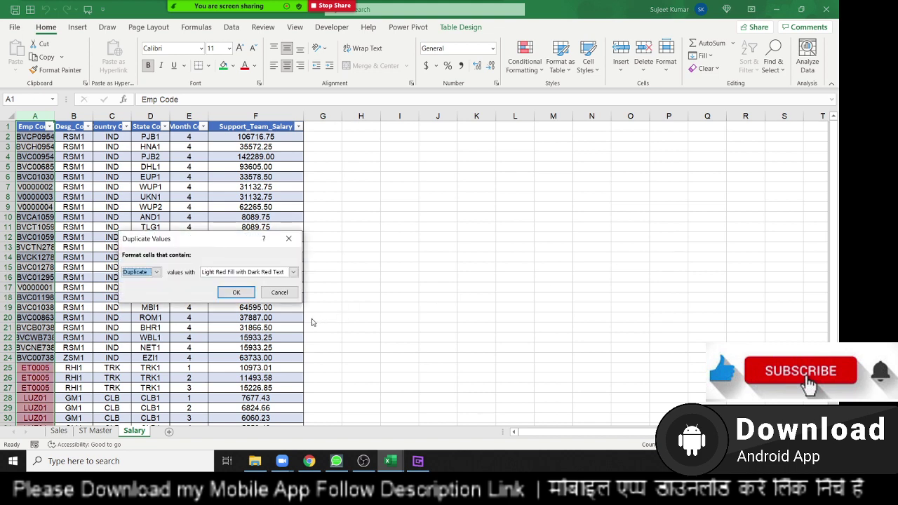
pyautogui.click(236, 291)
# - Fill A25 down to renumber the duplicates ET0005 to ET0013, then return to Power Pivot
pyautogui.scroll(-2, 95, 379)
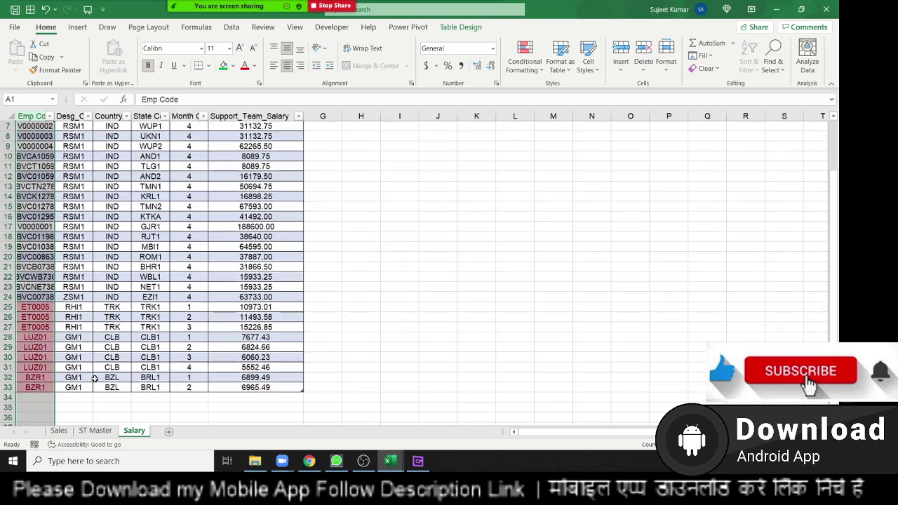
pyautogui.click(6, 307)
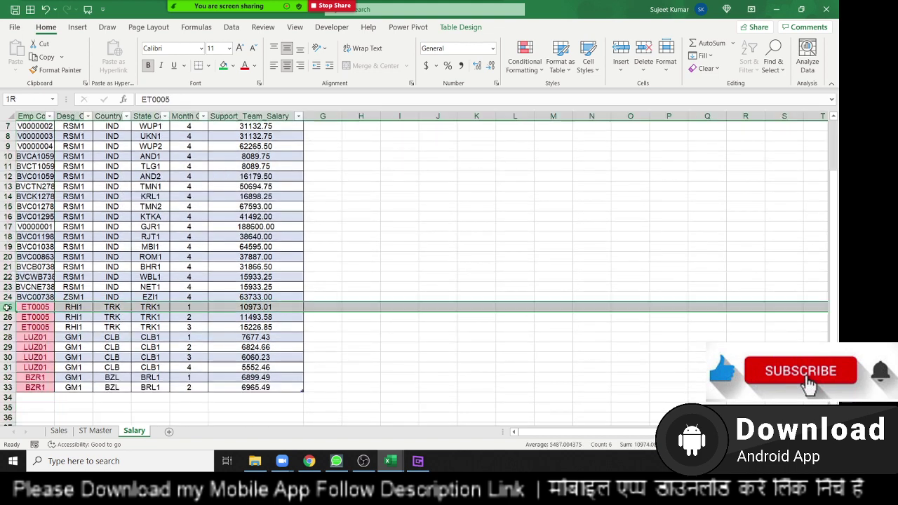
pyautogui.click(35, 307)
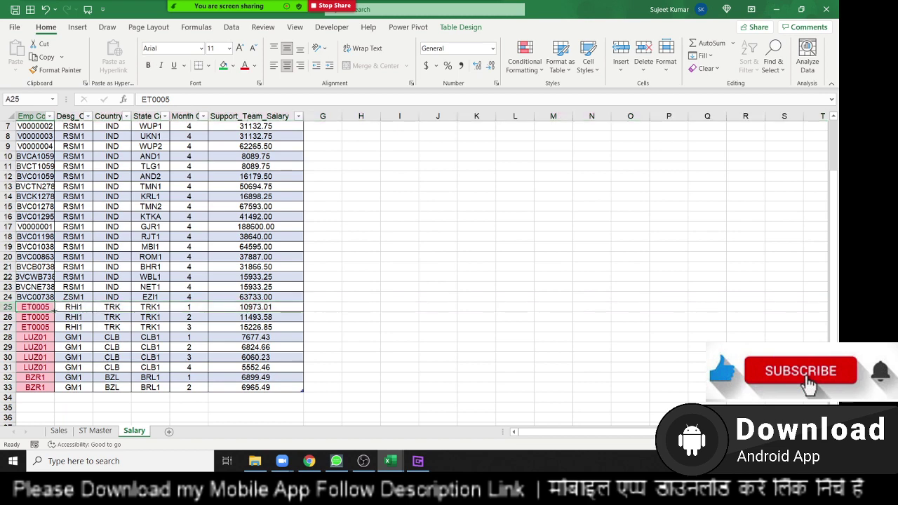
pyautogui.doubleClick(55, 311)
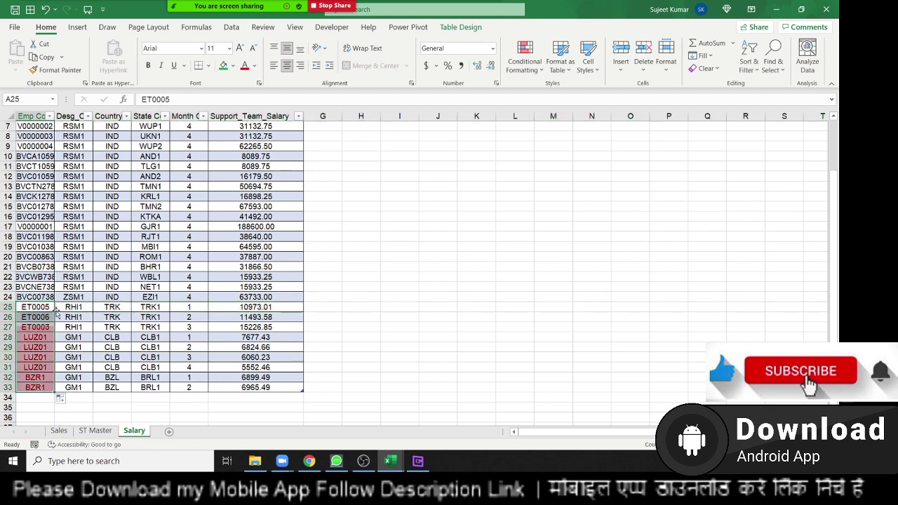
pyautogui.click(38, 329)
pyautogui.click(133, 327)
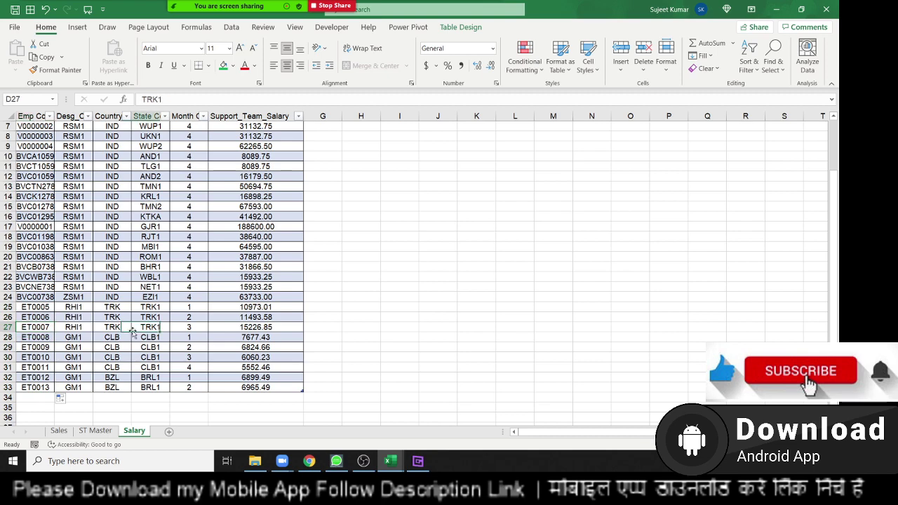
pyautogui.hotkey('alt', 'Tab')
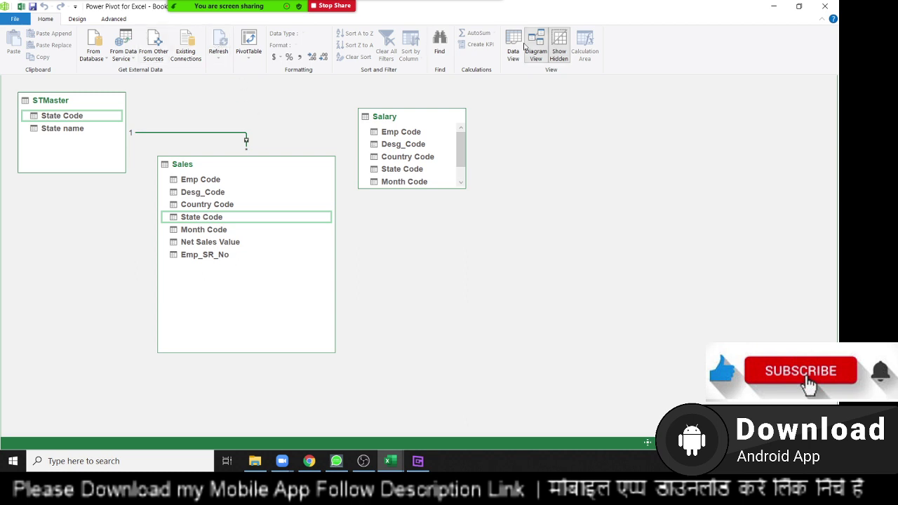
# - Refresh the Salary table in Data View to load the corrected Emp Codes (32 rows)
pyautogui.click(518, 46)
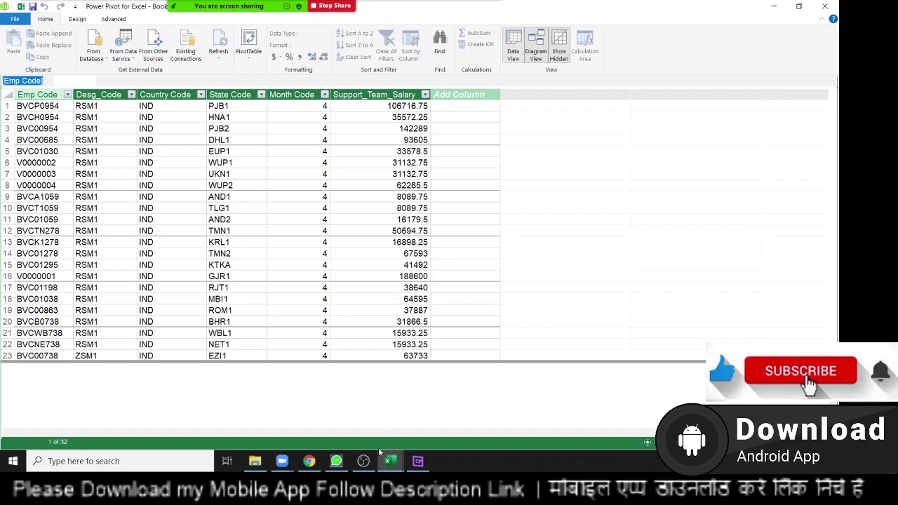
pyautogui.click(277, 234)
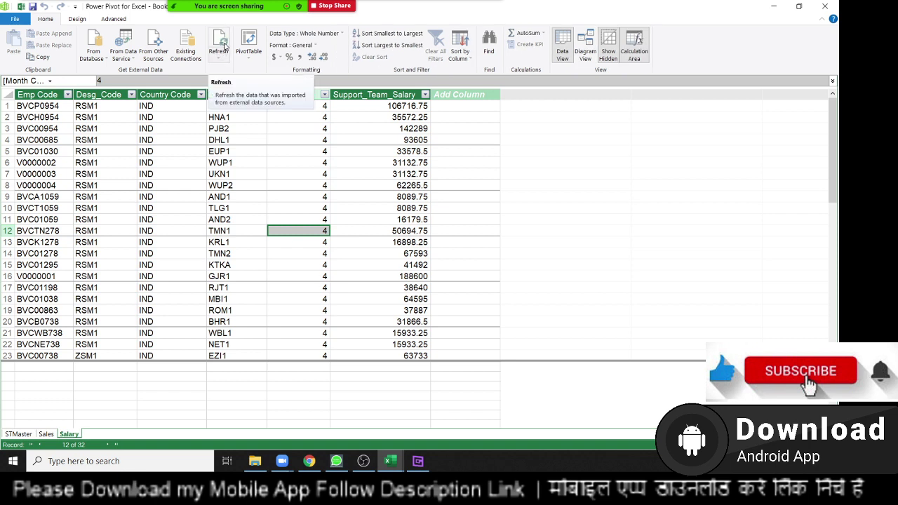
pyautogui.click(223, 55)
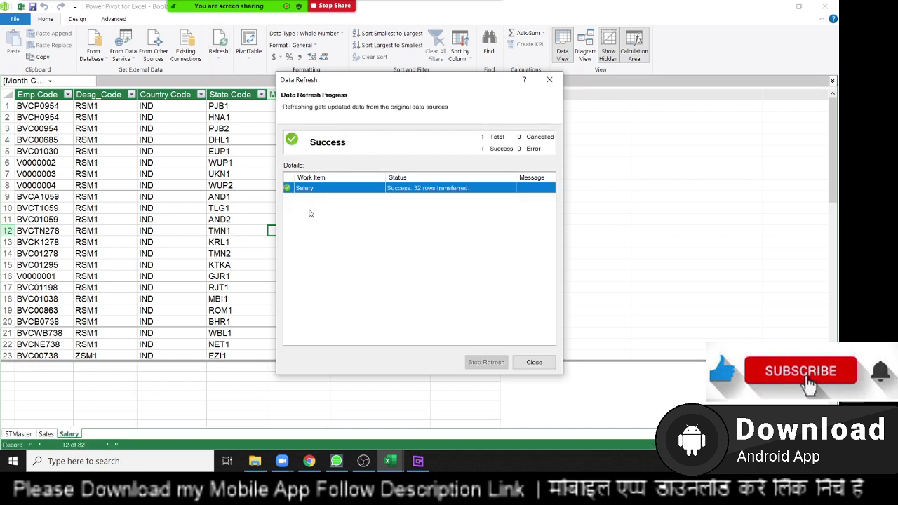
pyautogui.click(534, 362)
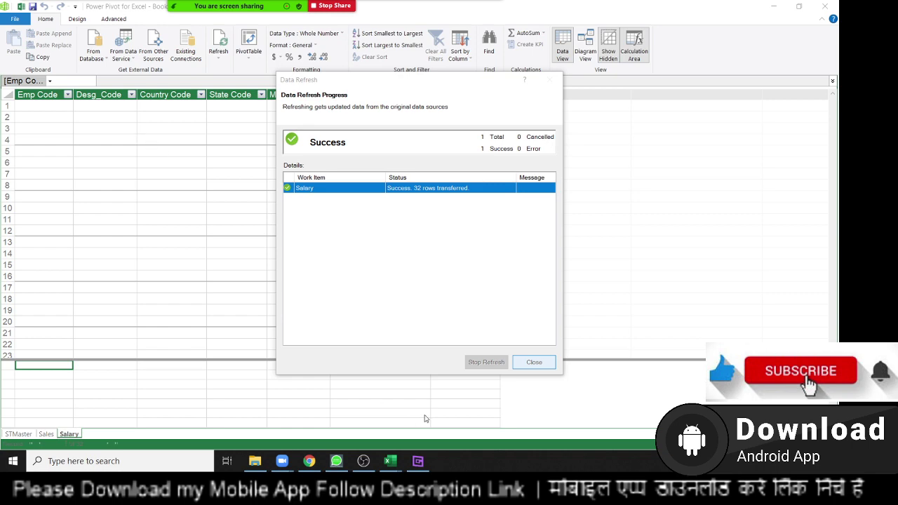
pyautogui.click(535, 362)
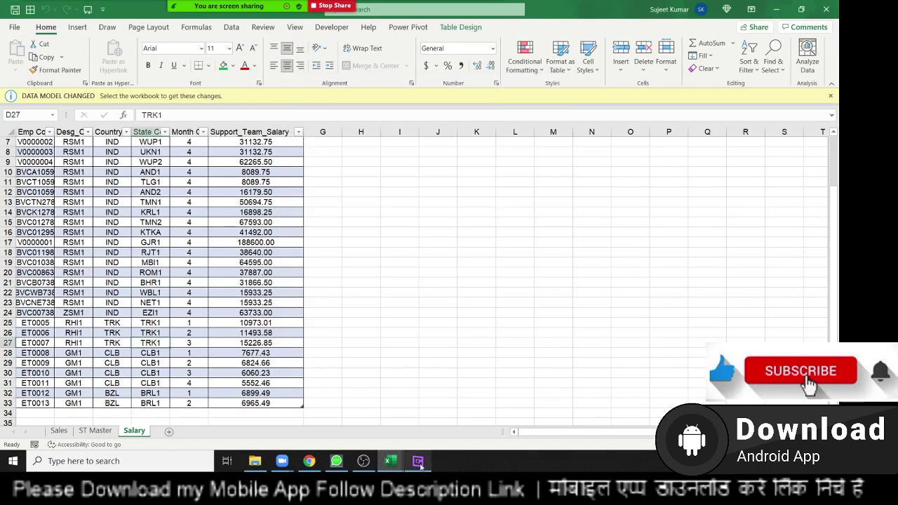
pyautogui.moveTo(392, 461)
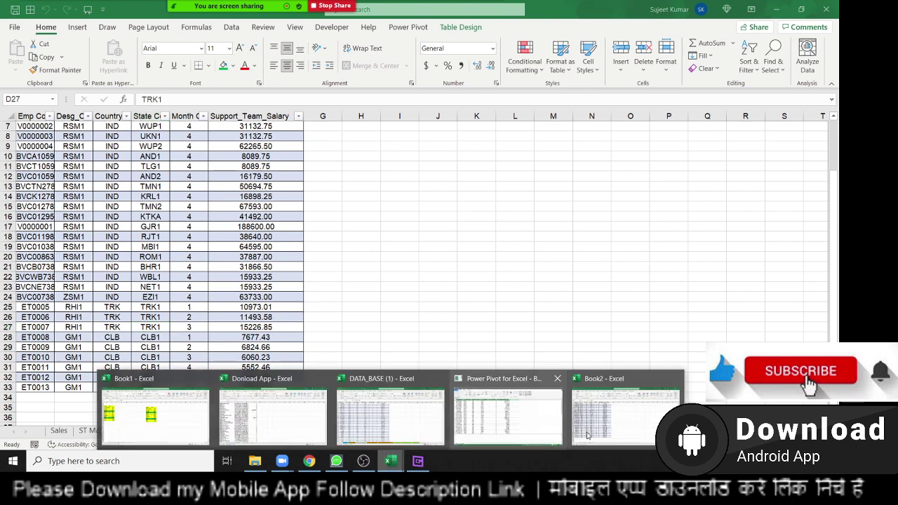
pyautogui.click(515, 419)
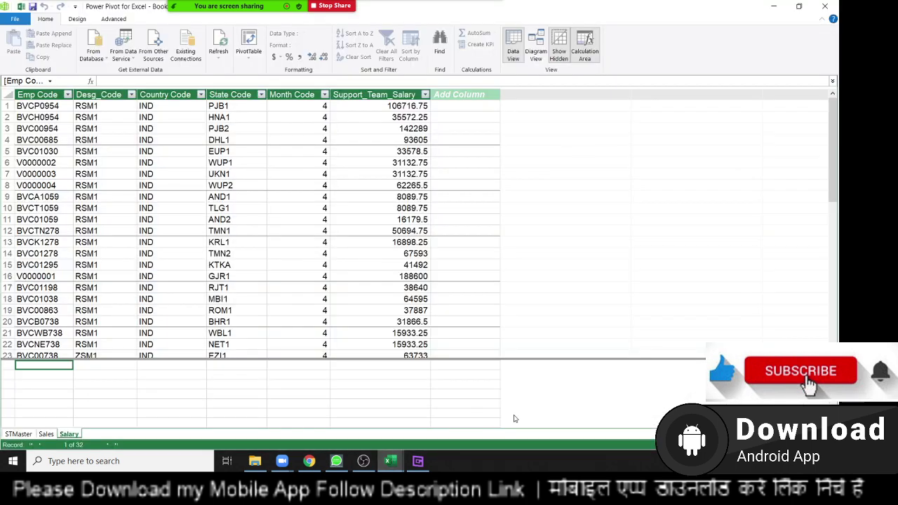
# - In the diagram, relate Salary's State Code to STMaster's State Code, then show Data View
pyautogui.click(539, 52)
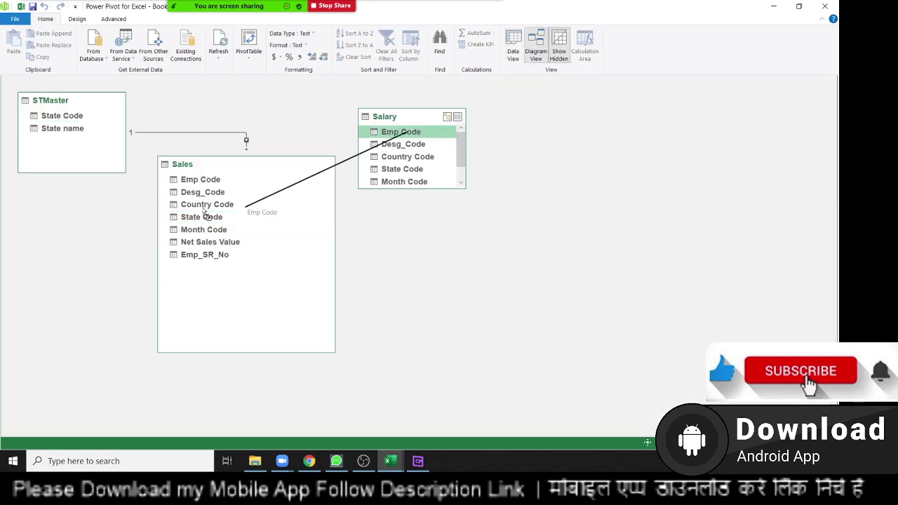
pyautogui.moveTo(389, 136); pyautogui.dragTo(189, 180)
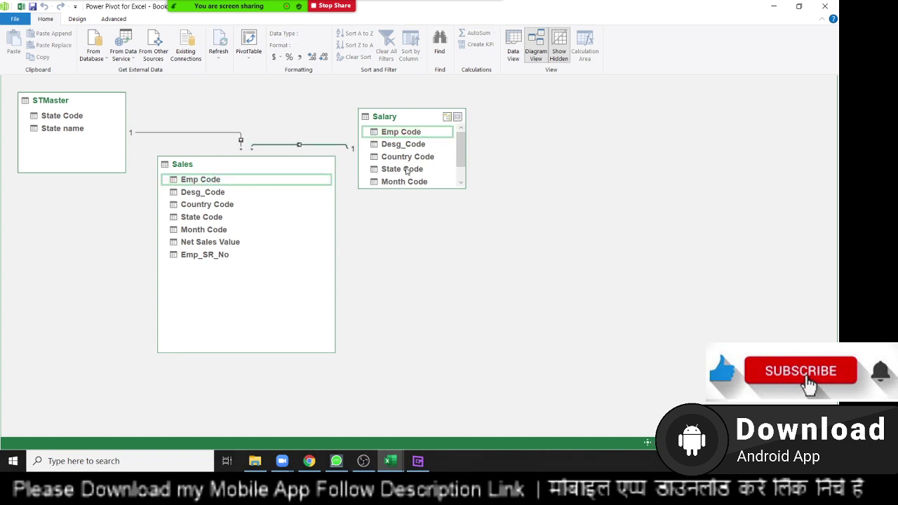
pyautogui.moveTo(407, 171); pyautogui.dragTo(76, 120)
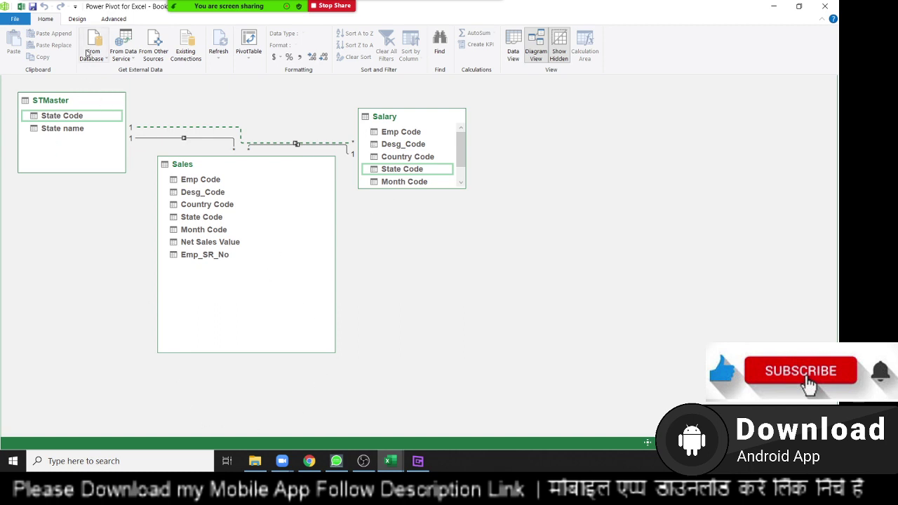
pyautogui.click(516, 56)
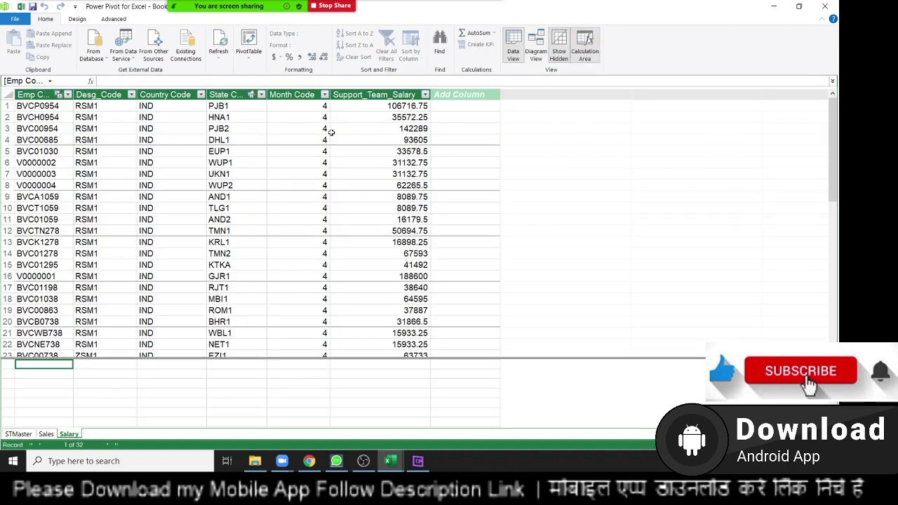
# - Insert an empty Data Model PivotTable on a new worksheet, Sheet6
pyautogui.click(41, 434)
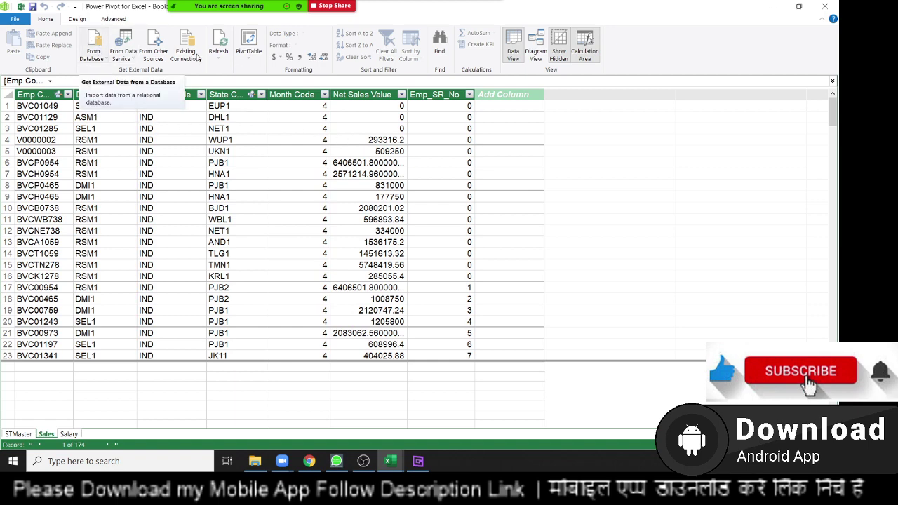
pyautogui.hotkey('alt', 'Tab')
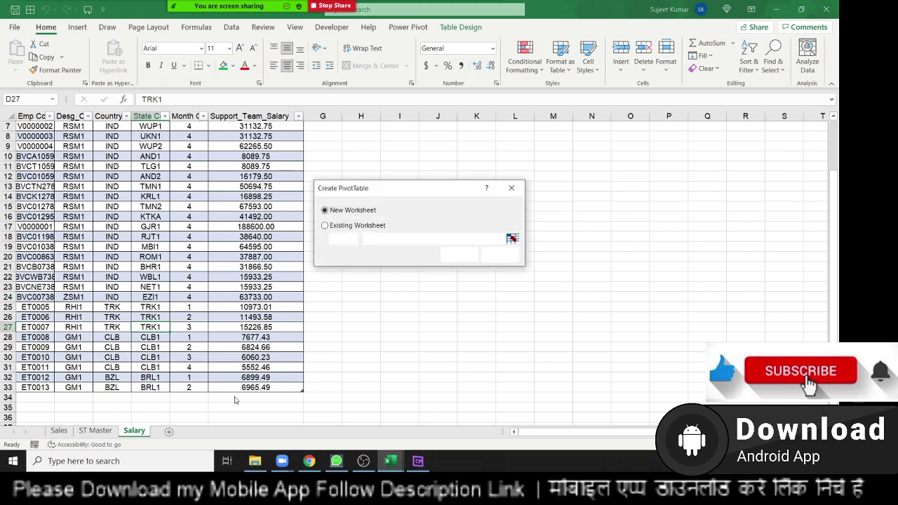
pyautogui.click(456, 254)
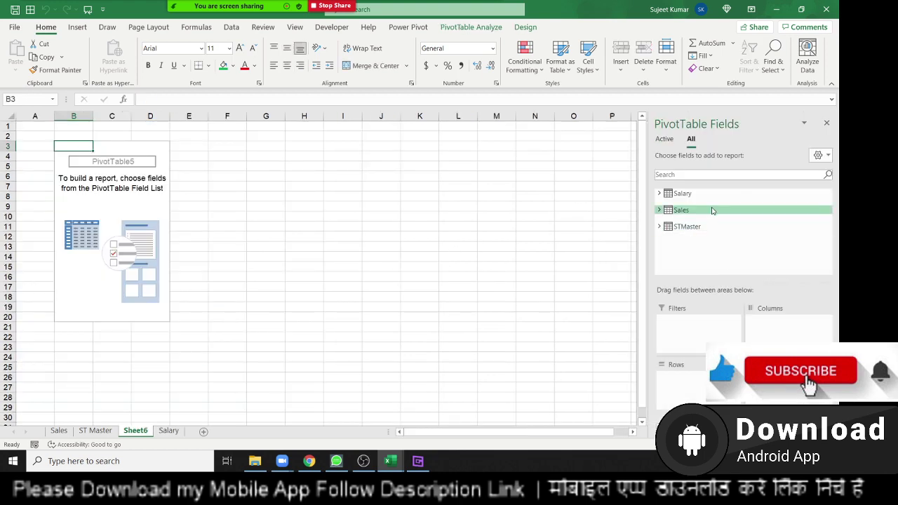
# - Expand the Salary fields and drag Emp Code into the Rows area
pyautogui.click(659, 210)
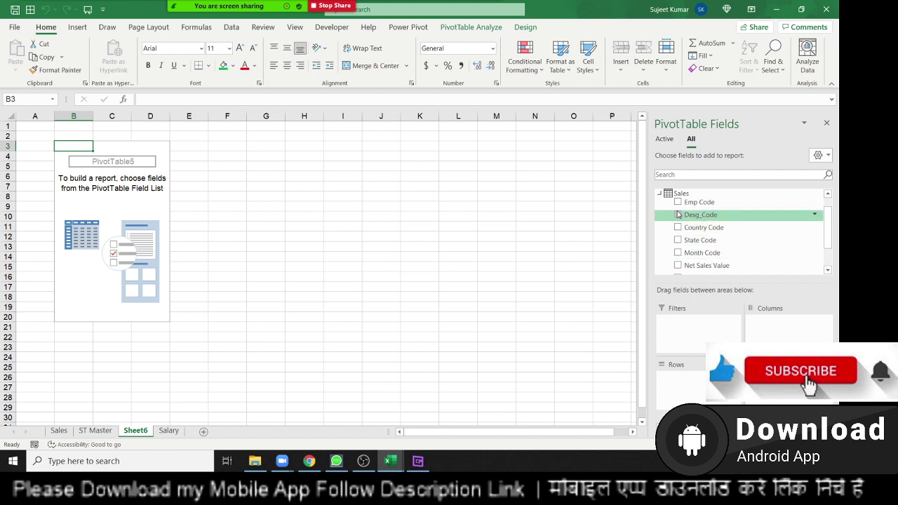
pyautogui.click(659, 193)
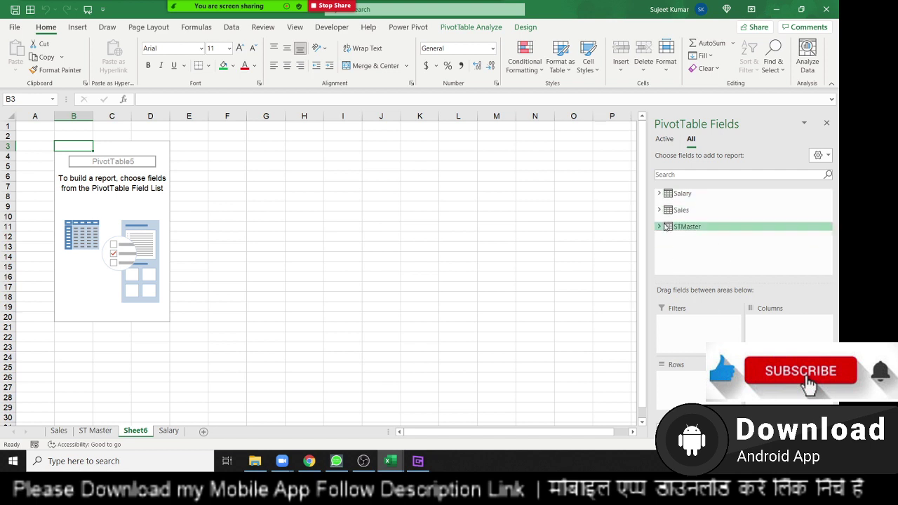
pyautogui.click(660, 227)
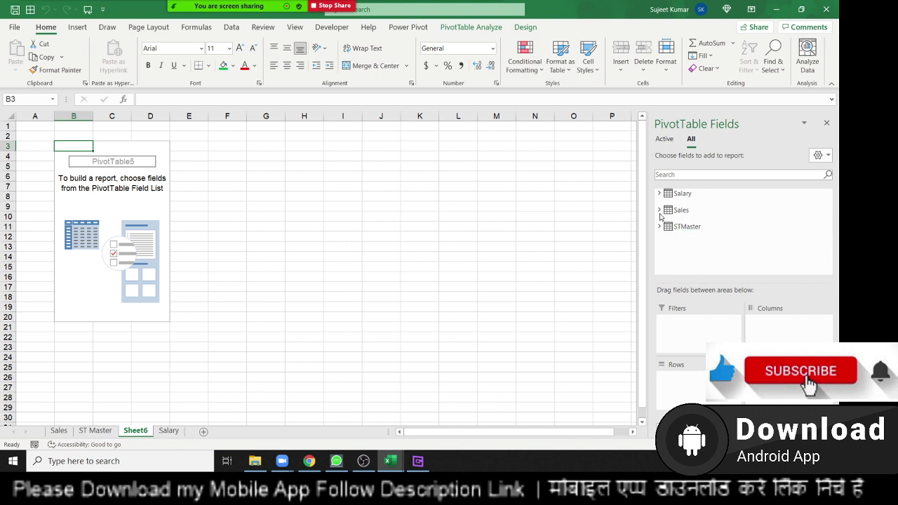
pyautogui.click(659, 210)
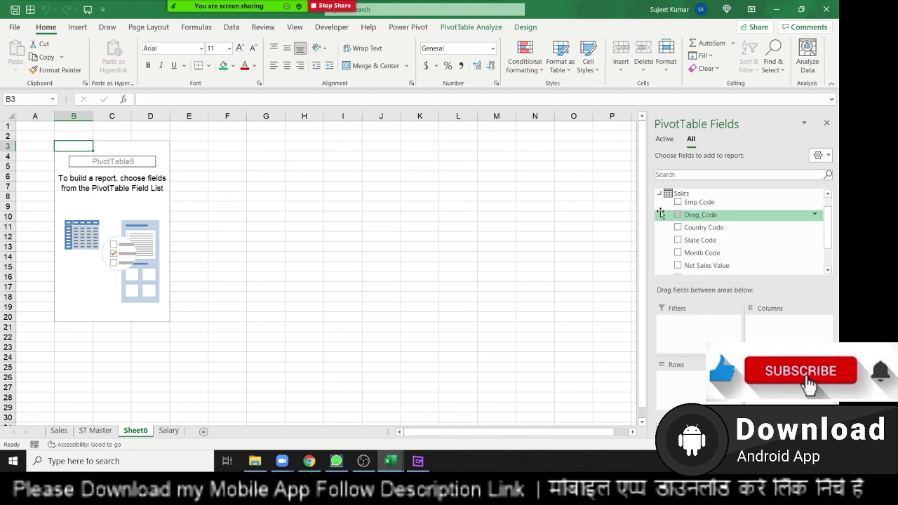
pyautogui.click(660, 194)
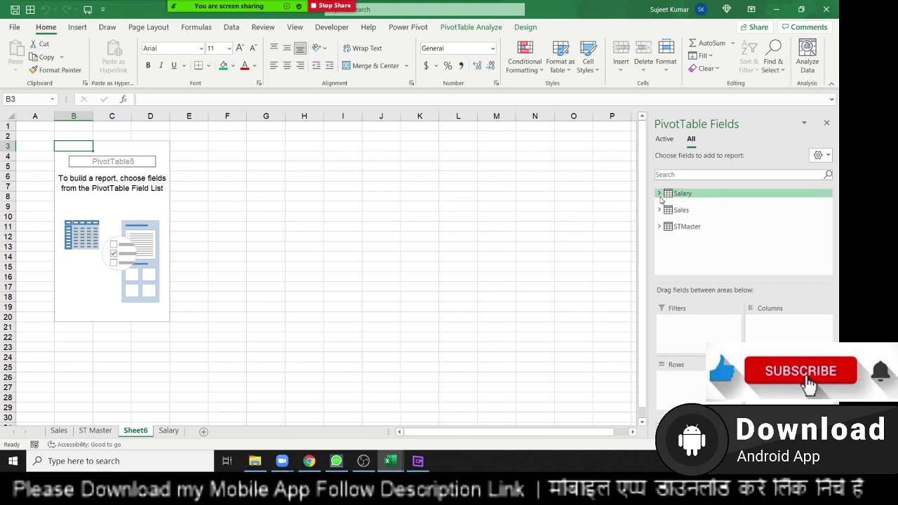
pyautogui.click(660, 195)
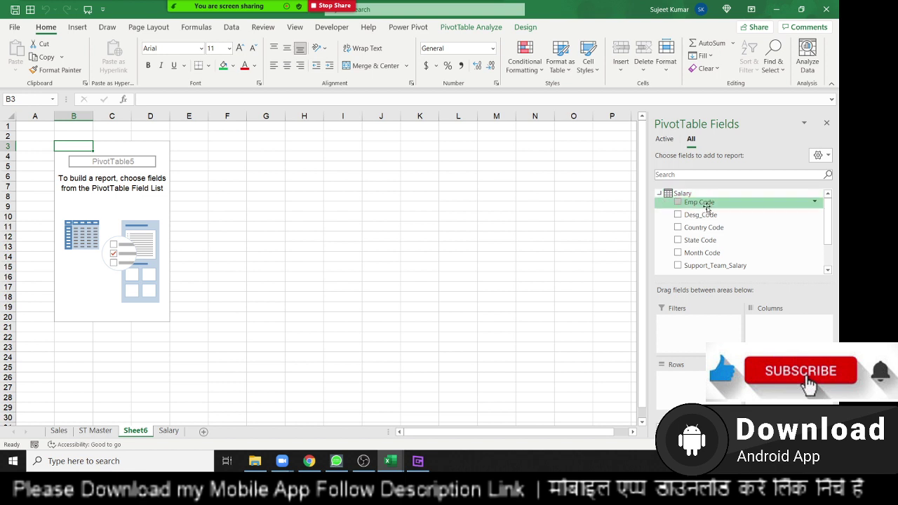
pyautogui.moveTo(698, 202)
pyautogui.mouseDown()
pyautogui.moveTo(711, 335)
pyautogui.moveTo(687, 379)
pyautogui.mouseUp()
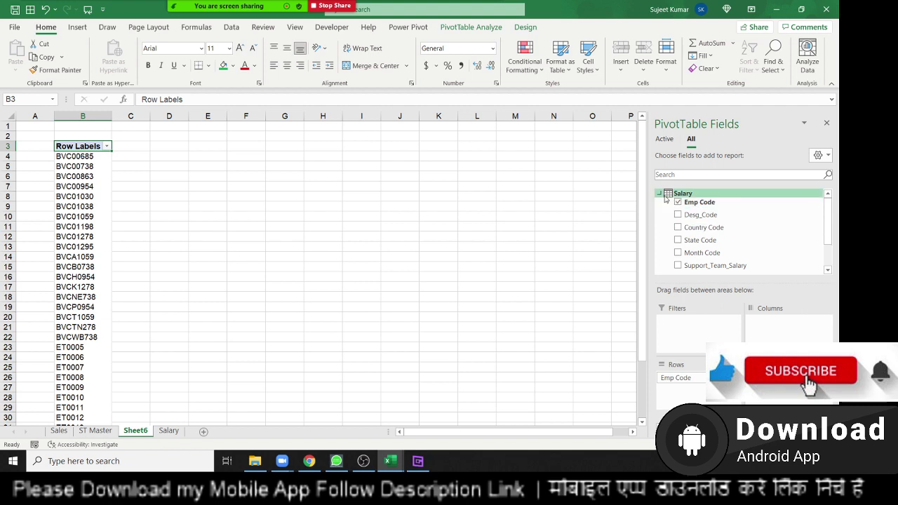
# - Browse the Salary and Sales field lists, leaving the Sales fields expanded
pyautogui.click(659, 194)
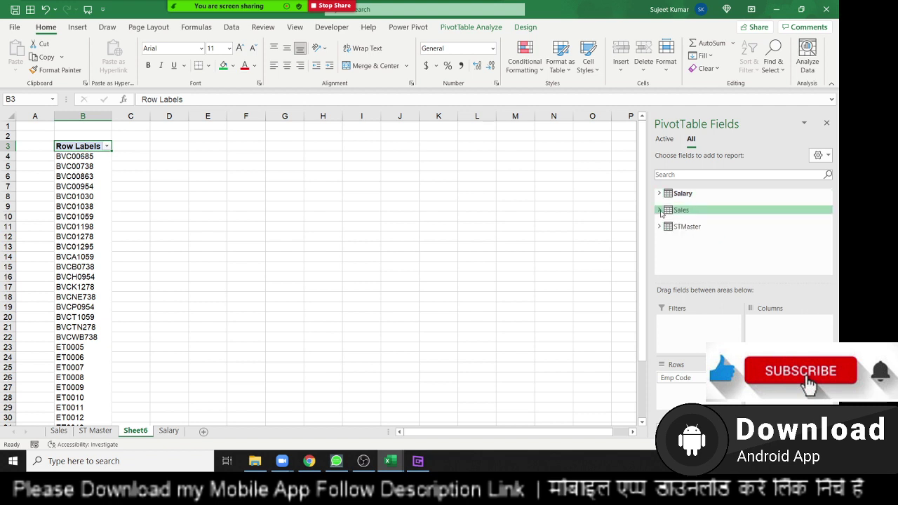
pyautogui.click(660, 210)
pyautogui.click(659, 195)
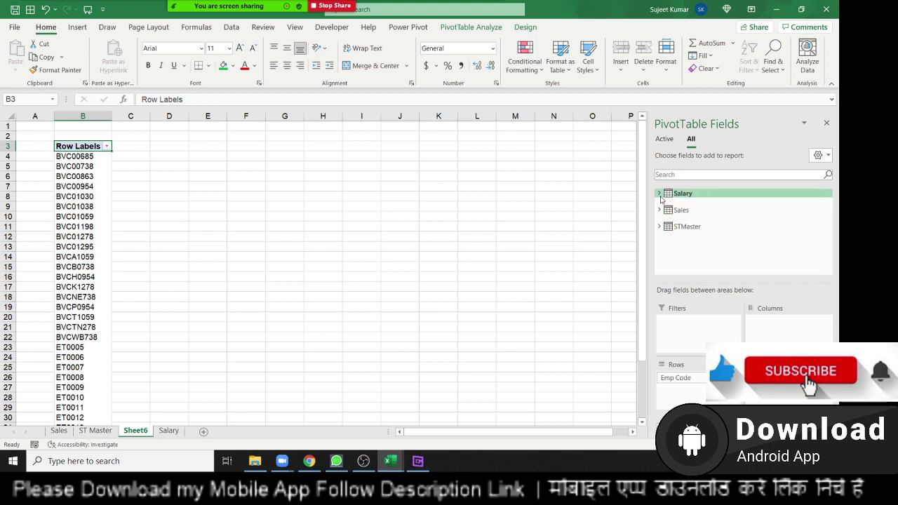
pyautogui.click(660, 194)
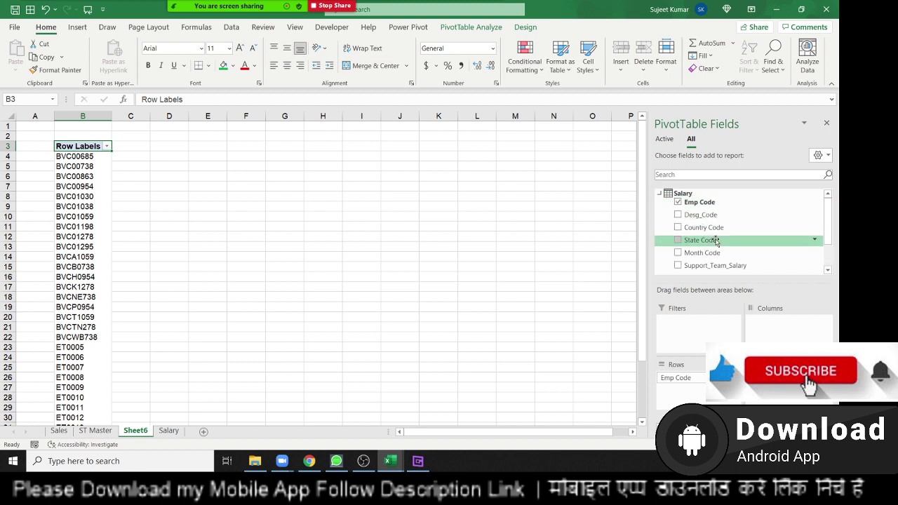
pyautogui.scroll(-3, 716, 240)
pyautogui.scroll(2, 714, 244)
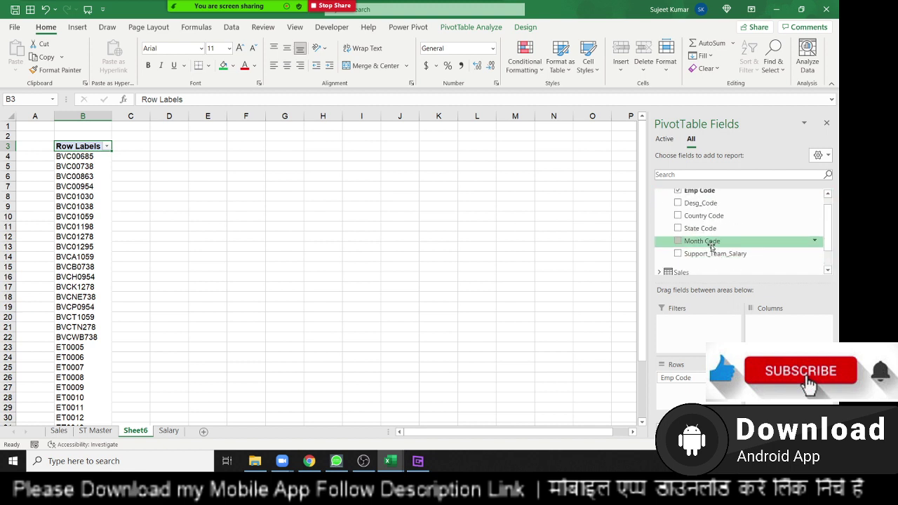
pyautogui.scroll(1, 711, 247)
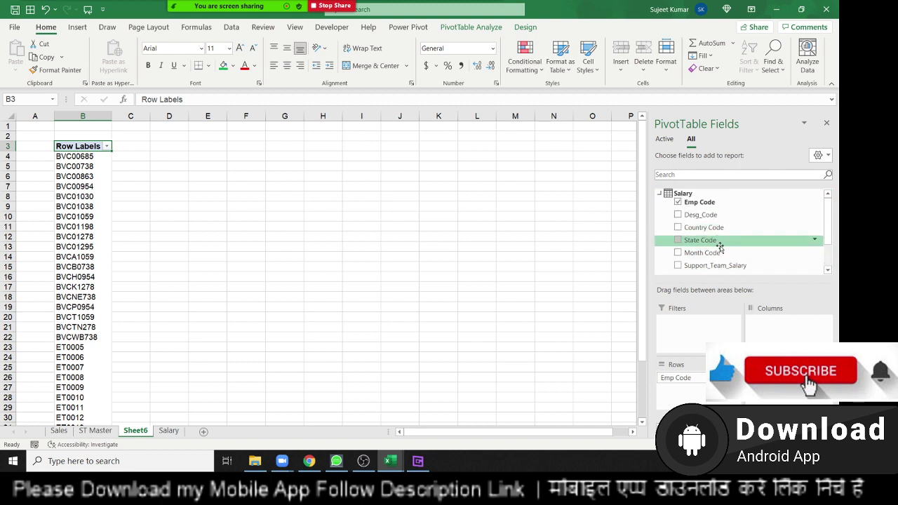
pyautogui.scroll(-2, 721, 253)
pyautogui.scroll(2, 720, 253)
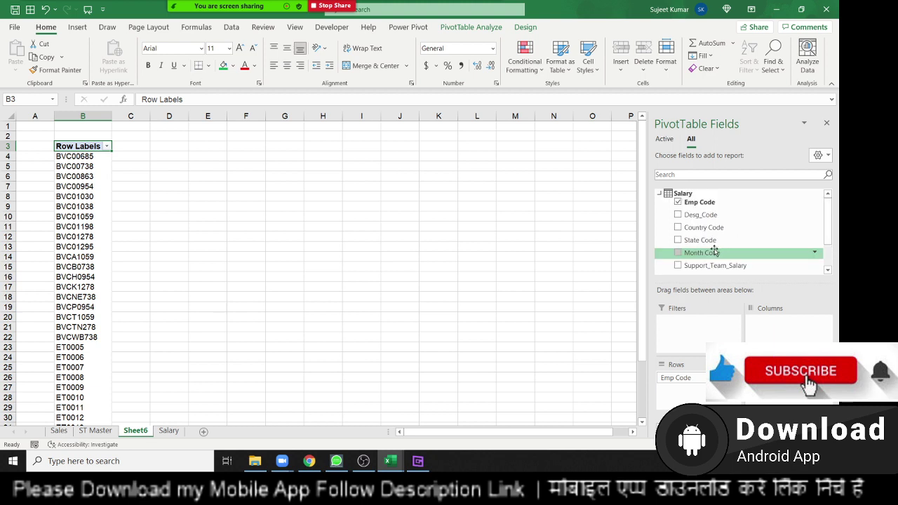
pyautogui.click(660, 193)
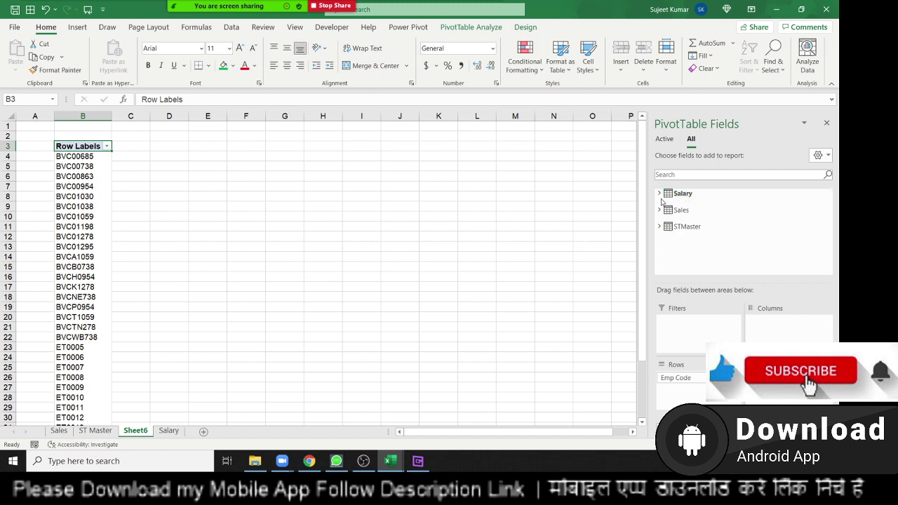
pyautogui.click(660, 210)
pyautogui.scroll(-2, 708, 246)
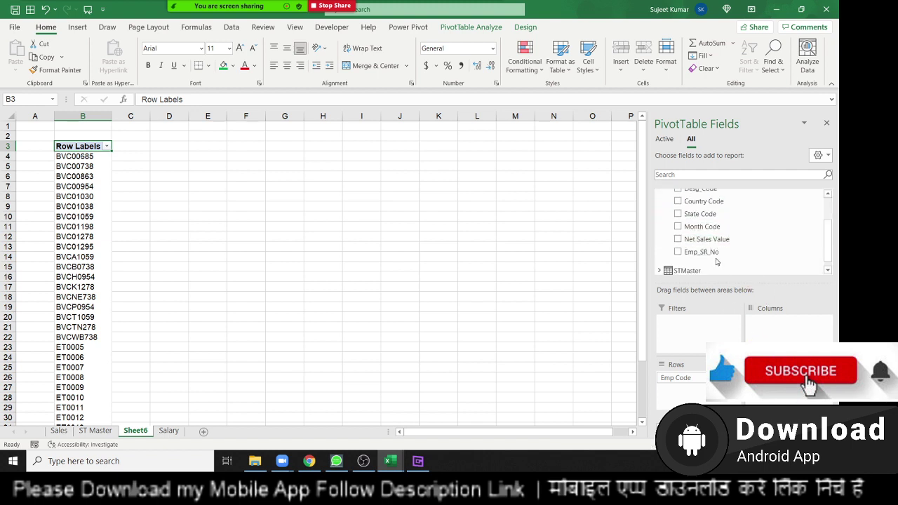
# - Add summed Net Sales Value from the Sales table, then expand the Salary table's fields
pyautogui.click(706, 239)
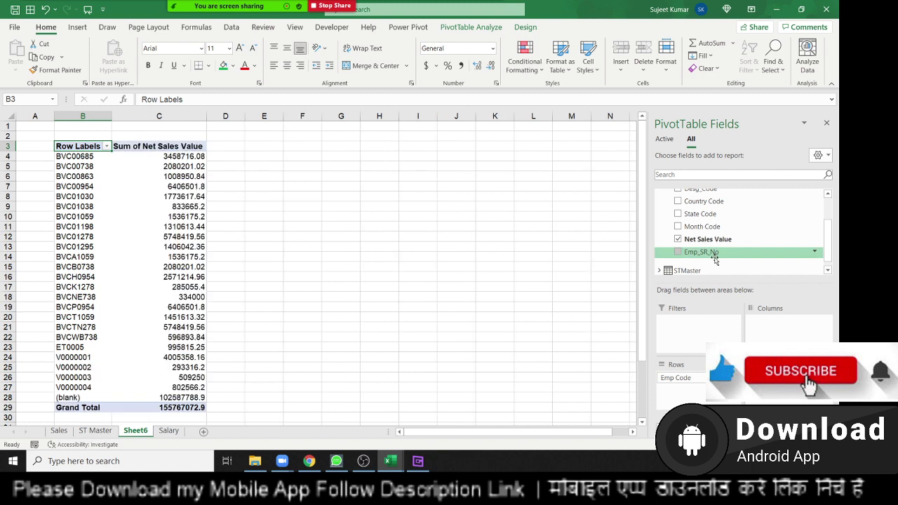
pyautogui.scroll(3, 714, 260)
pyautogui.scroll(2, 663, 225)
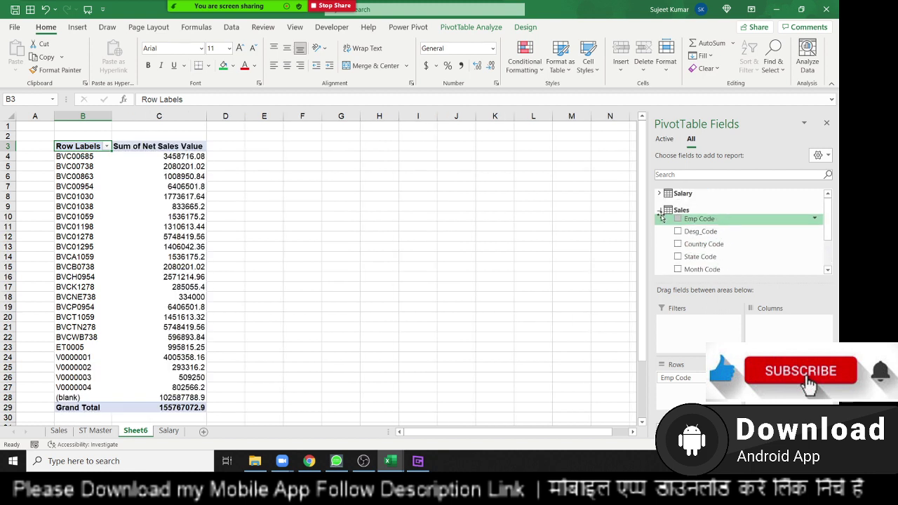
pyautogui.click(661, 210)
pyautogui.click(659, 193)
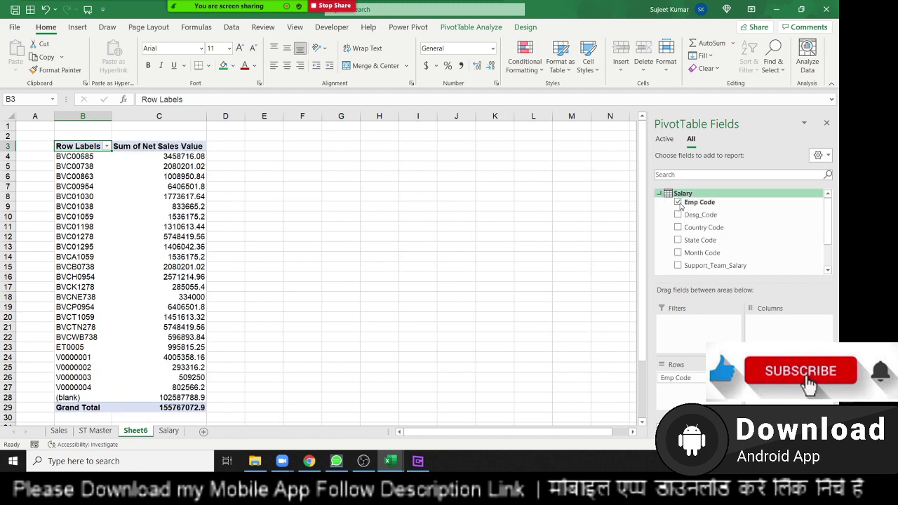
pyautogui.scroll(-1, 730, 257)
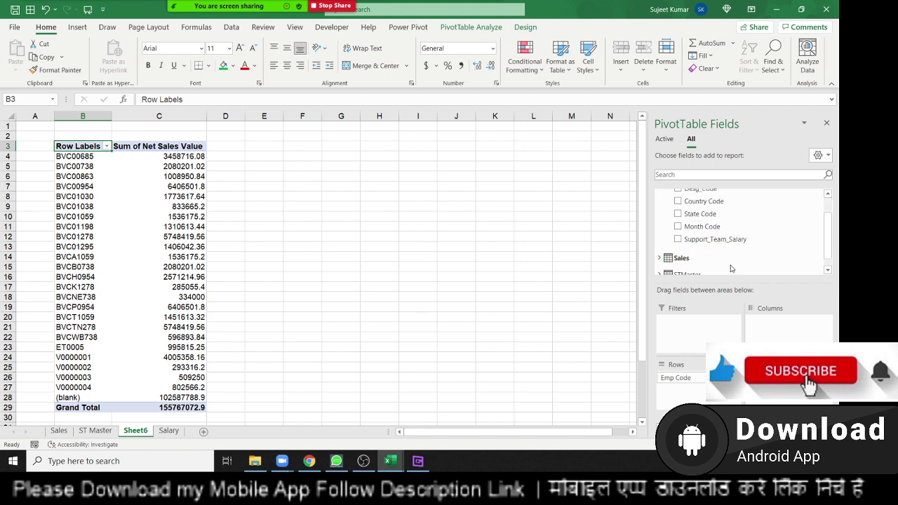
pyautogui.scroll(-1, 723, 242)
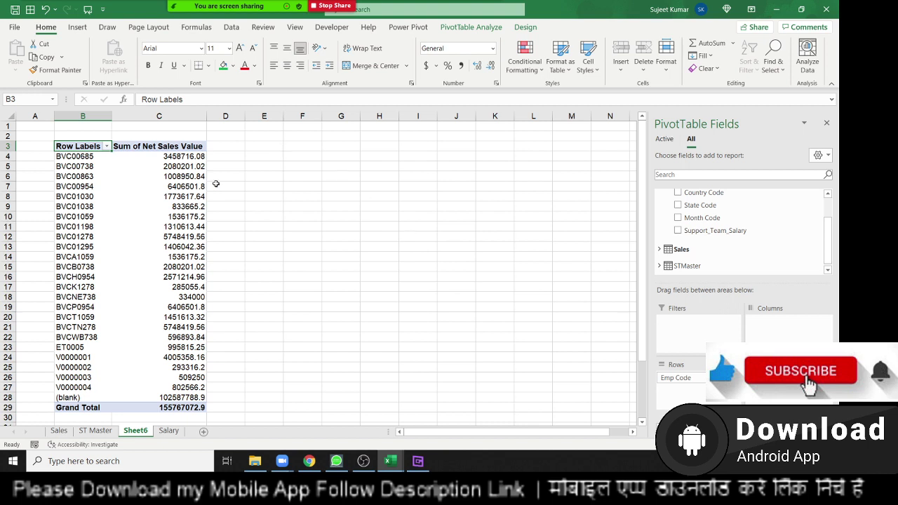
# - Check BVC00685's Net Sales Value and Support_Team_Salary totals, then select the Emp Code row labels
pyautogui.click(181, 158)
pyautogui.click(317, 156)
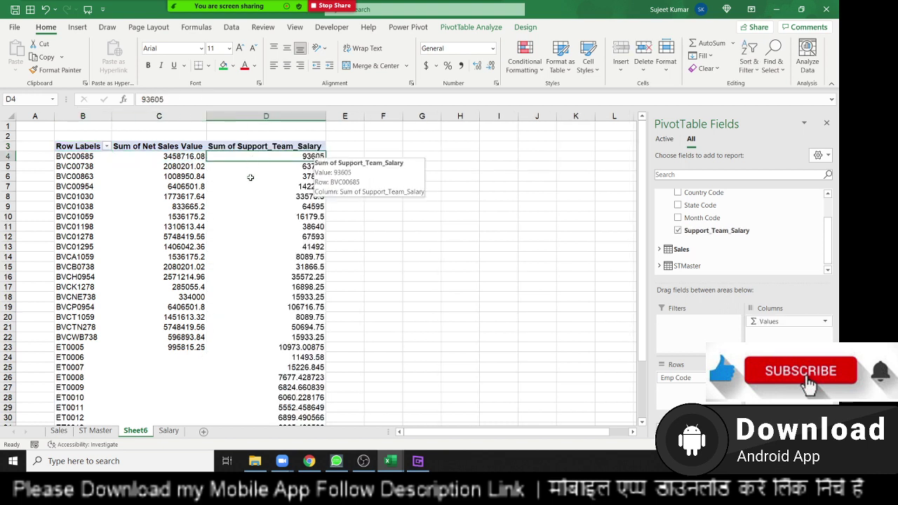
pyautogui.scroll(-5, 267, 212)
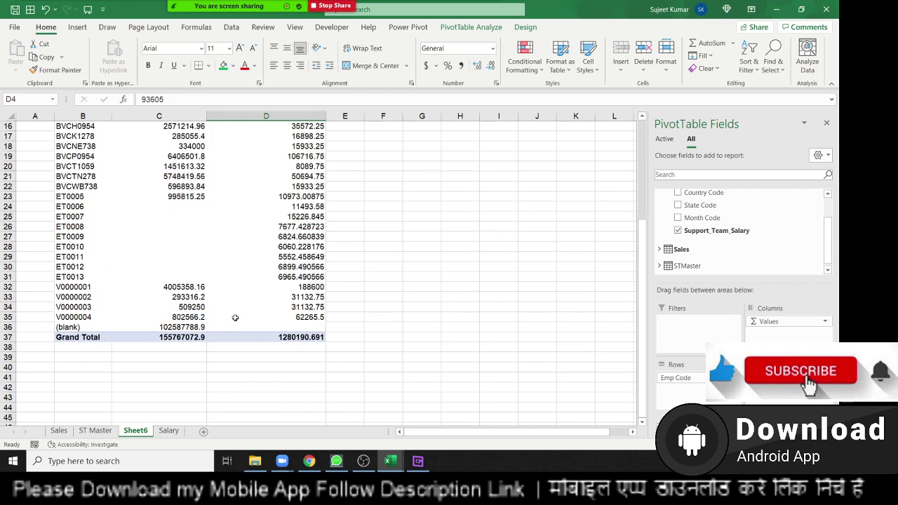
pyautogui.scroll(5, 235, 318)
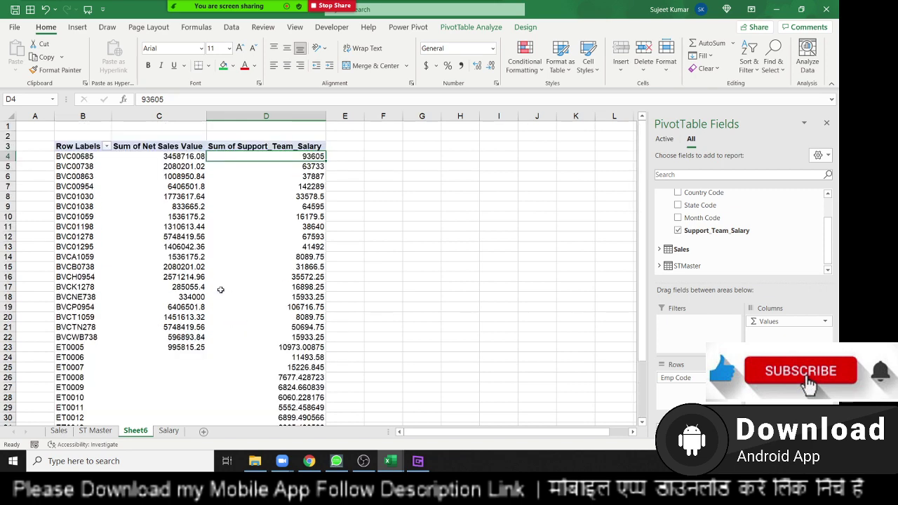
pyautogui.click(79, 162)
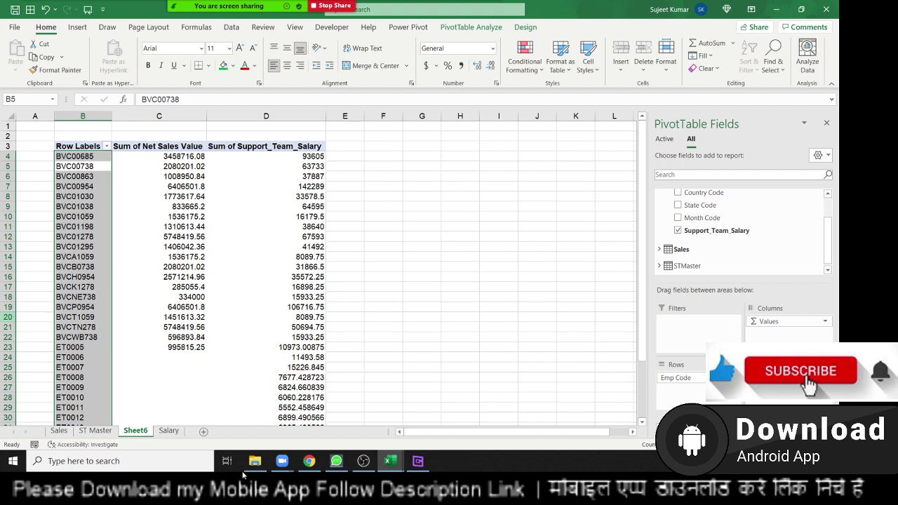
# - Insert a new sheet after Sheet6 and rename it from Sheet7 to EMPMaster
pyautogui.click(202, 431)
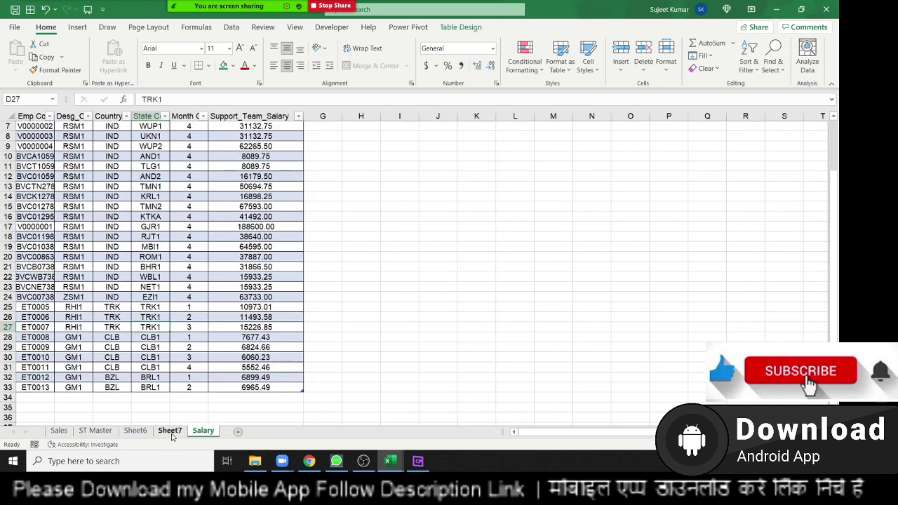
pyautogui.click(170, 431)
pyautogui.doubleClick(171, 431)
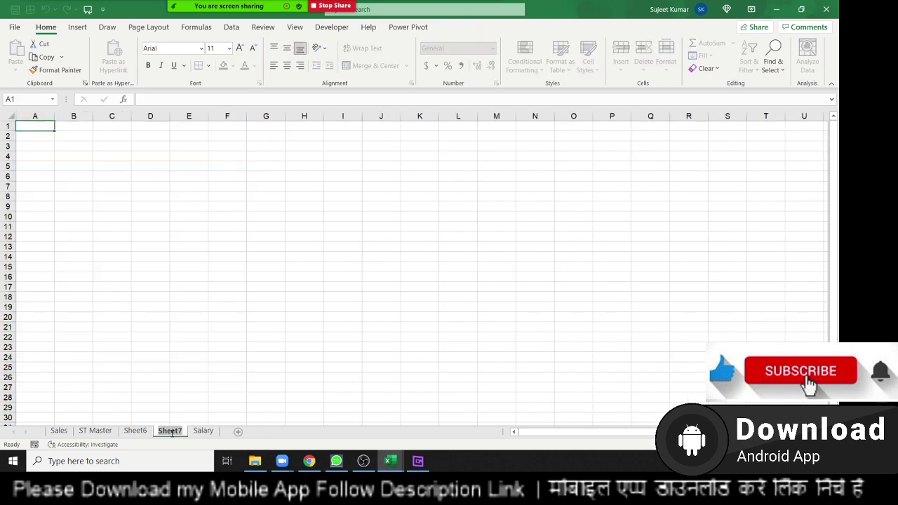
pyautogui.write('EMP')
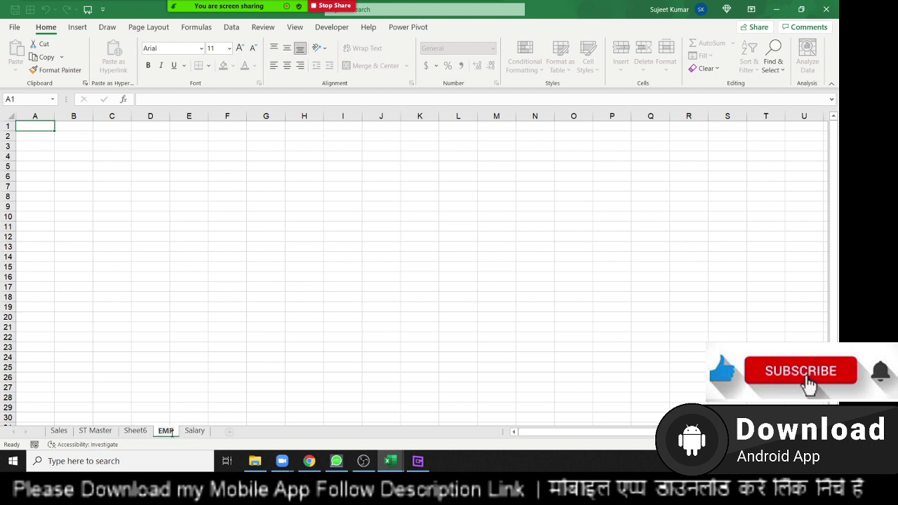
pyautogui.write('Maste')
pyautogui.write('r')
pyautogui.press('Return')
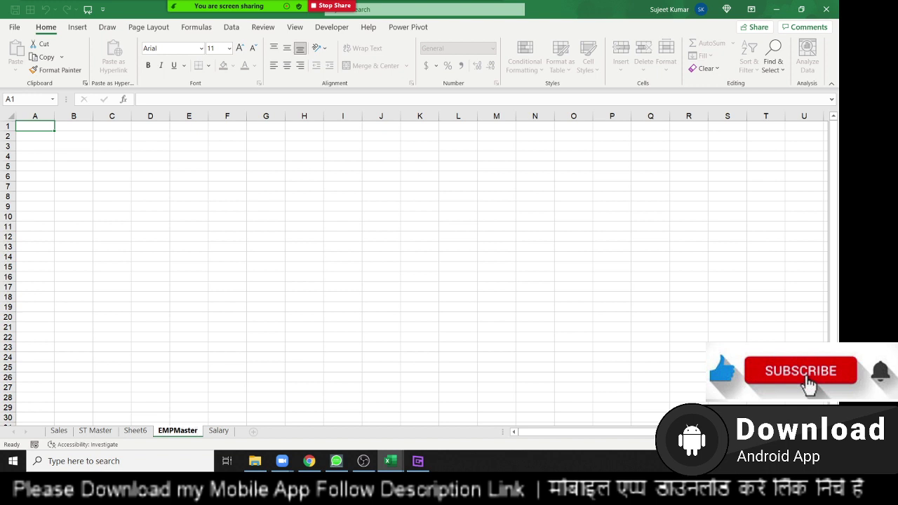
# - On DATA_BASE's employee master sheet, highlight duplicate values in the Emp Code column
pyautogui.click(394, 461)
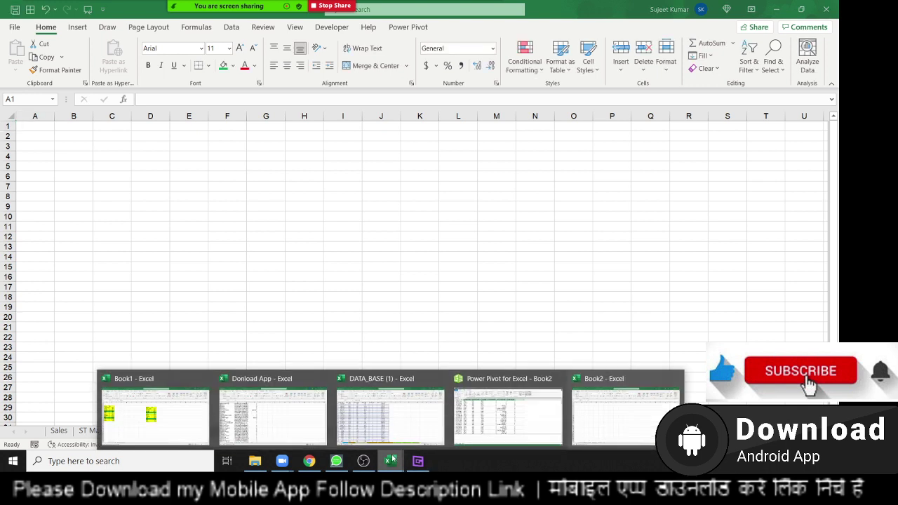
pyautogui.click(377, 421)
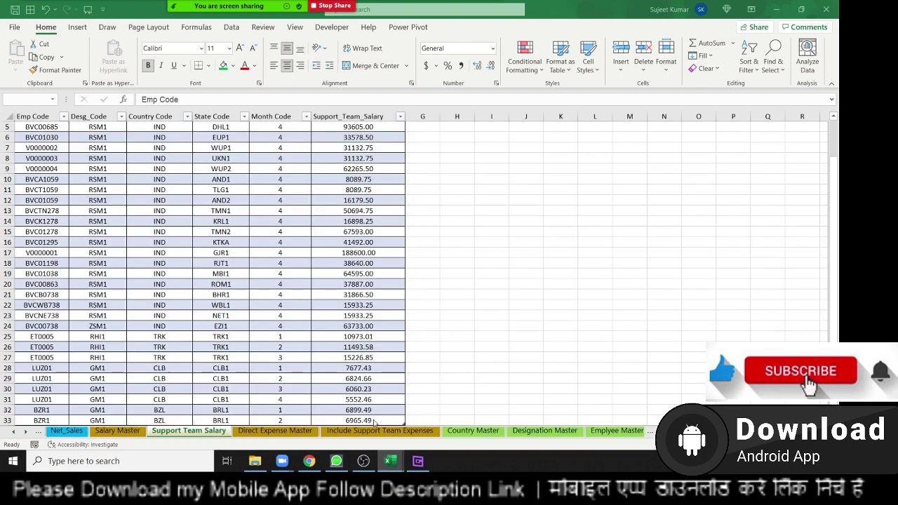
pyautogui.hotkey('ctrl', 'a')
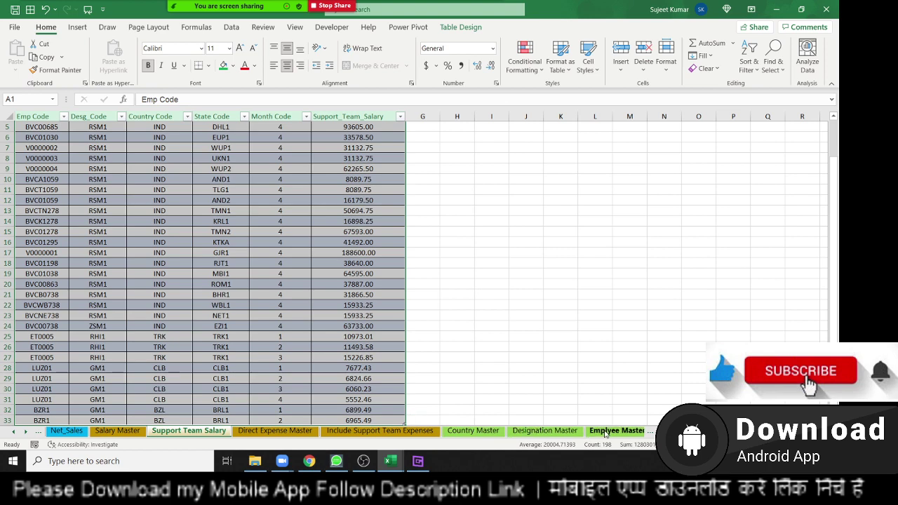
pyautogui.scroll(-1, 606, 433)
pyautogui.click(581, 431)
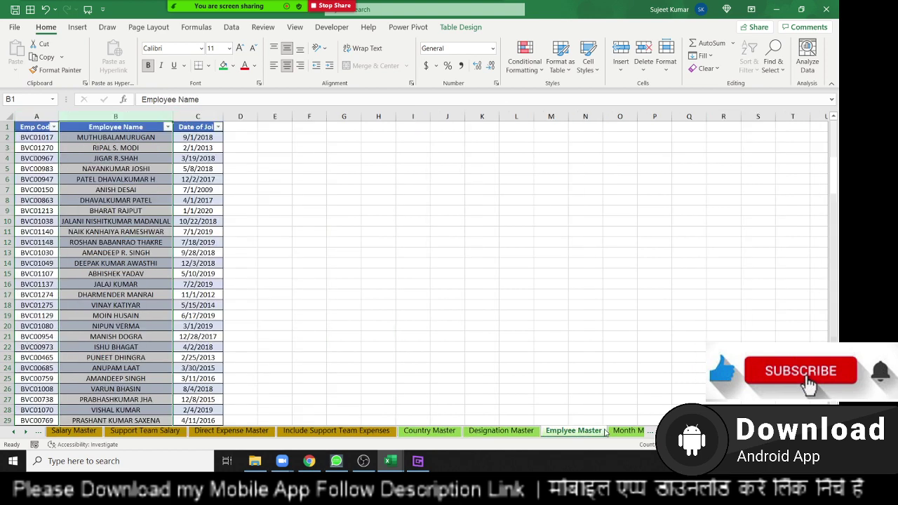
pyautogui.click(63, 148)
pyautogui.click(31, 148)
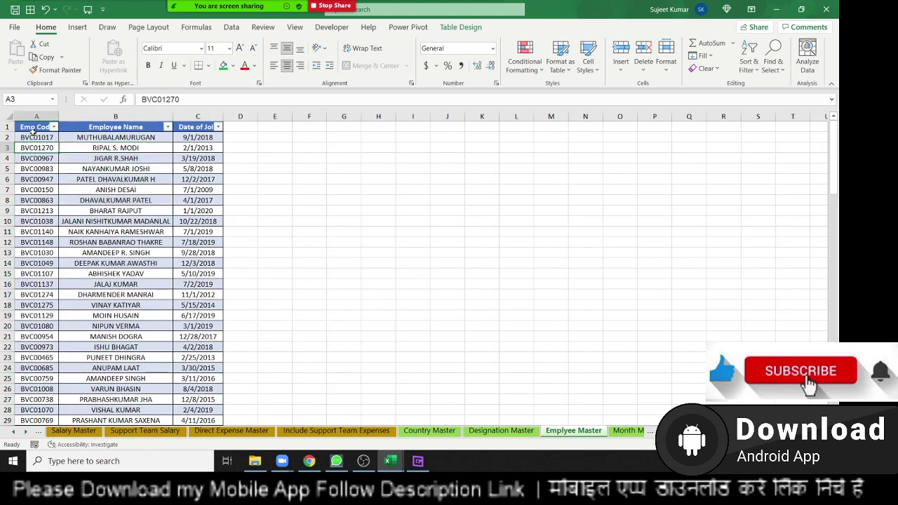
pyautogui.click(32, 126)
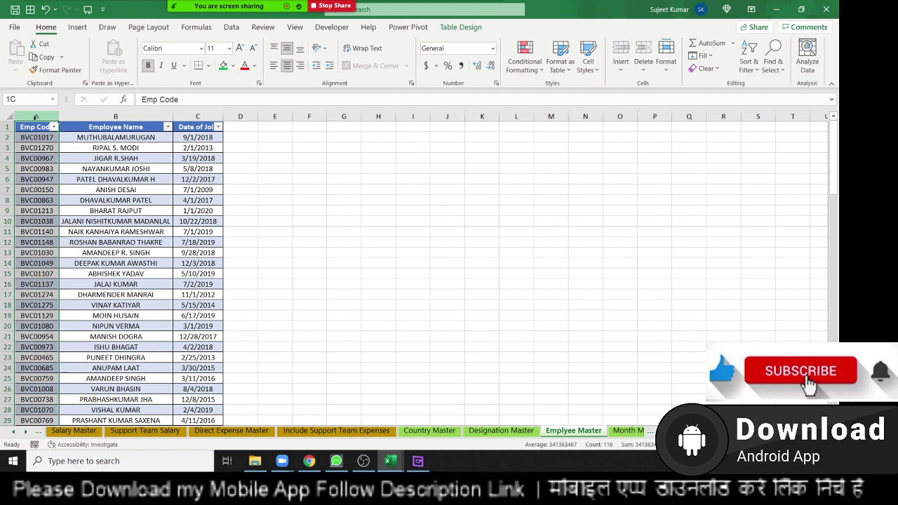
pyautogui.click(525, 60)
pyautogui.moveTo(555, 94)
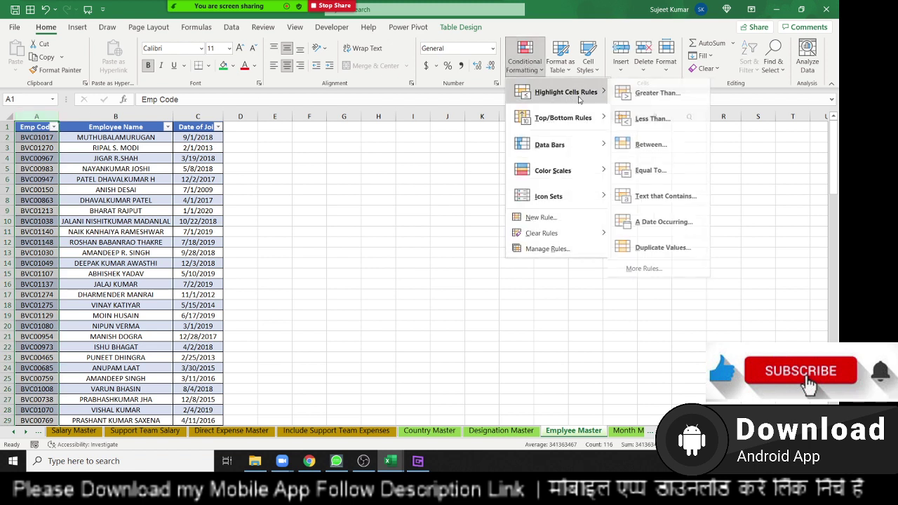
pyautogui.click(690, 254)
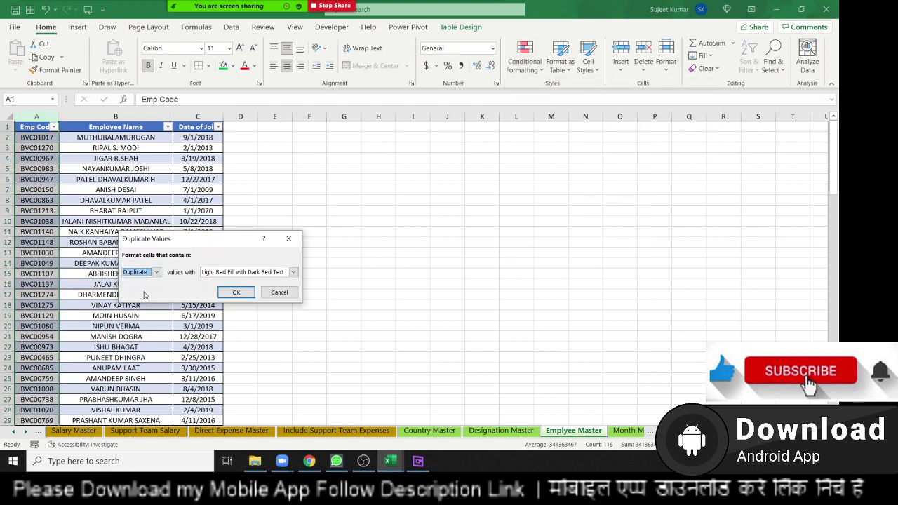
pyautogui.click(235, 292)
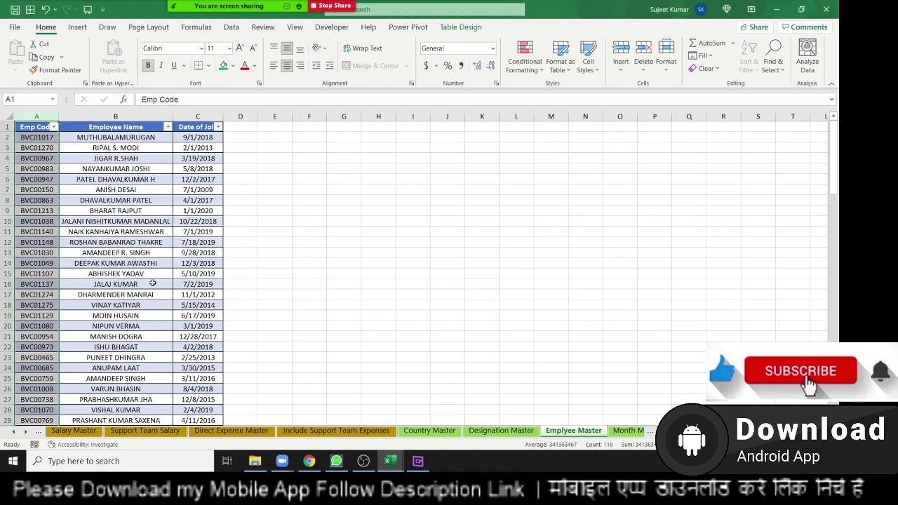
# - Select the employee table A1:C116 and copy it
pyautogui.scroll(-5, 152, 283)
pyautogui.scroll(-5, 151, 294)
pyautogui.scroll(-5, 159, 271)
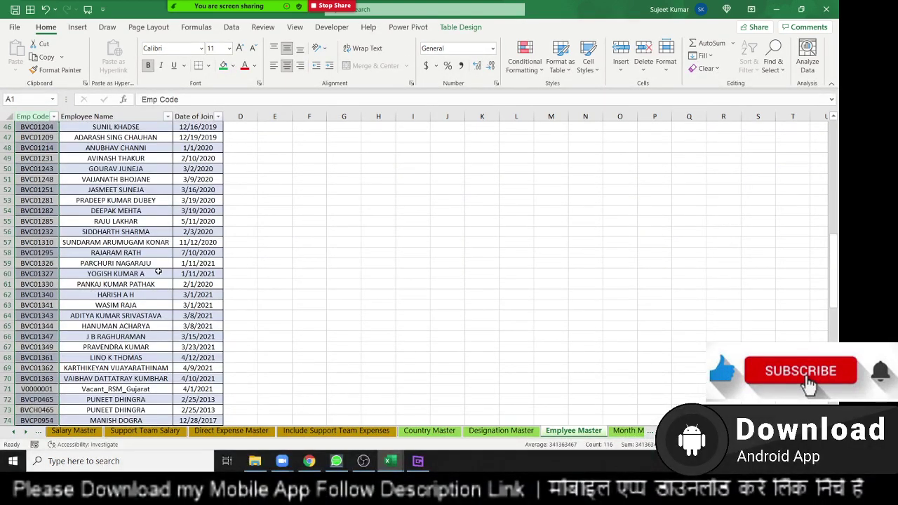
pyautogui.scroll(-9, 159, 273)
pyautogui.click(124, 284)
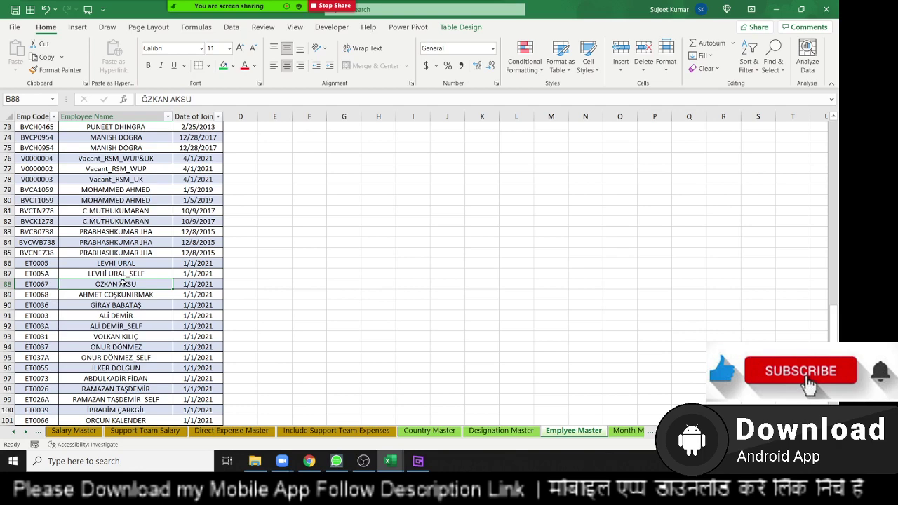
pyautogui.hotkey('ctrl', 'Down')
pyautogui.press('Down')
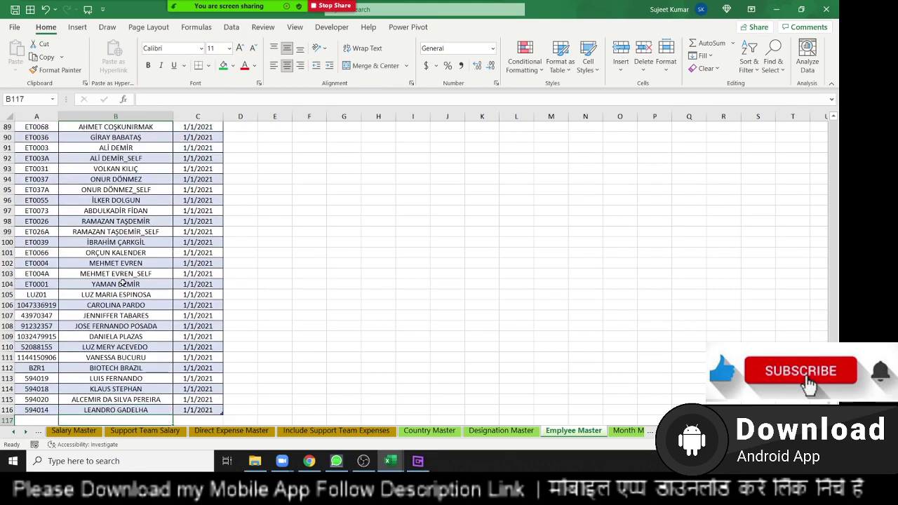
pyautogui.press('Up')
pyautogui.hotkey('ctrl', 'Up')
pyautogui.press('Left')
pyautogui.hotkey('ctrl', 'shift', 'Right')
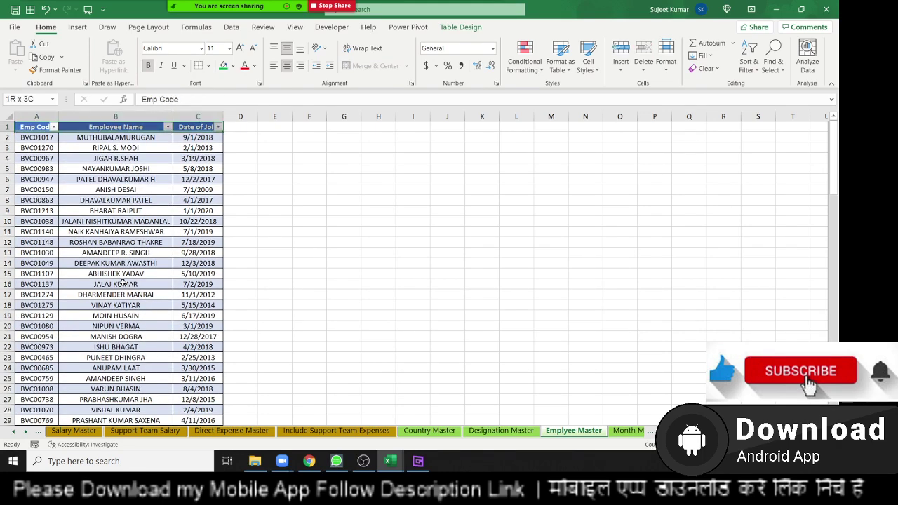
pyautogui.hotkey('ctrl', 'shift', 'Down')
pyautogui.hotkey('ctrl', 'c')
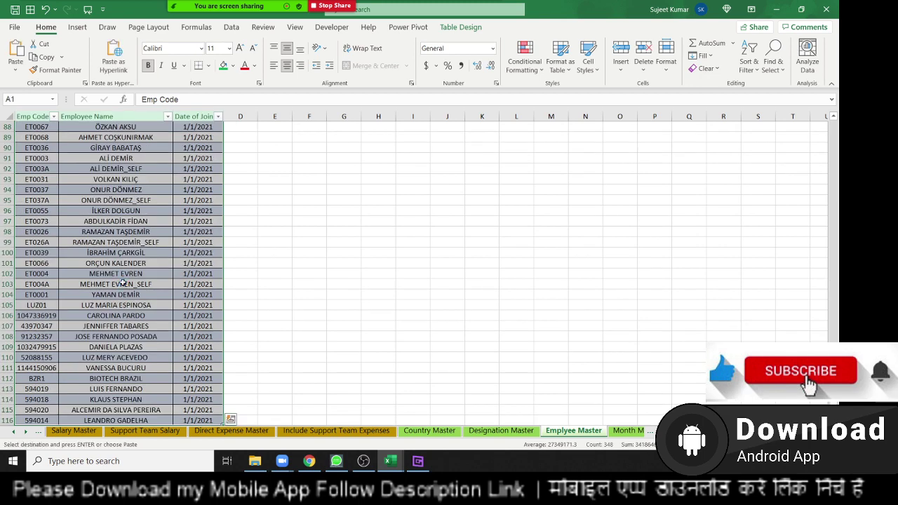
# - Reselect A1:C116 from the Emp Code header and switch back to the EMPMaster workbook
pyautogui.hotkey('ctrl', 'Home')
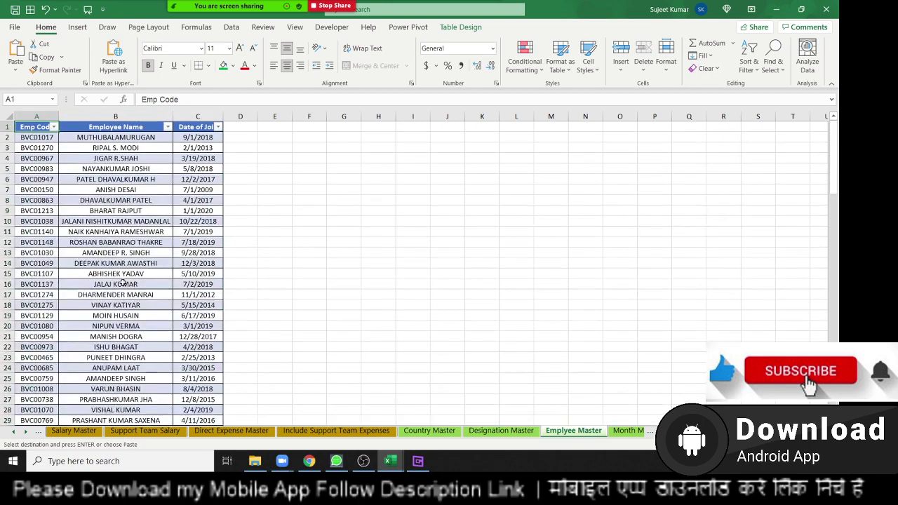
pyautogui.press('Down')
pyautogui.press('Up')
pyautogui.hotkey('ctrl', 'shift', 'Right')
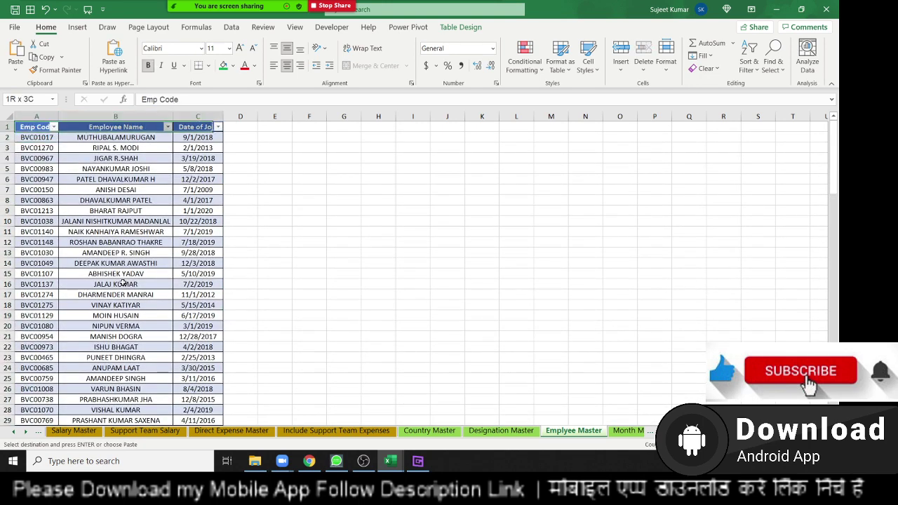
pyautogui.hotkey('ctrl', 'shift', 'Down')
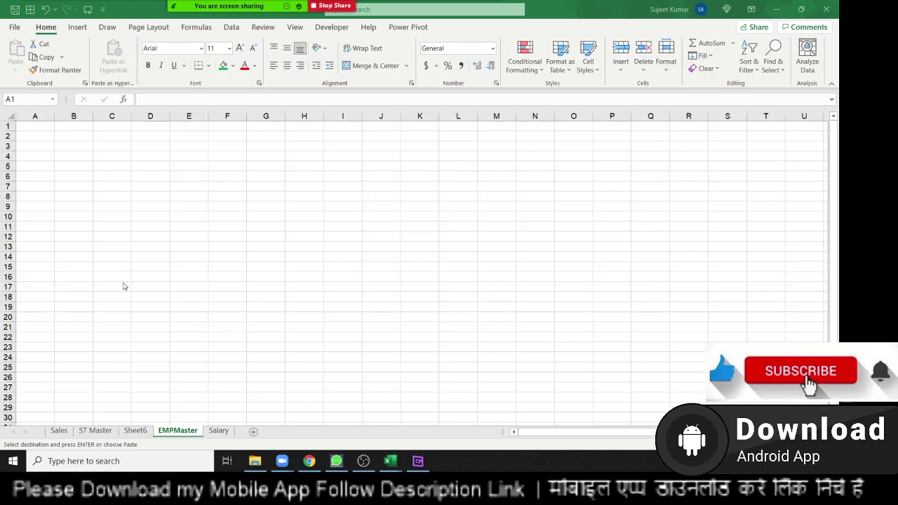
pyautogui.hotkey('alt', 'Tab')
# - Paste the employee table into EMPMaster and add it to the Power Pivot data model
pyautogui.hotkey('ctrl', 'v')
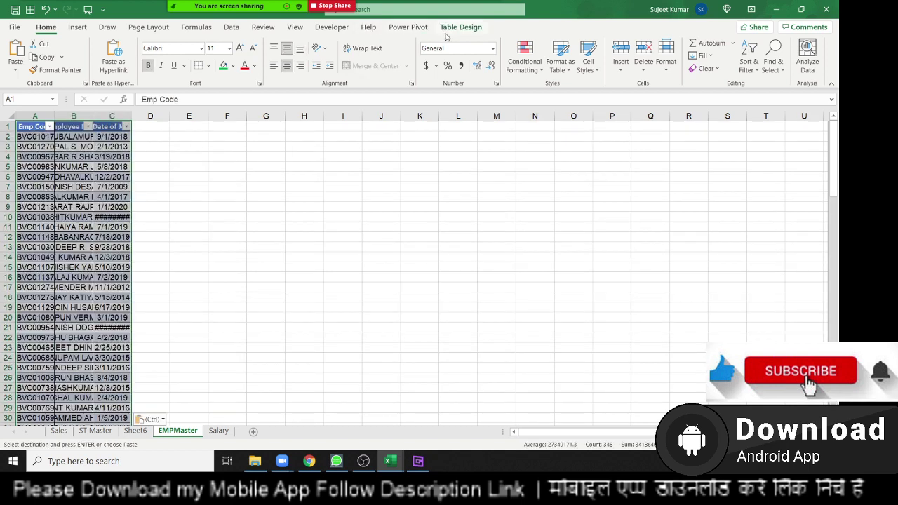
pyautogui.click(406, 31)
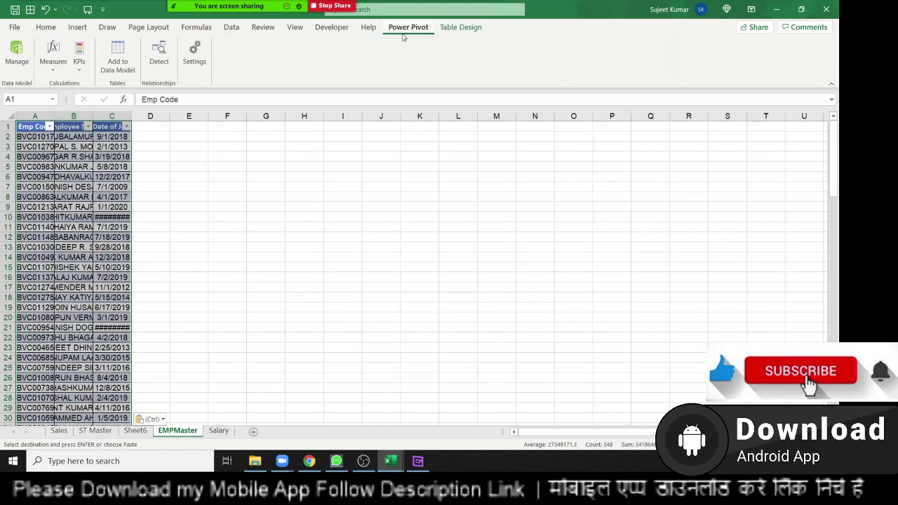
pyautogui.click(120, 56)
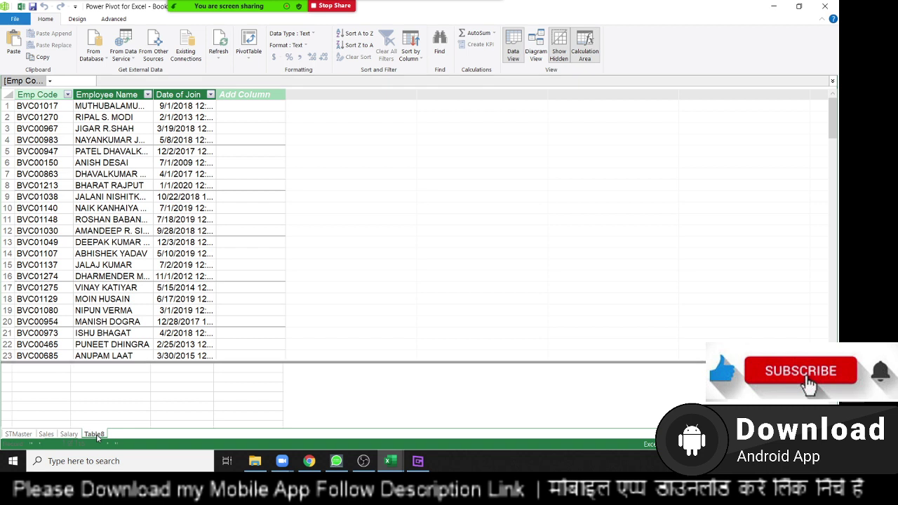
# - Rename the new Table8 model table to Emp
pyautogui.doubleClick(94, 435)
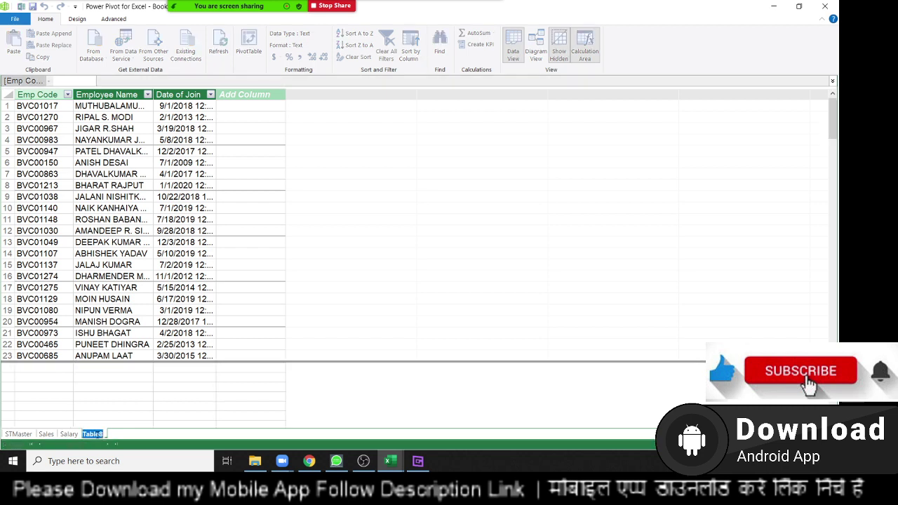
pyautogui.rightClick(97, 436)
pyautogui.click(115, 343)
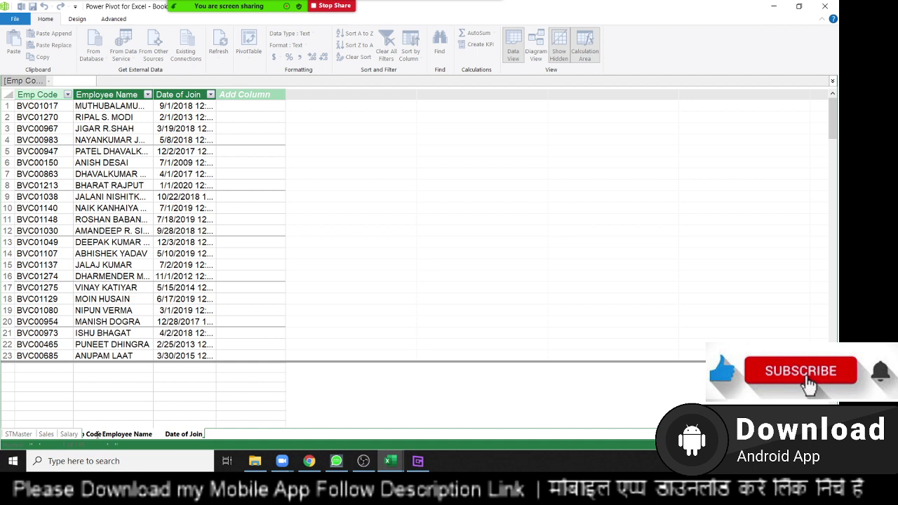
pyautogui.press('BackSpace')
pyautogui.press('BackSpace')
pyautogui.press('BackSpace')
pyautogui.press('BackSpace')
pyautogui.press('BackSpace')
pyautogui.press('BackSpace')
pyautogui.press('BackSpace')
pyautogui.press('BackSpace')
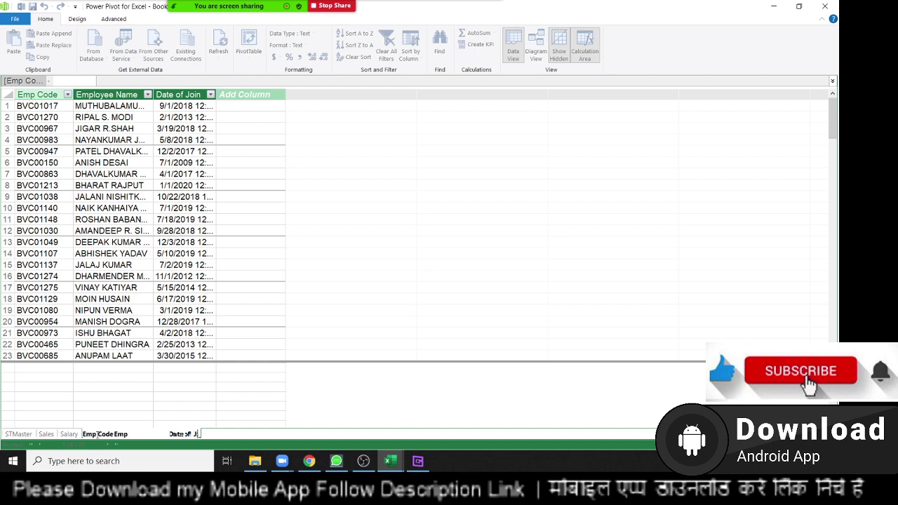
pyautogui.press('BackSpace')
pyautogui.press('BackSpace')
pyautogui.press('BackSpace')
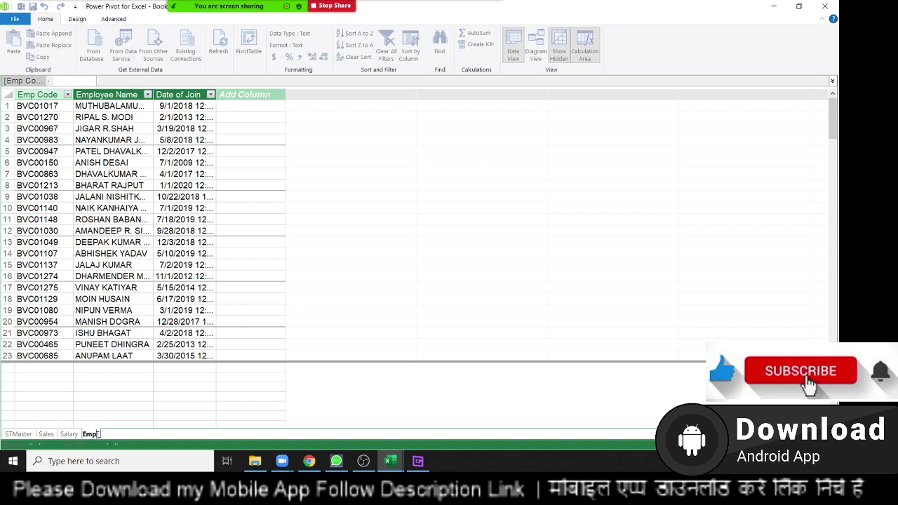
pyautogui.press('Return')
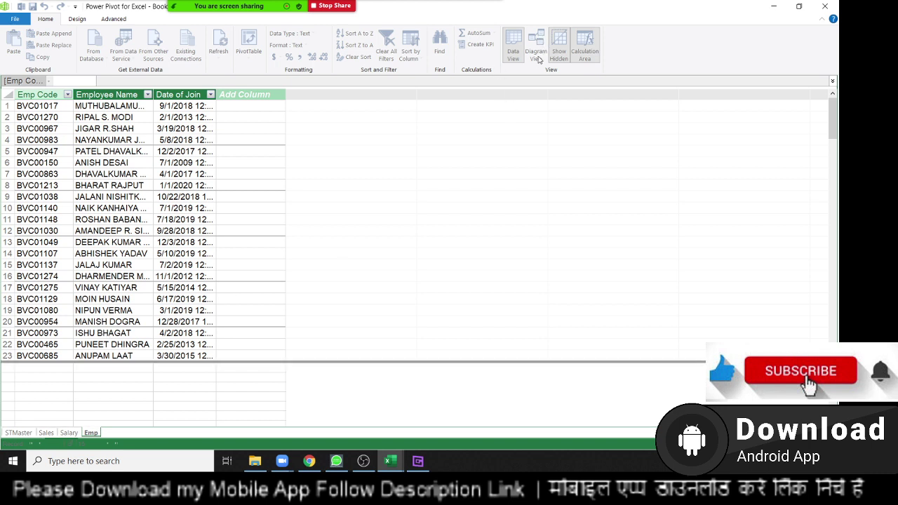
pyautogui.click(536, 56)
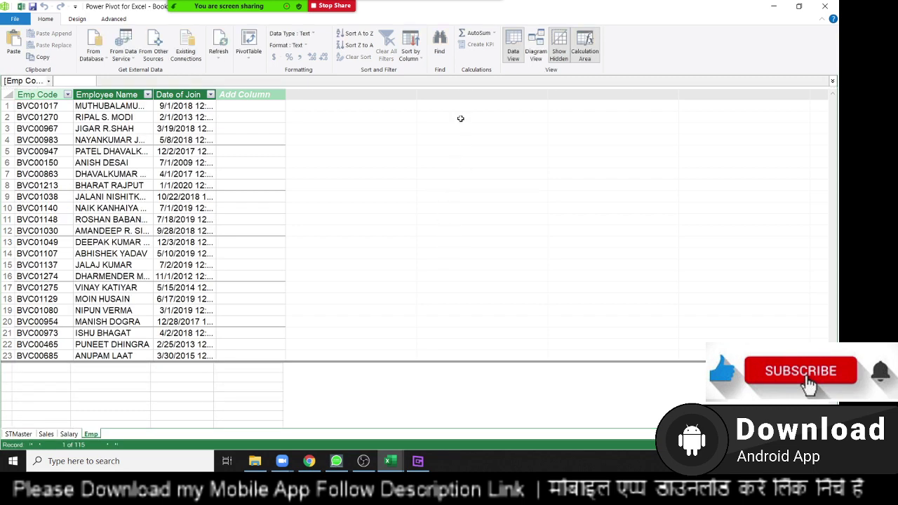
# - In Diagram View, link Emp Code from Sales and from Salary to Emp's Emp Code, then return to Data View
pyautogui.click(536, 53)
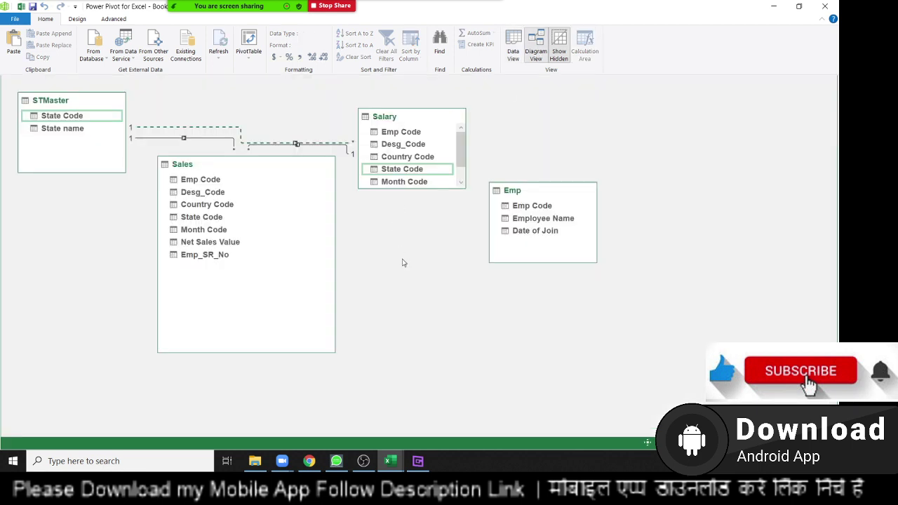
pyautogui.moveTo(266, 271)
pyautogui.moveTo(198, 184)
pyautogui.mouseDown()
pyautogui.moveTo(517, 199)
pyautogui.moveTo(523, 206)
pyautogui.mouseUp()
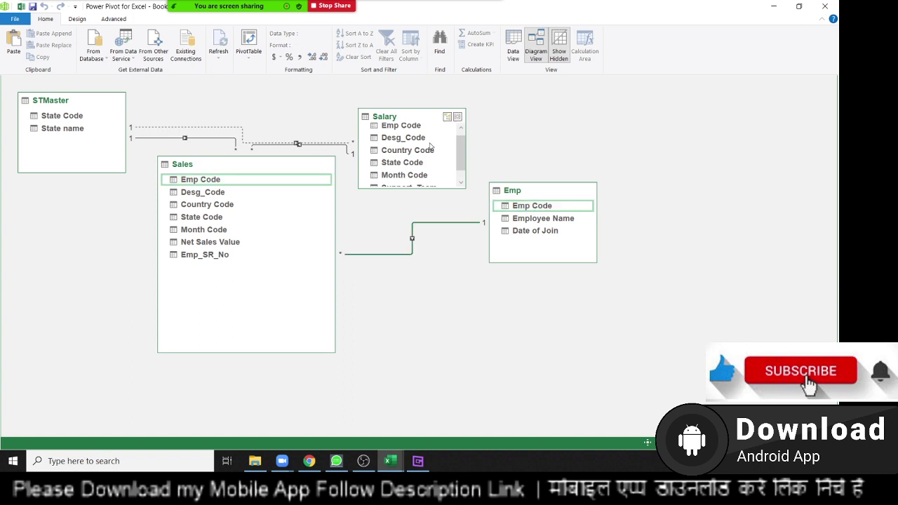
pyautogui.moveTo(411, 131)
pyautogui.mouseDown()
pyautogui.moveTo(513, 157)
pyautogui.moveTo(539, 207)
pyautogui.mouseUp()
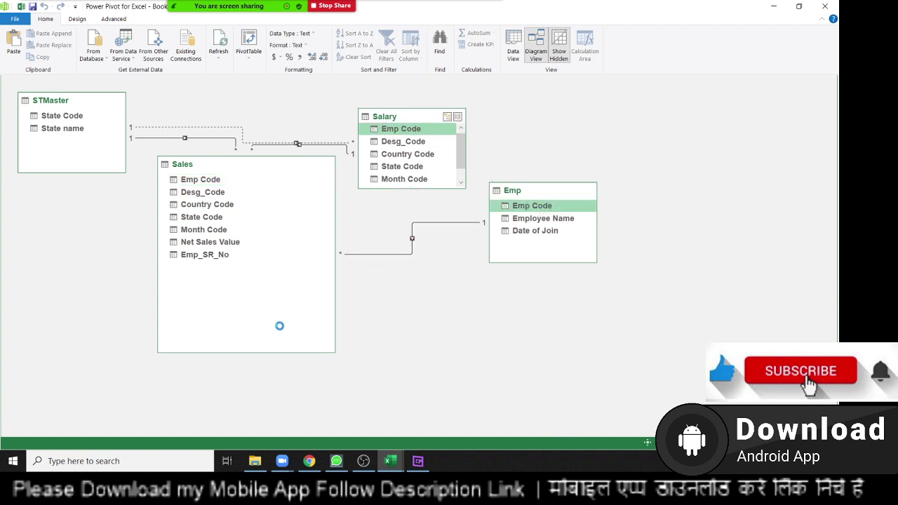
pyautogui.click(514, 55)
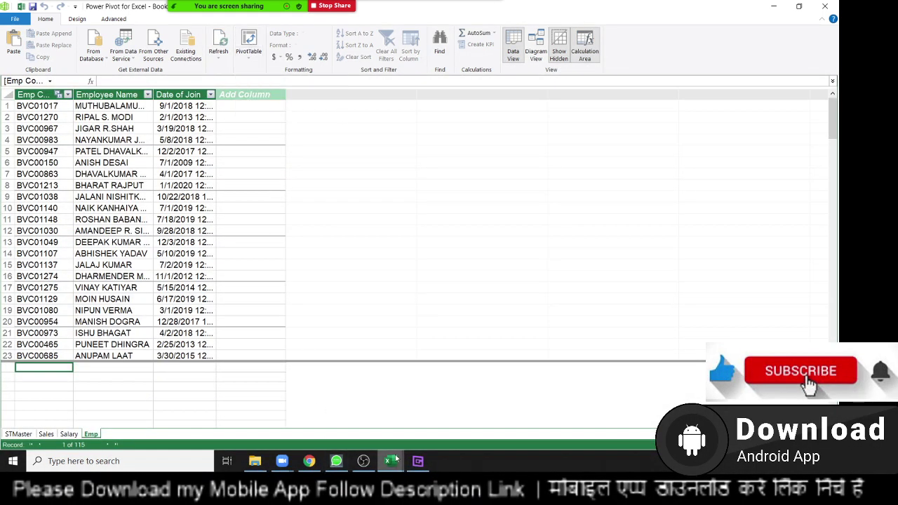
pyautogui.moveTo(390, 461)
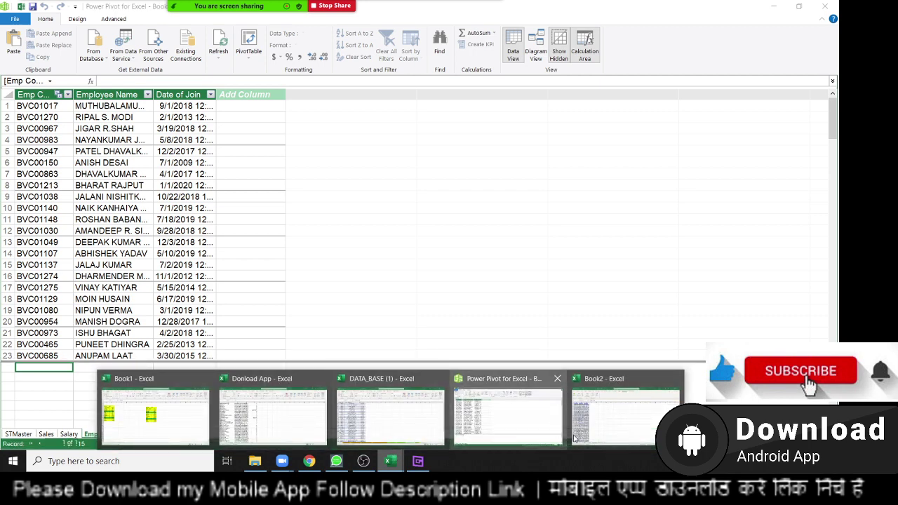
# - Refresh the PivotTable on Book2's Sheet6 from the data model
pyautogui.click(593, 437)
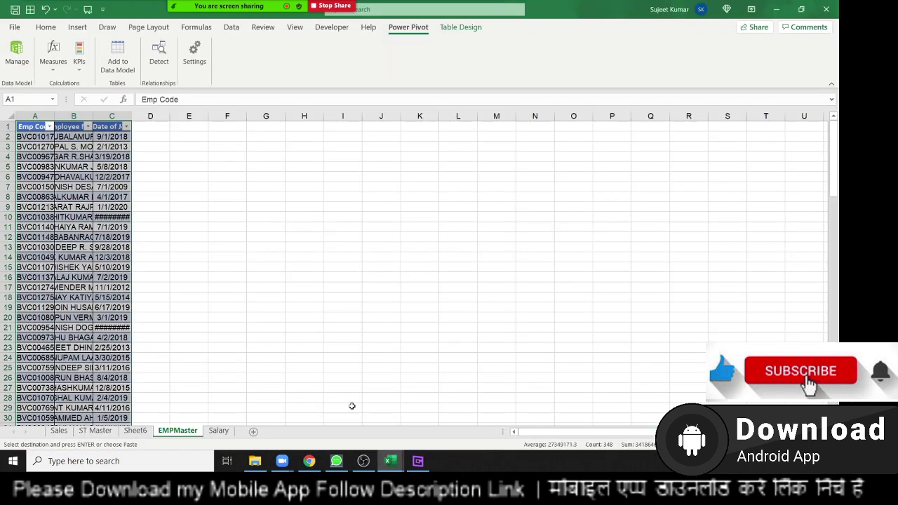
pyautogui.click(144, 434)
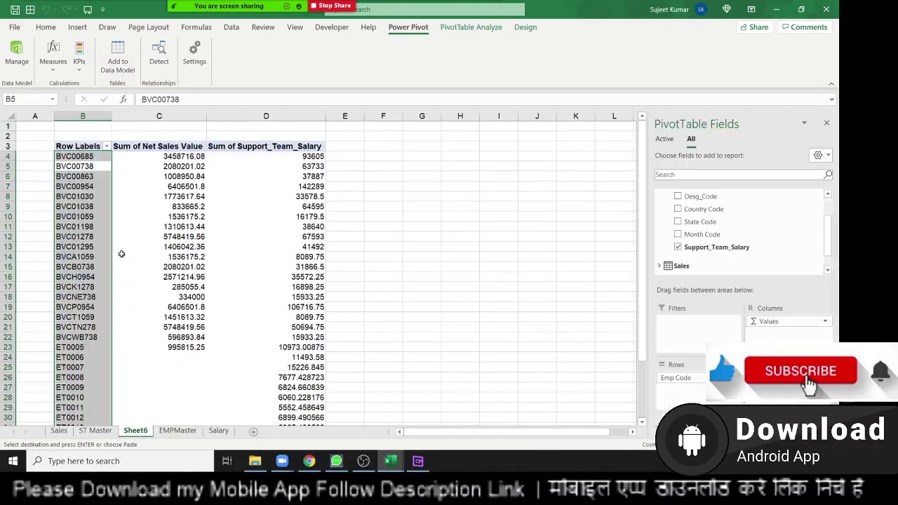
pyautogui.rightClick(152, 226)
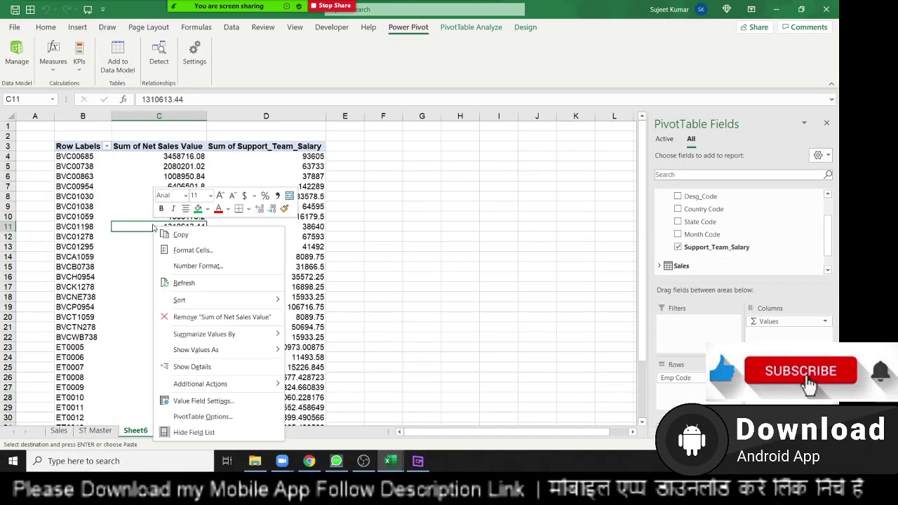
pyautogui.click(179, 284)
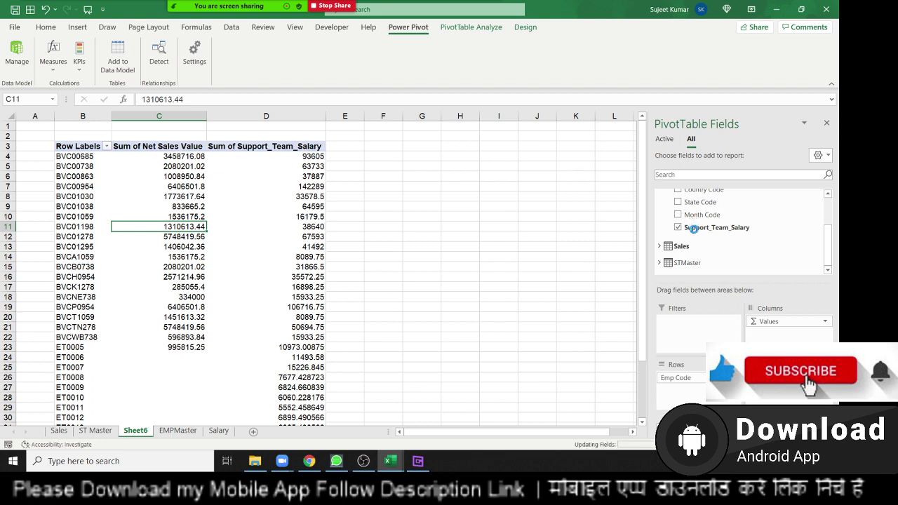
# - Replace Emp Code in the pivot rows with Emp's Employee Name
pyautogui.click(659, 262)
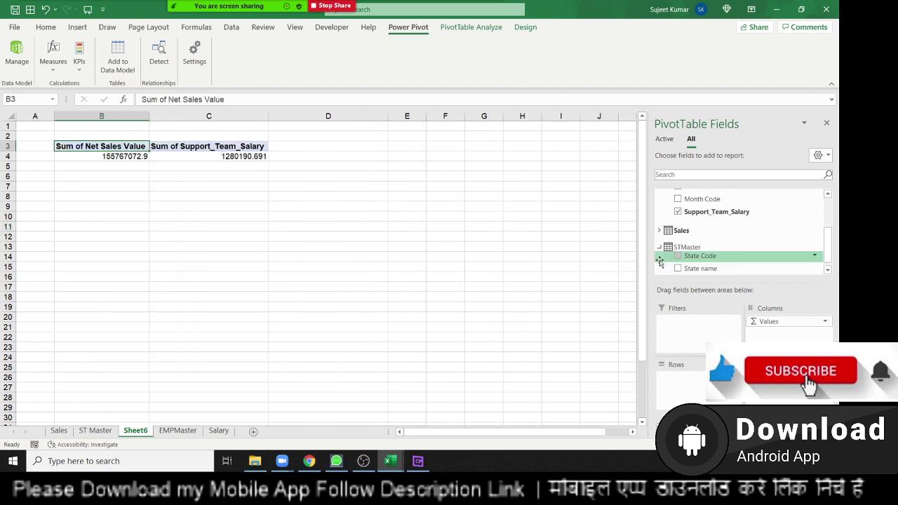
pyautogui.scroll(3, 673, 232)
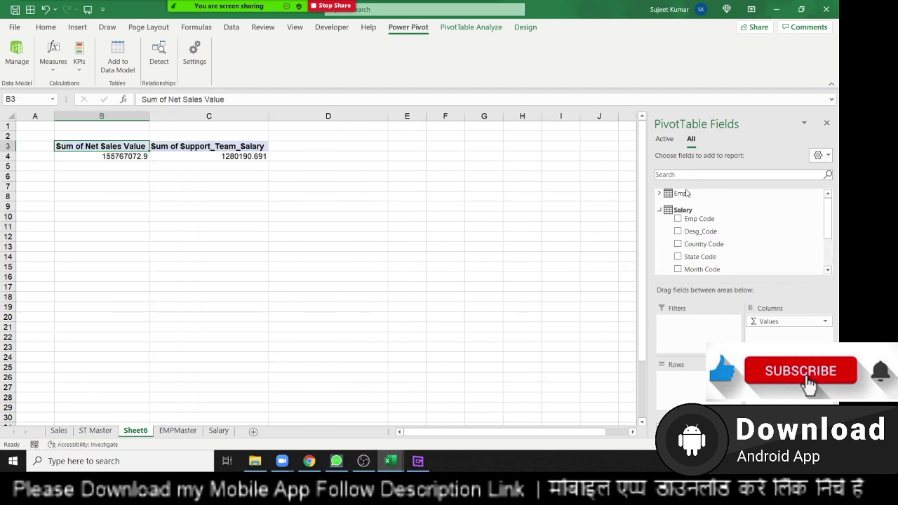
pyautogui.click(659, 194)
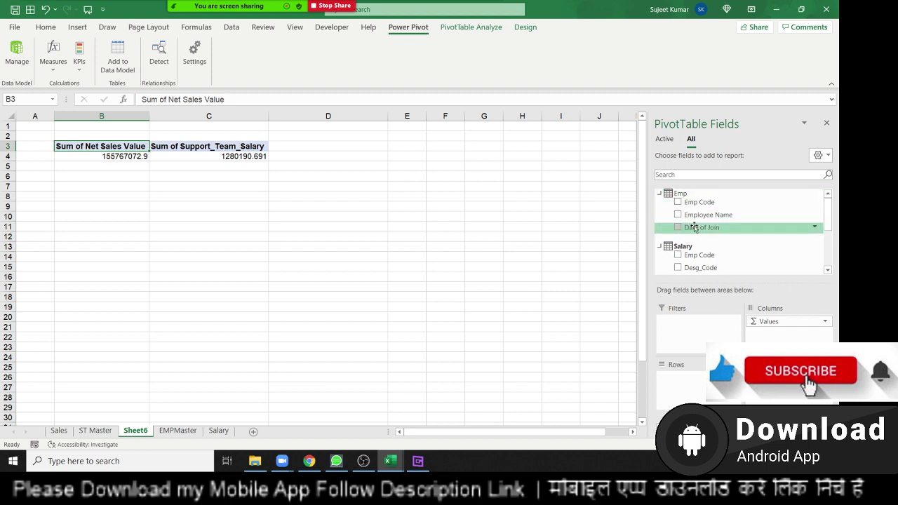
pyautogui.moveTo(708, 214); pyautogui.dragTo(690, 385)
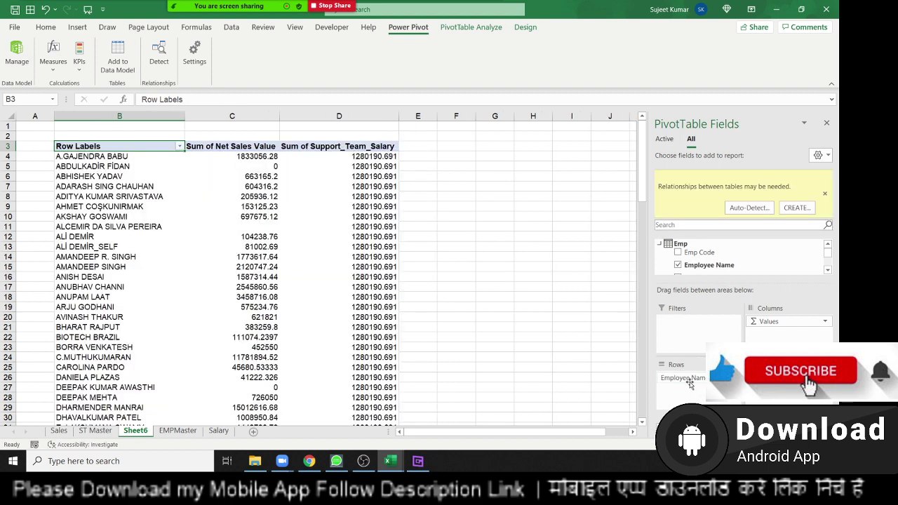
pyautogui.click(128, 247)
pyautogui.click(243, 267)
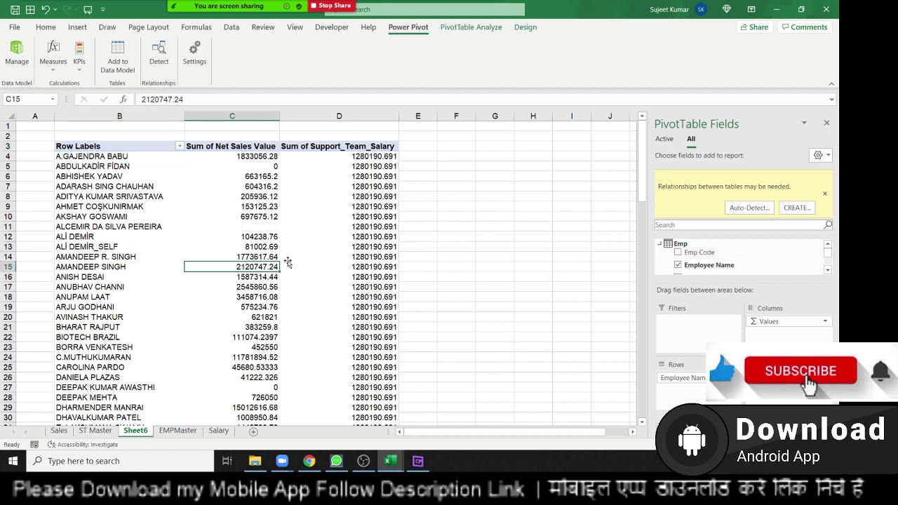
# - Auto-detect relationships, then review the Sales–Emp and Salary–Emp relationships in Manage Relationships
pyautogui.click(749, 208)
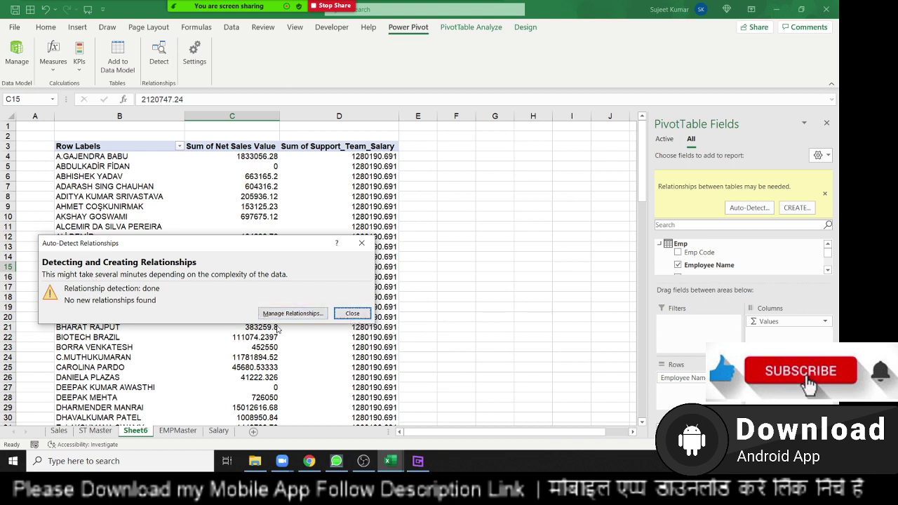
pyautogui.click(287, 314)
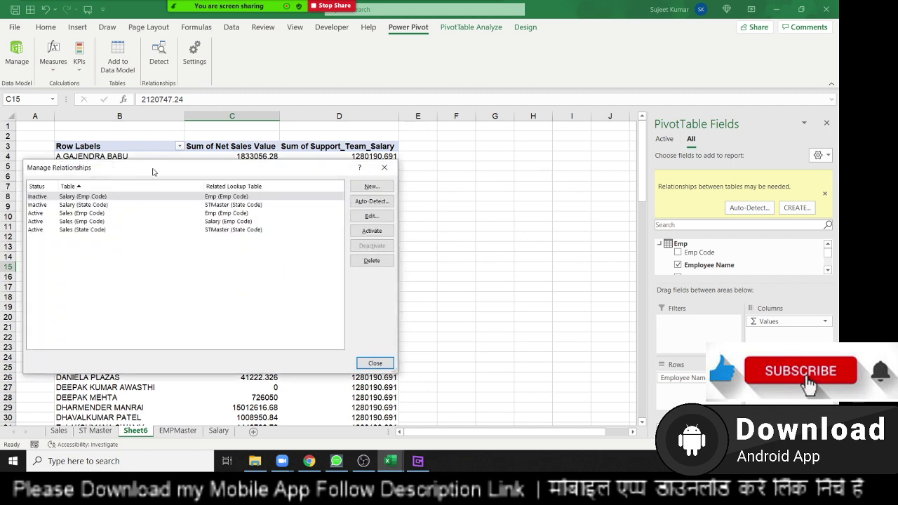
pyautogui.moveTo(152, 169); pyautogui.dragTo(307, 202)
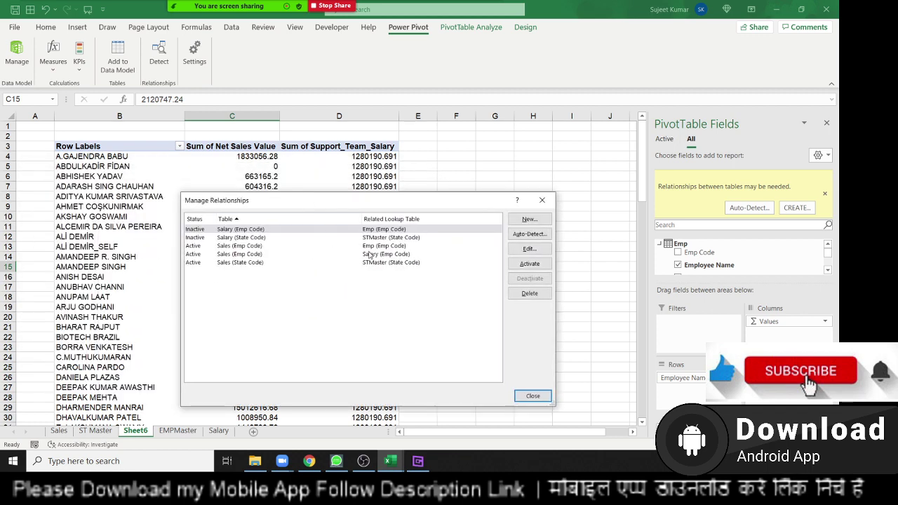
pyautogui.click(376, 247)
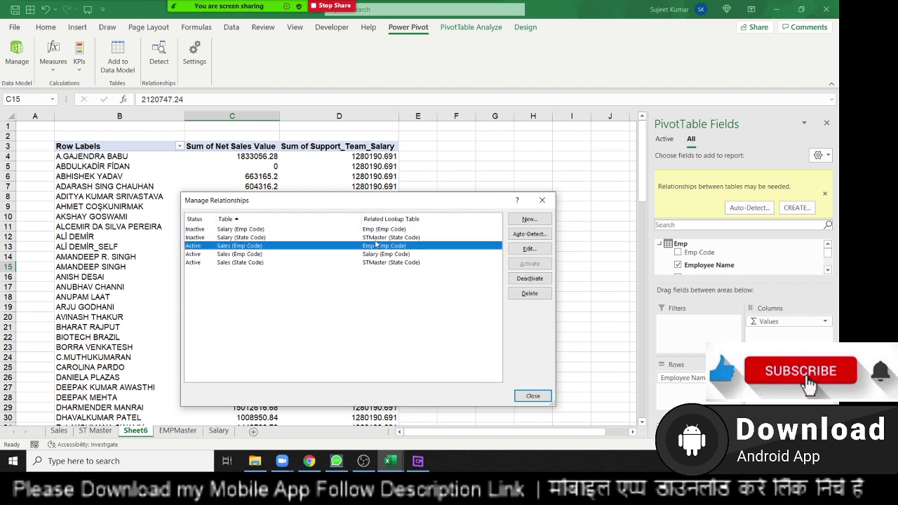
pyautogui.click(377, 241)
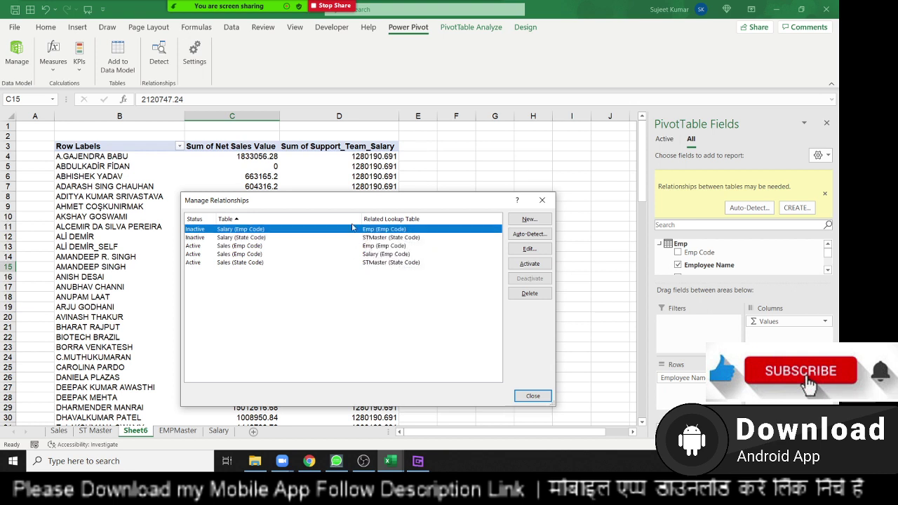
pyautogui.click(353, 229)
pyautogui.doubleClick(333, 229)
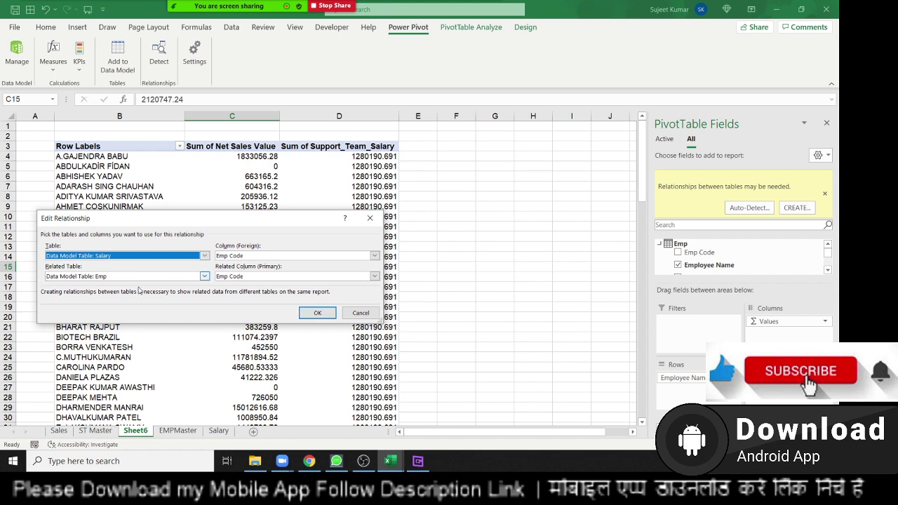
pyautogui.click(316, 316)
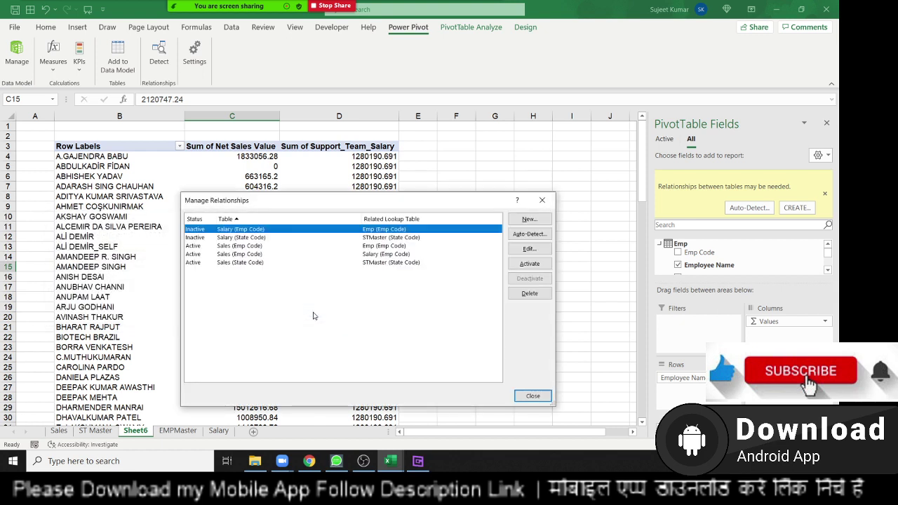
pyautogui.click(535, 396)
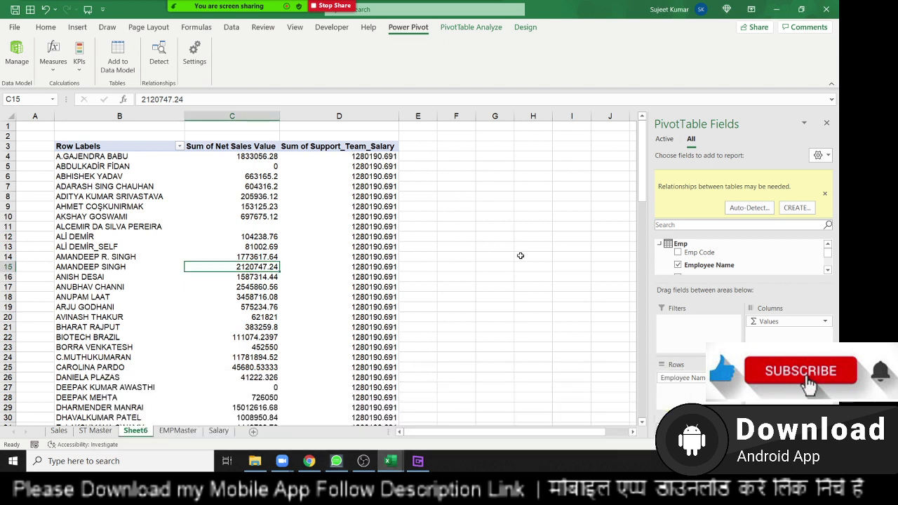
pyautogui.click(397, 463)
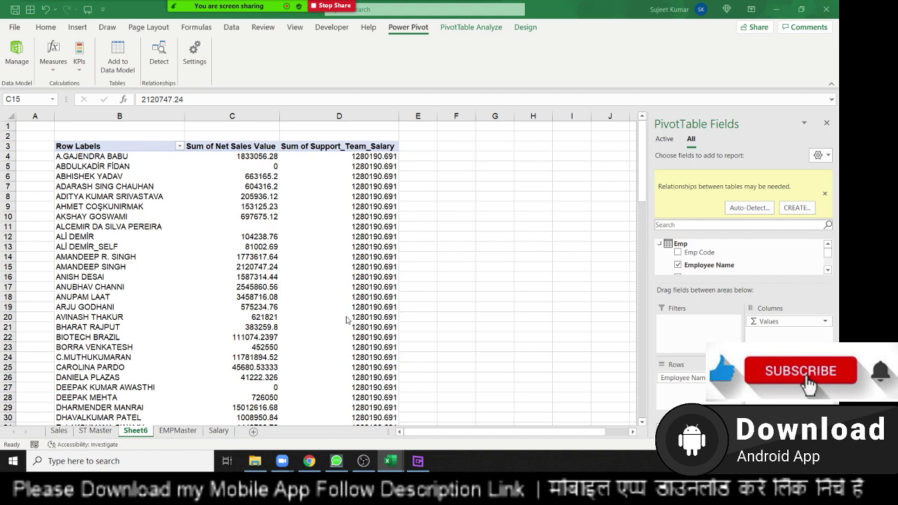
pyautogui.hotkey('alt', 'Tab')
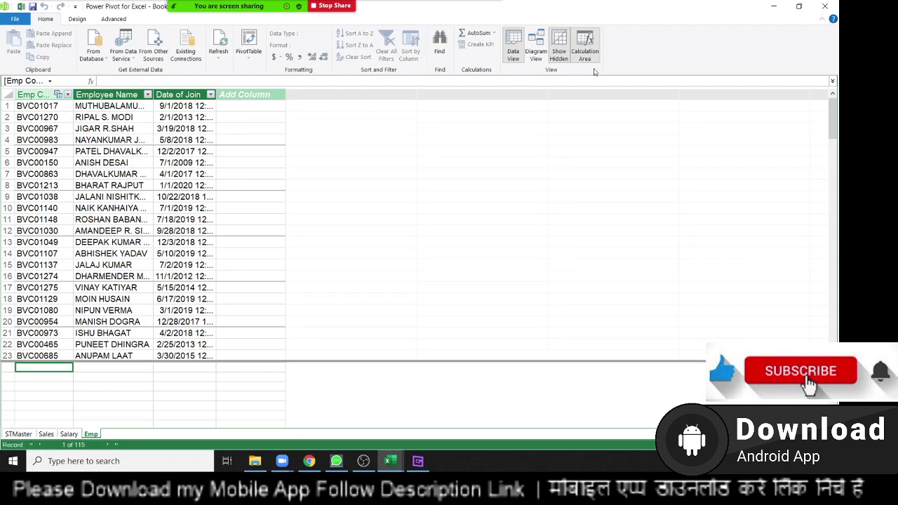
# - Rearrange Sales and Emp in the diagram, delete the Salary–Emp relationship from the model, and return to Data View
pyautogui.click(536, 50)
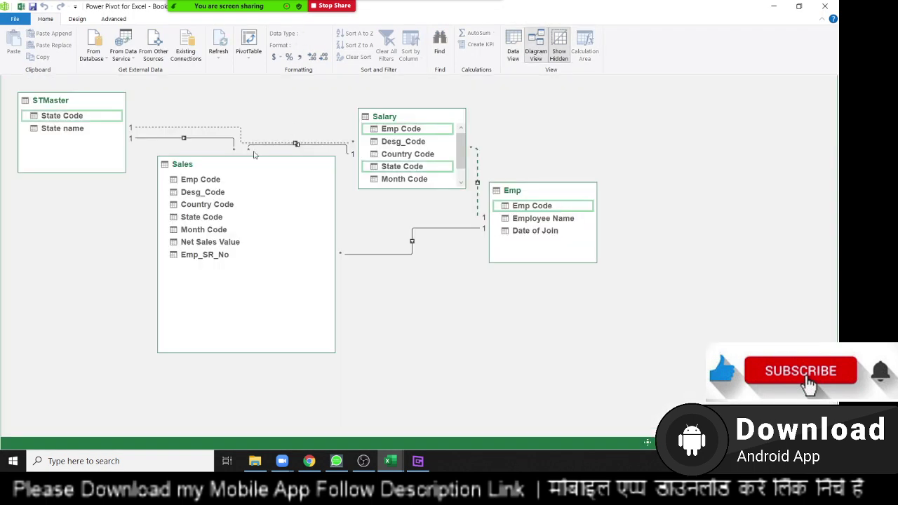
pyautogui.moveTo(263, 165)
pyautogui.mouseDown()
pyautogui.moveTo(251, 273)
pyautogui.moveTo(263, 343)
pyautogui.mouseUp()
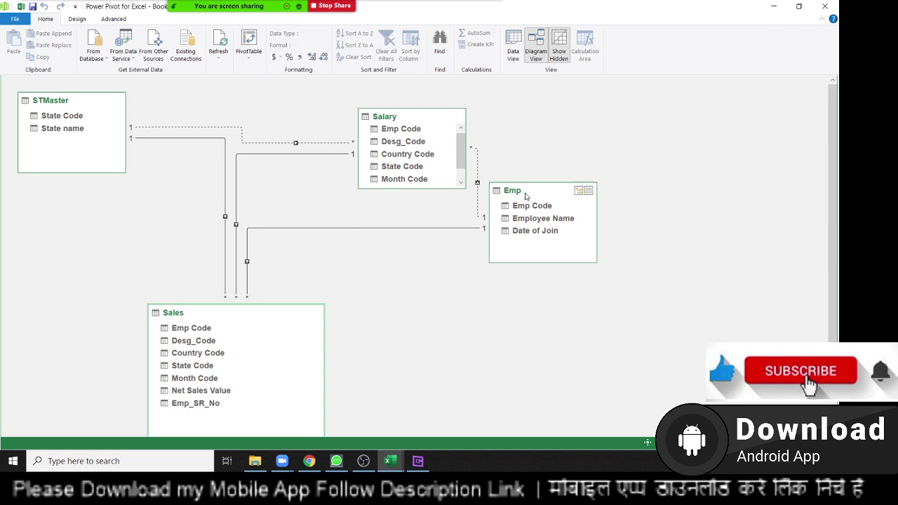
pyautogui.moveTo(534, 195); pyautogui.dragTo(654, 252)
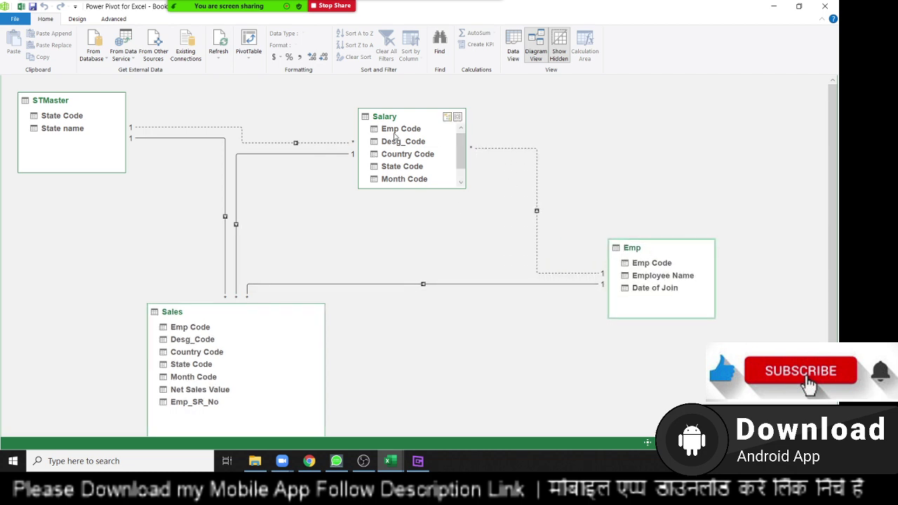
pyautogui.click(505, 149)
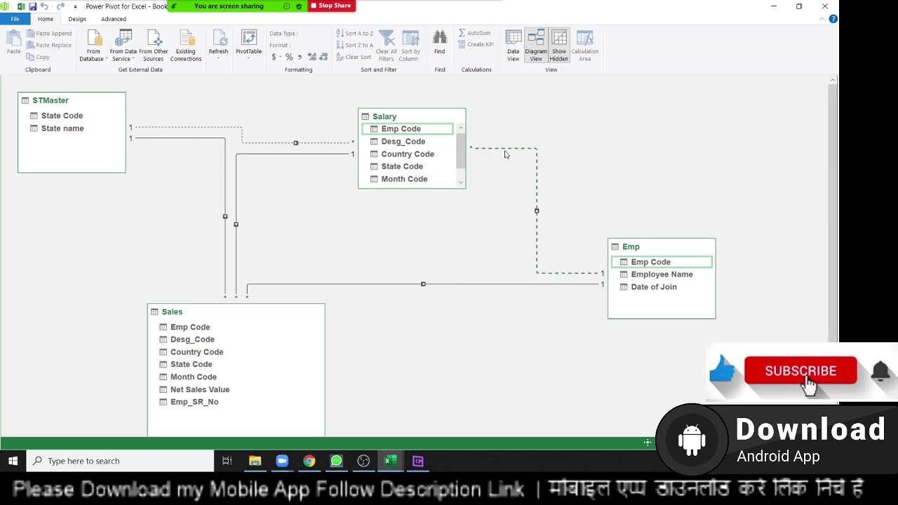
pyautogui.press('Delete')
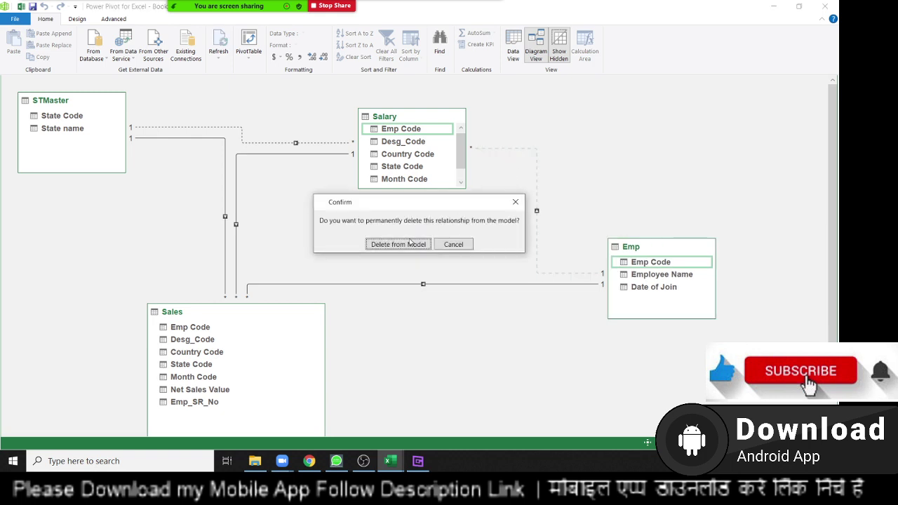
pyautogui.click(409, 244)
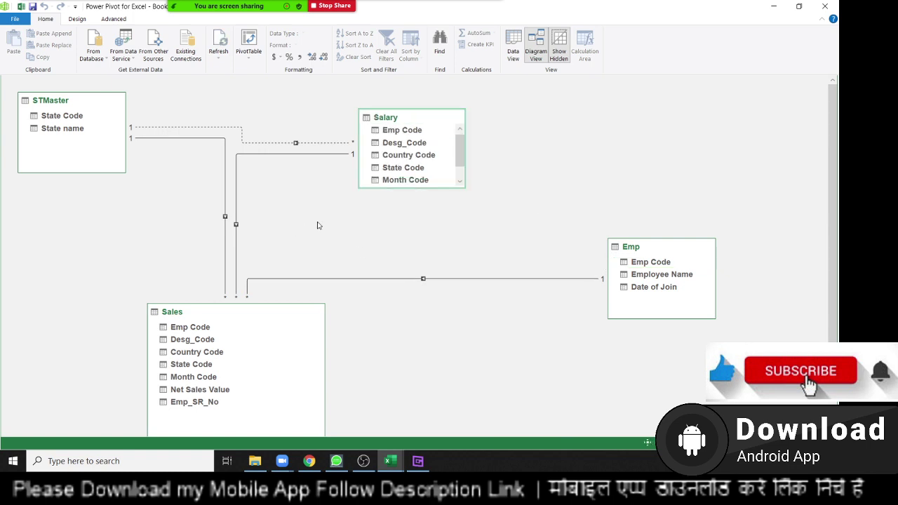
pyautogui.click(514, 56)
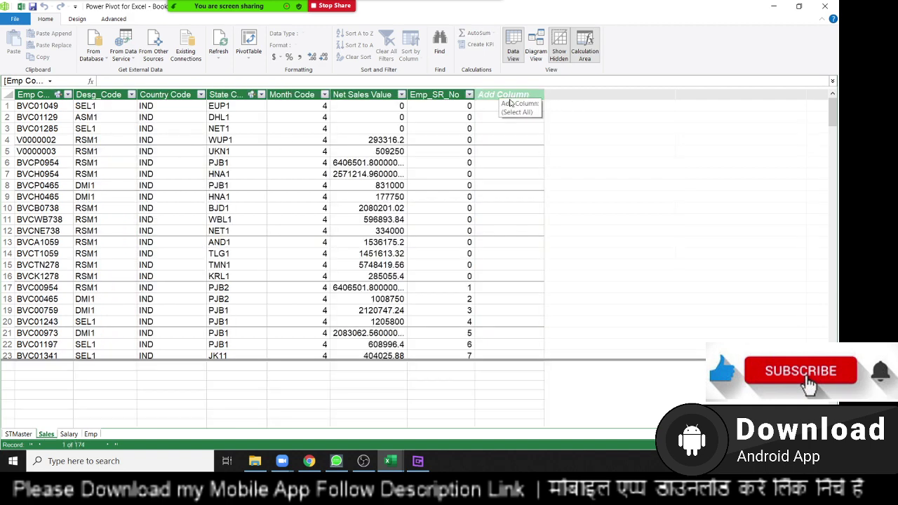
# - Add a new column at the end of the Sales table and name it Salary
pyautogui.click(515, 93)
pyautogui.click(518, 94)
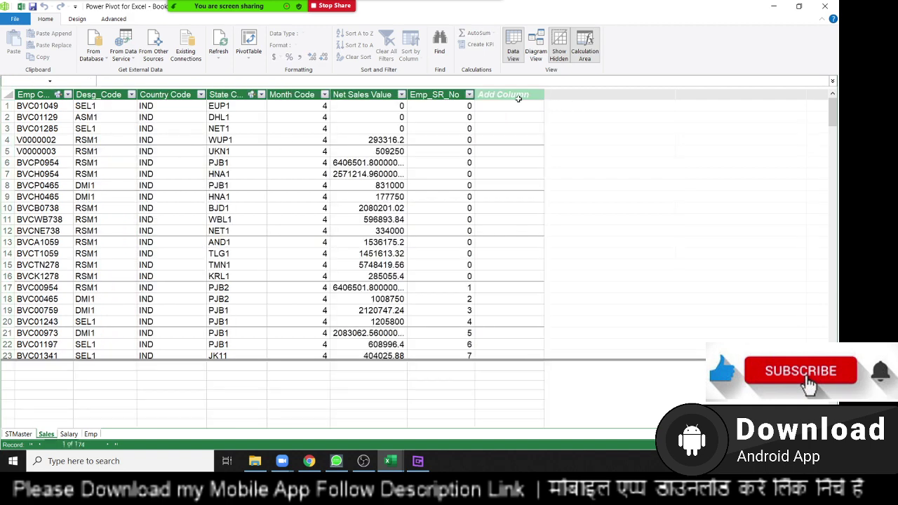
pyautogui.click(519, 93)
pyautogui.doubleClick(518, 94)
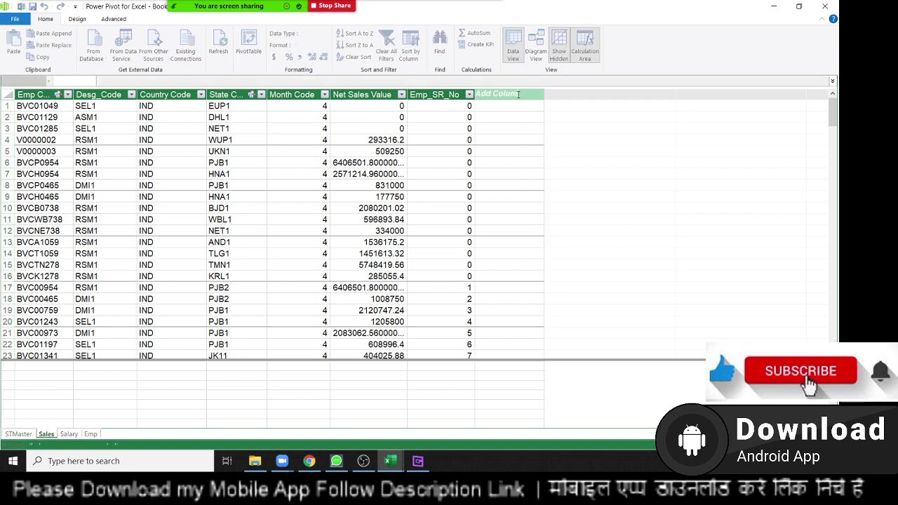
pyautogui.press('BackSpace')
pyautogui.press('BackSpace')
pyautogui.press('BackSpace')
pyautogui.write('Salary')
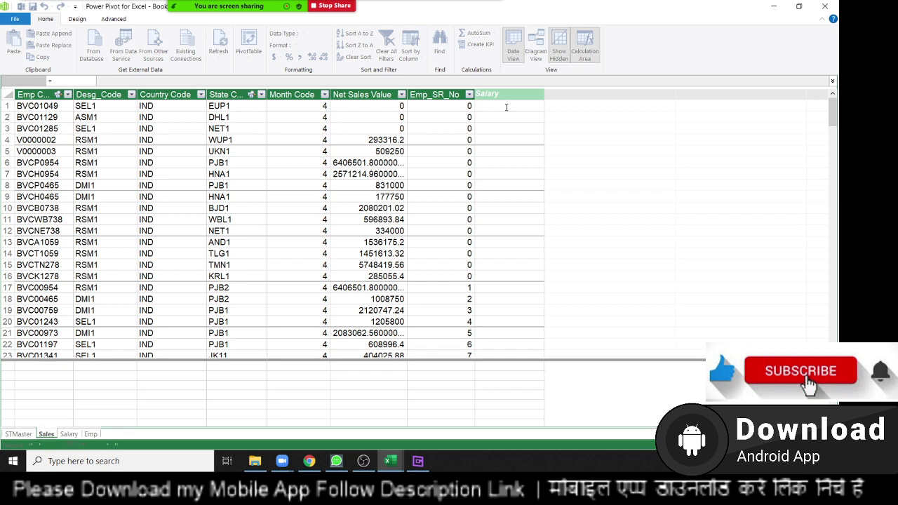
pyautogui.press('Return')
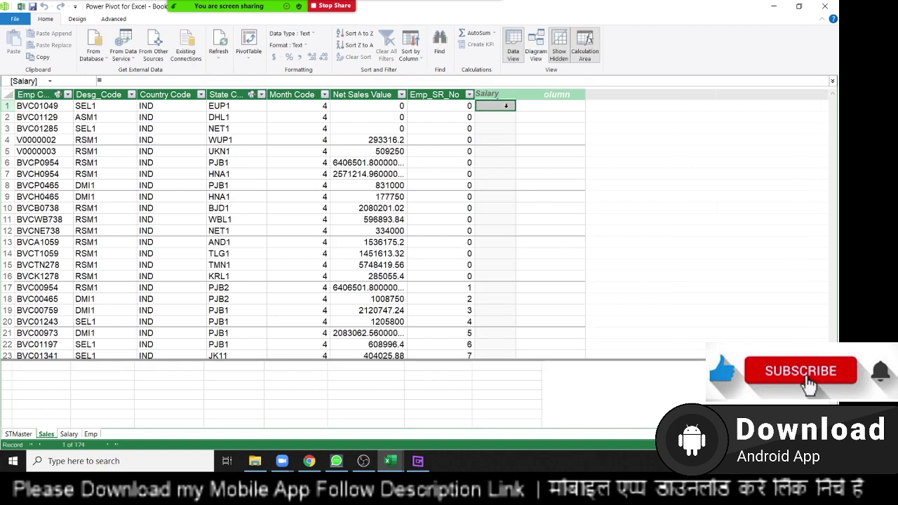
pyautogui.click(506, 104)
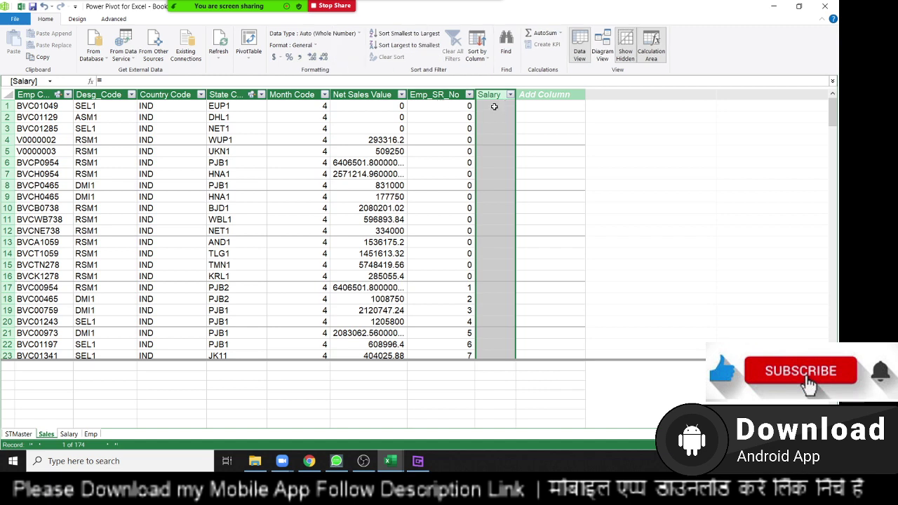
# - Give the Sales Salary column the formula =RELATED(Salary[Support_Team_Salary])
pyautogui.click(494, 106)
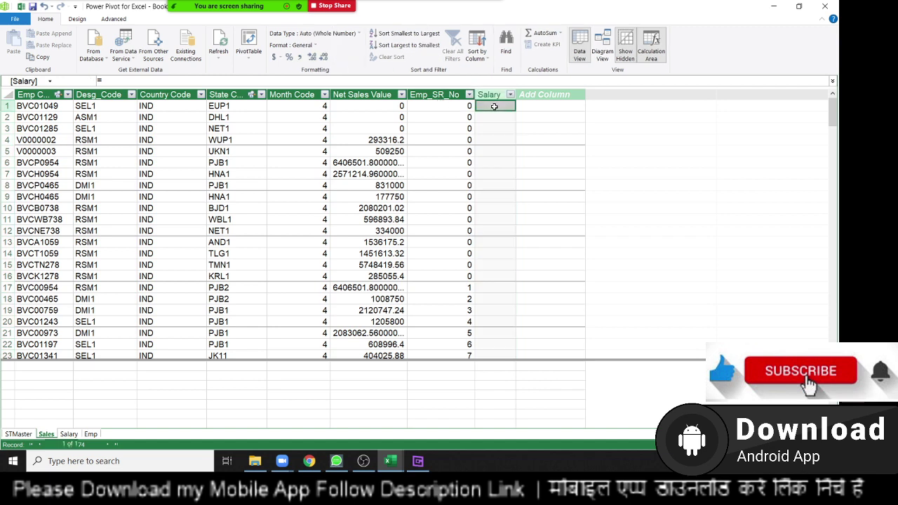
pyautogui.click(176, 80)
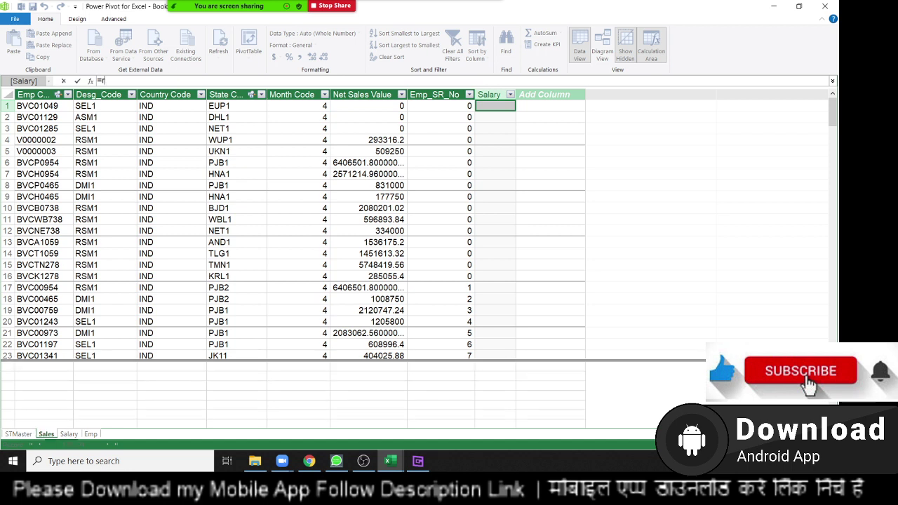
pyautogui.write('r')
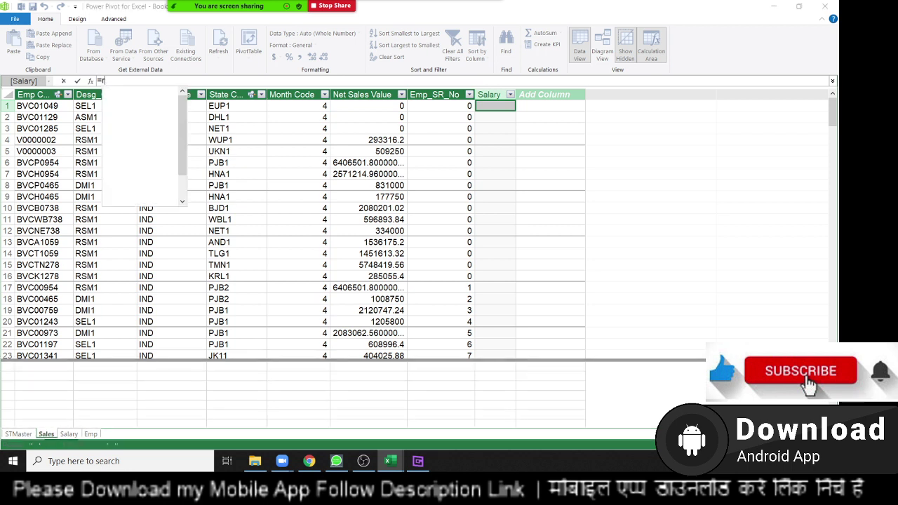
pyautogui.write('e')
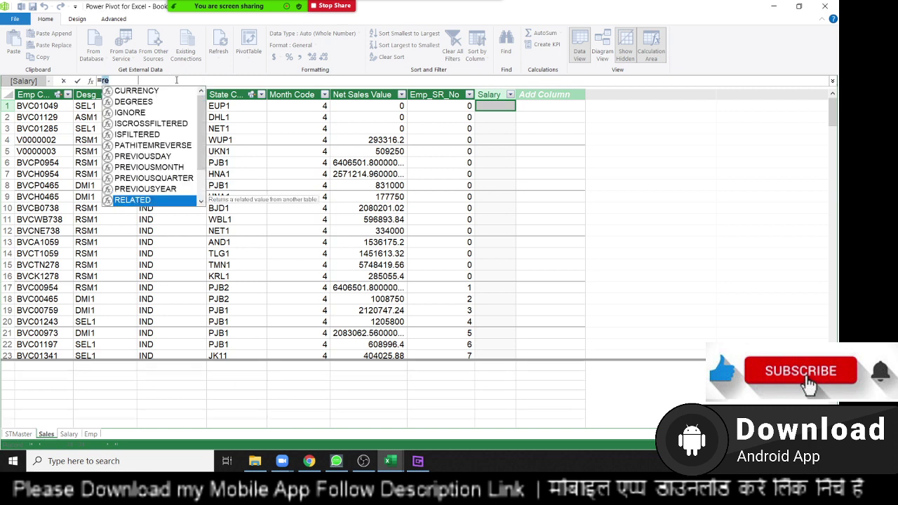
pyautogui.press('Tab')
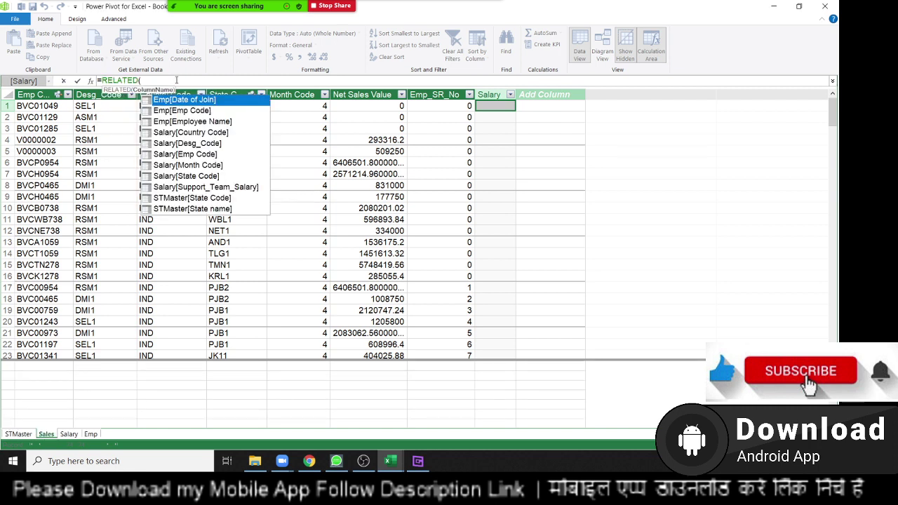
pyautogui.press('Down')
pyautogui.press('Down')
pyautogui.press('Down')
pyautogui.press('Down')
pyautogui.press('Down')
pyautogui.press('Down')
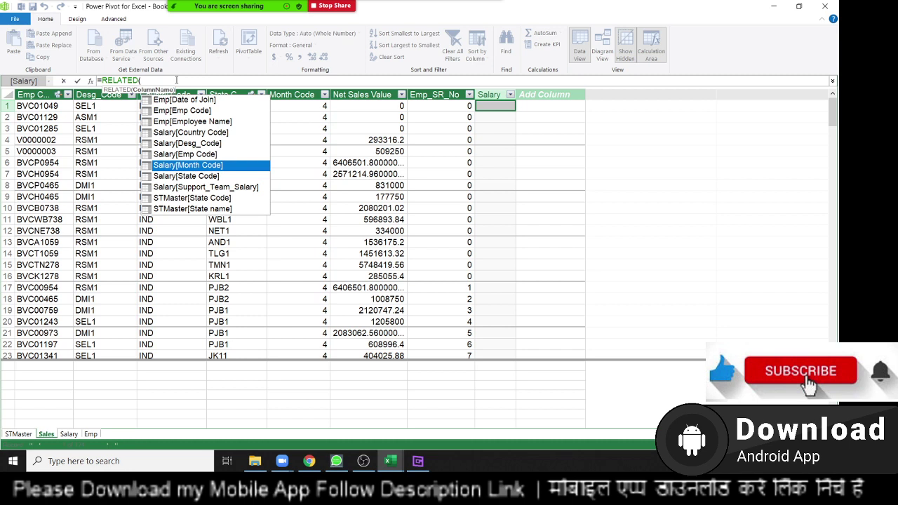
pyautogui.press('Up')
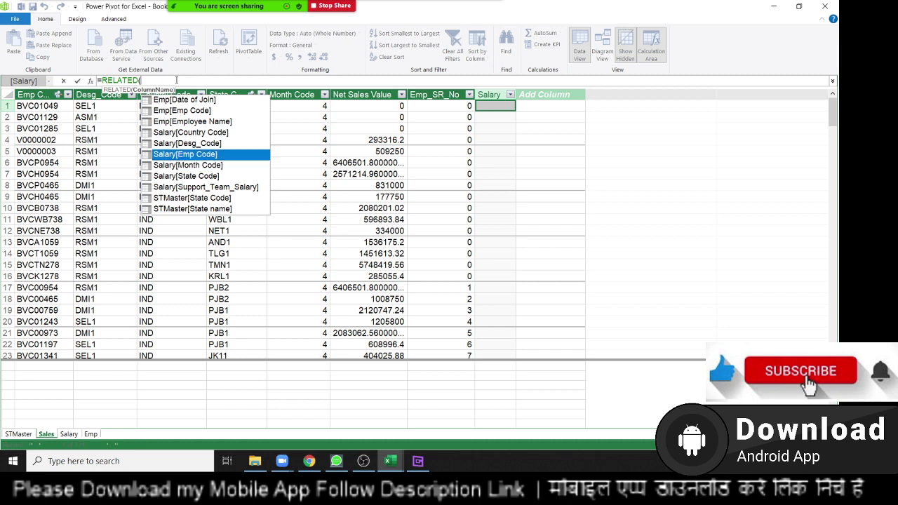
pyautogui.press('Up')
pyautogui.press('Up')
pyautogui.press('Down')
pyautogui.press('Down')
pyautogui.press('Down')
pyautogui.press('Down')
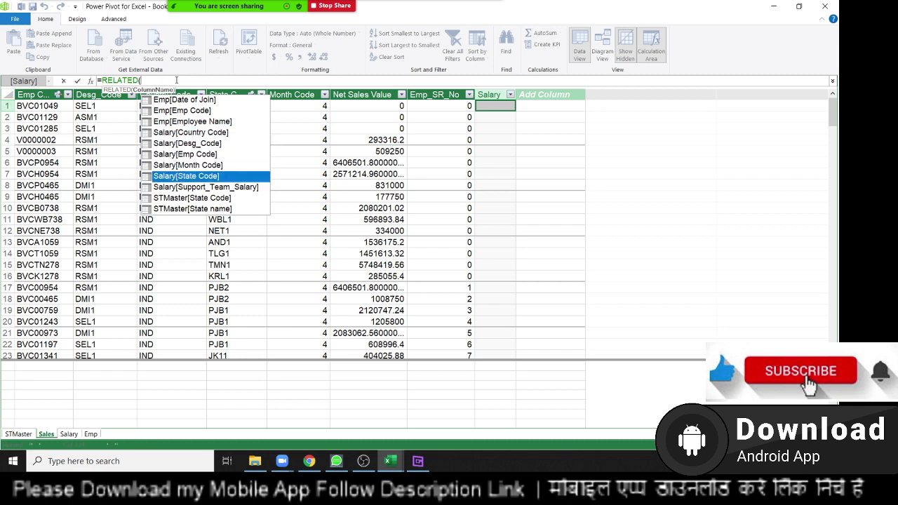
pyautogui.press('Down')
pyautogui.press('Tab')
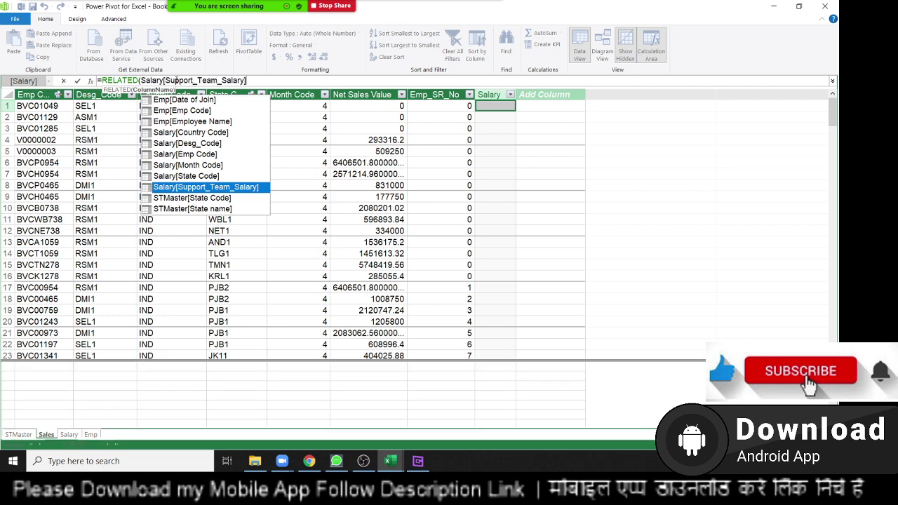
pyautogui.write(')')
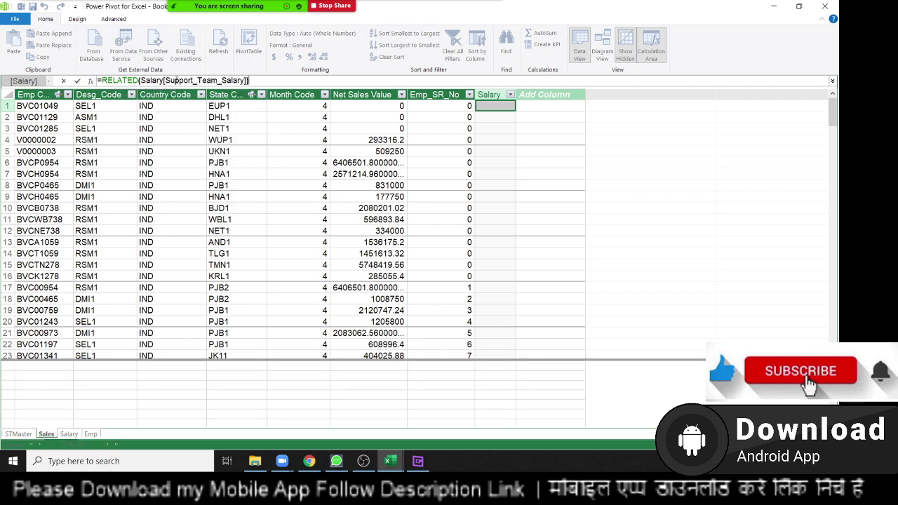
pyautogui.press('Return')
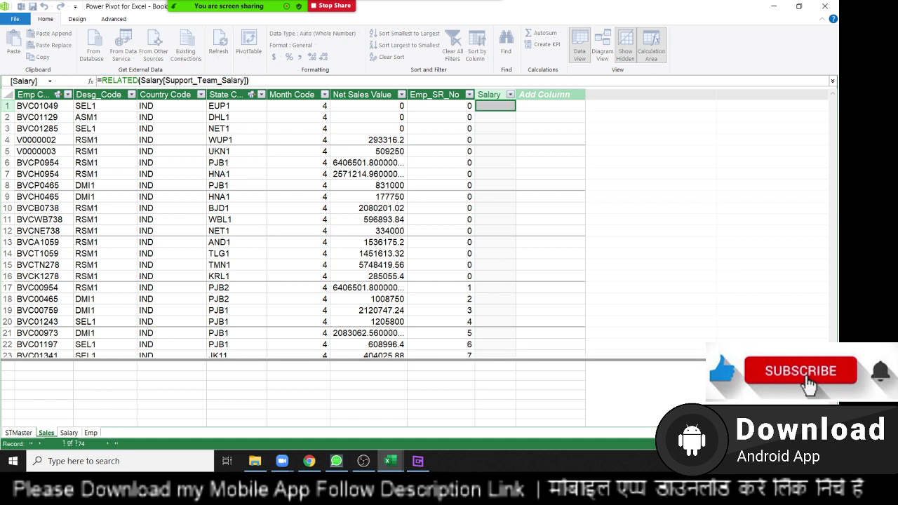
pyautogui.press('Return')
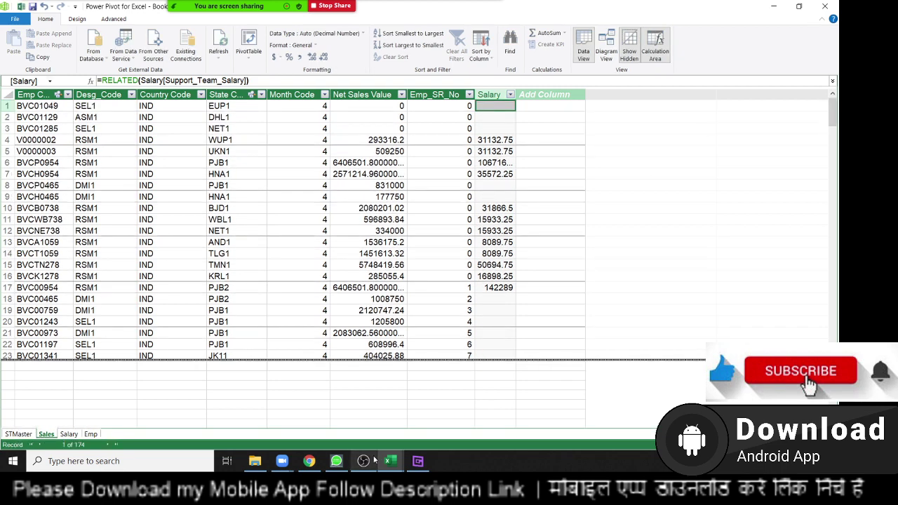
pyautogui.moveTo(399, 464)
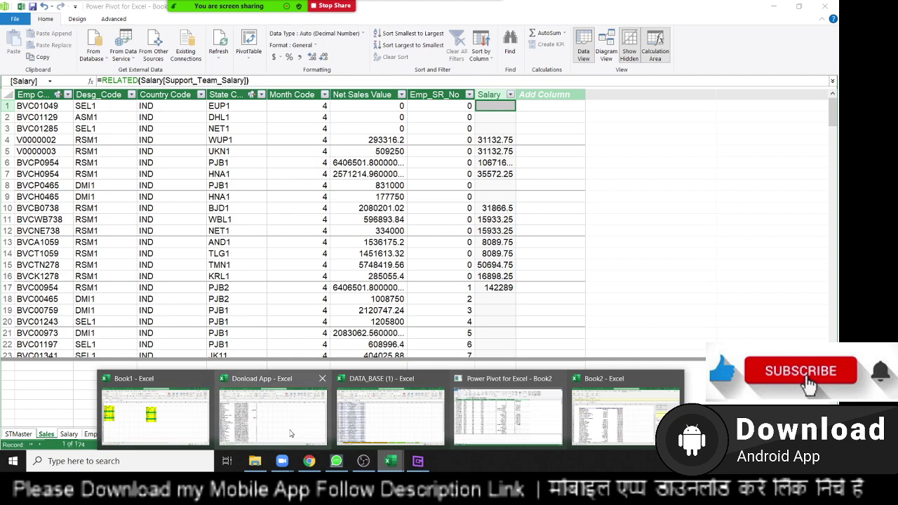
# - Remove Sum of Support_Team_Salary from the pivot values and refresh the PivotTable
pyautogui.click(605, 429)
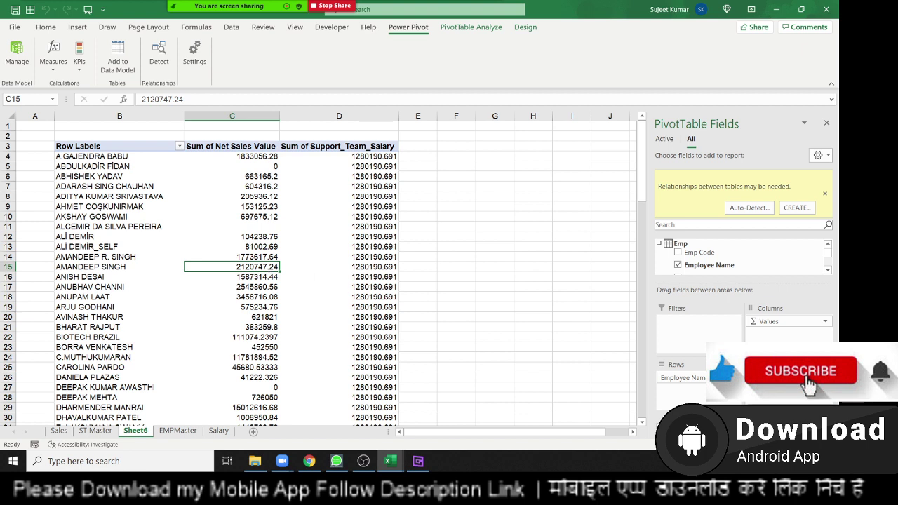
pyautogui.moveTo(785, 390); pyautogui.dragTo(746, 255)
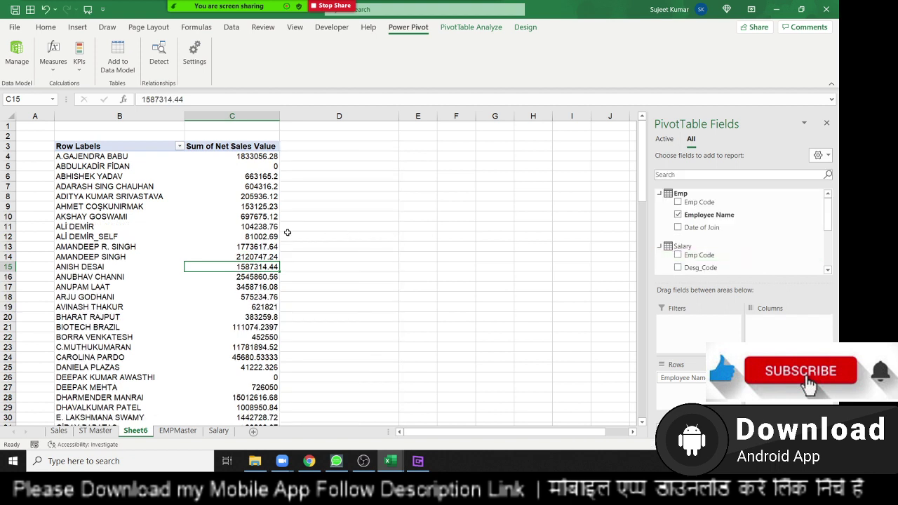
pyautogui.rightClick(273, 186)
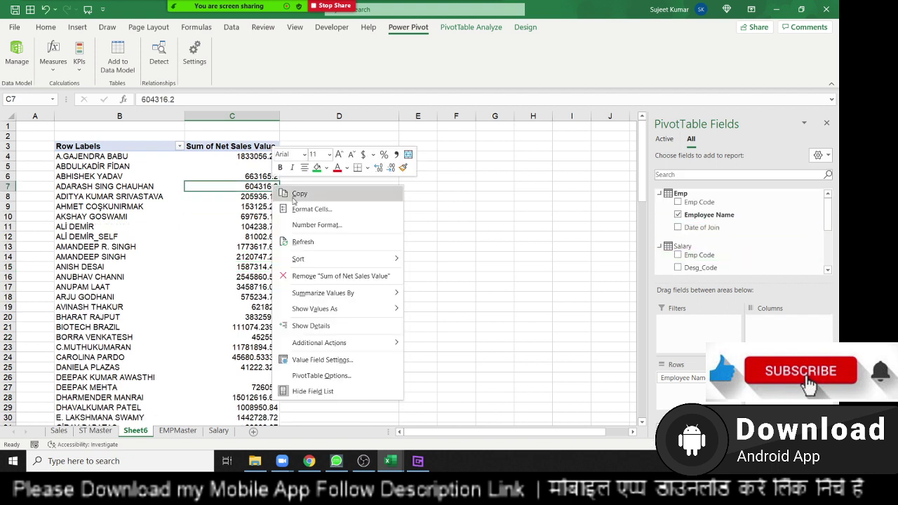
pyautogui.click(303, 242)
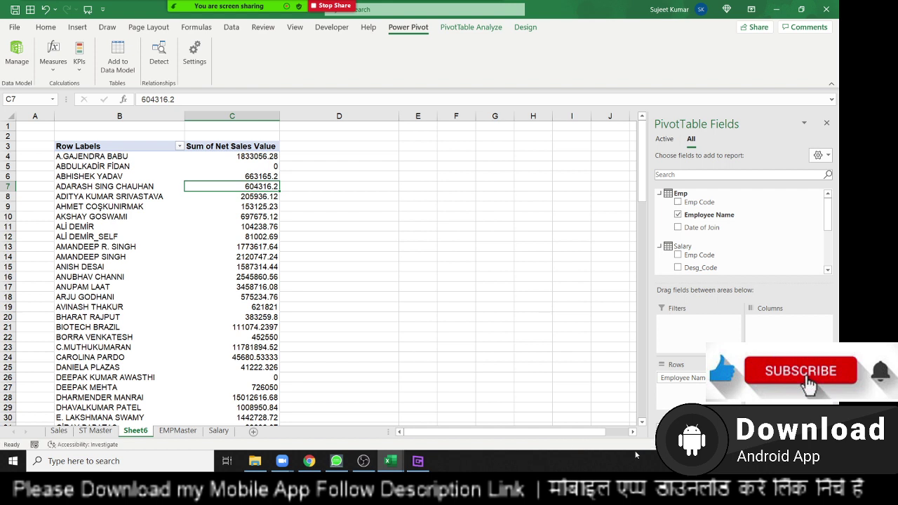
# - Add the Sales table's Salary field to the PivotTable
pyautogui.click(659, 196)
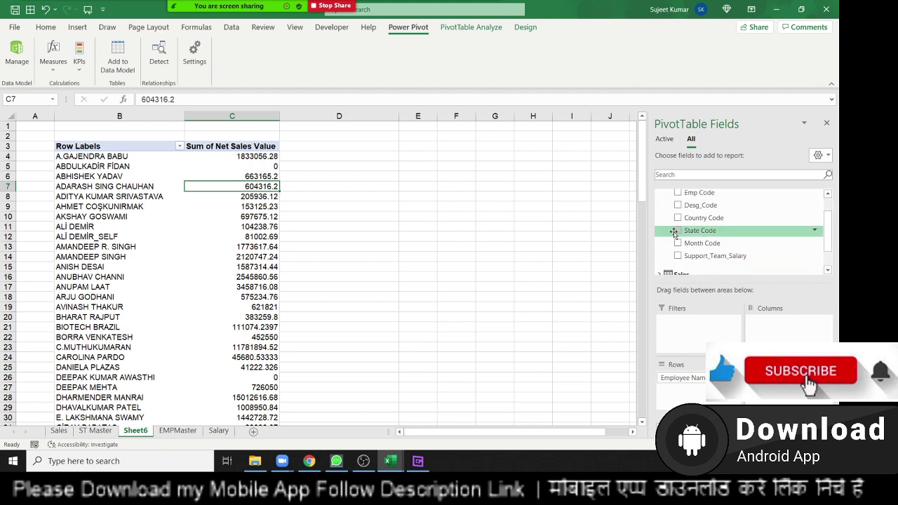
pyautogui.scroll(-3, 684, 259)
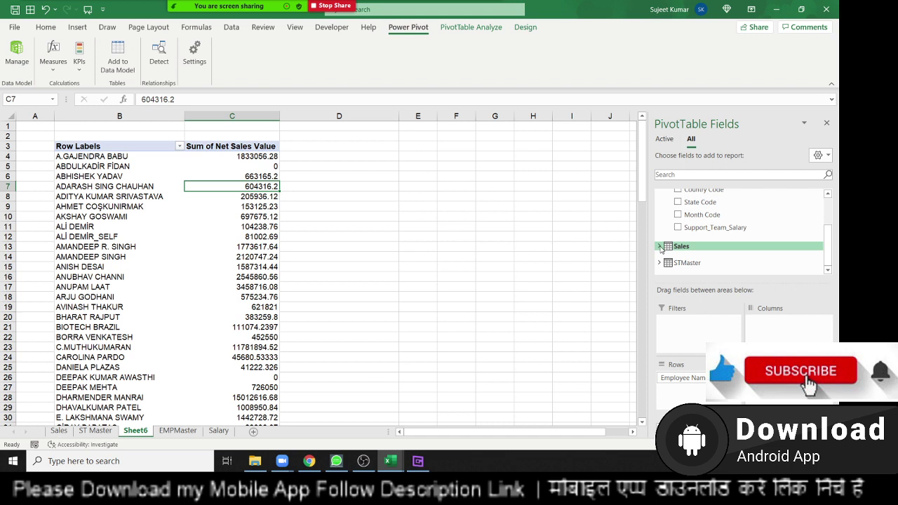
pyautogui.click(659, 247)
pyautogui.scroll(-2, 662, 249)
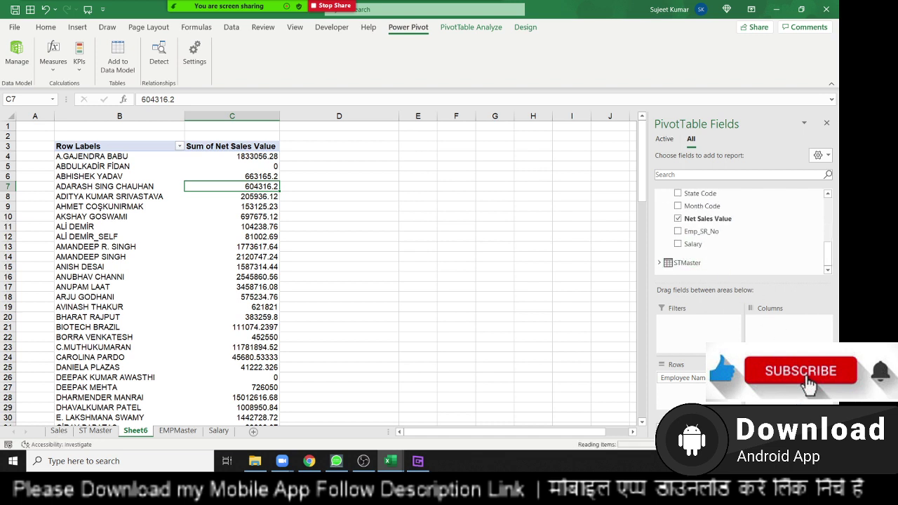
pyautogui.click(677, 244)
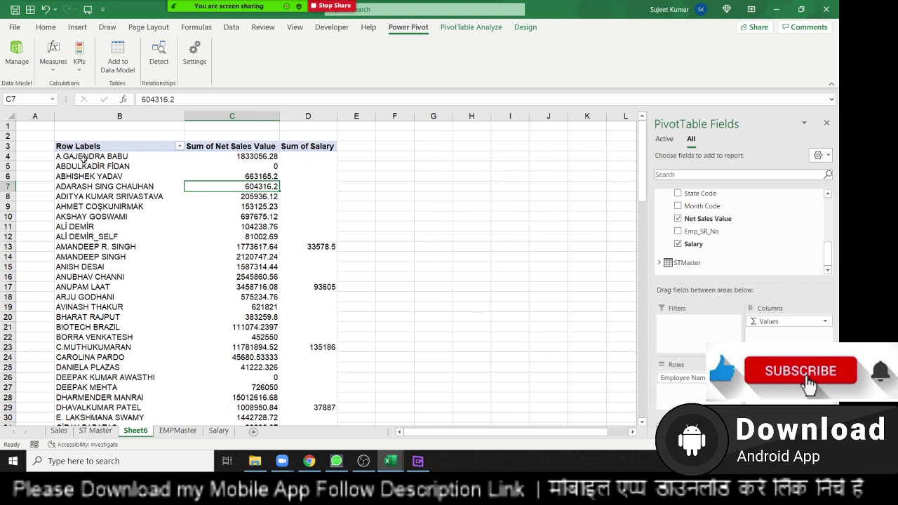
# - Select the first employee's name and net sales, then scroll through the pivot results
pyautogui.click(83, 159)
pyautogui.moveTo(84, 159)
pyautogui.mouseDown()
pyautogui.moveTo(254, 155)
pyautogui.moveTo(312, 237)
pyautogui.mouseUp()
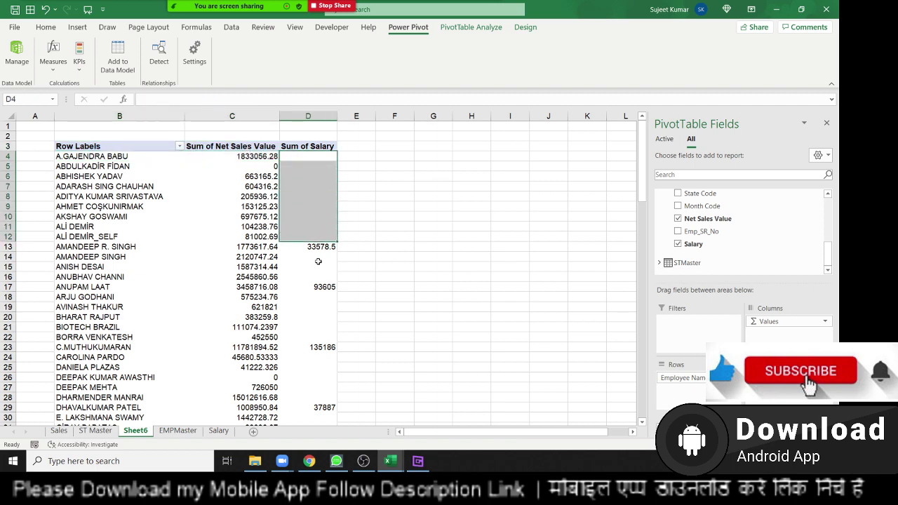
pyautogui.scroll(-7, 303, 405)
pyautogui.scroll(-2, 304, 405)
pyautogui.scroll(-2, 304, 405)
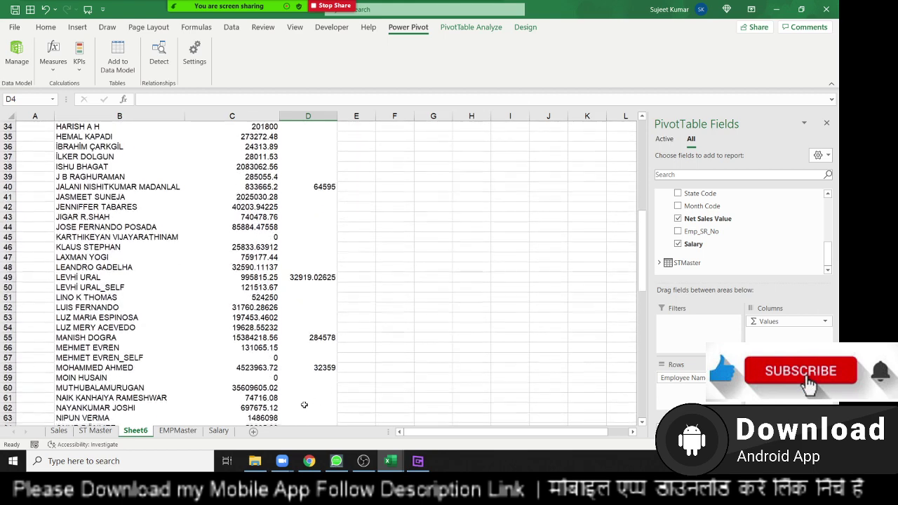
pyautogui.scroll(-4, 304, 405)
pyautogui.scroll(-1, 280, 412)
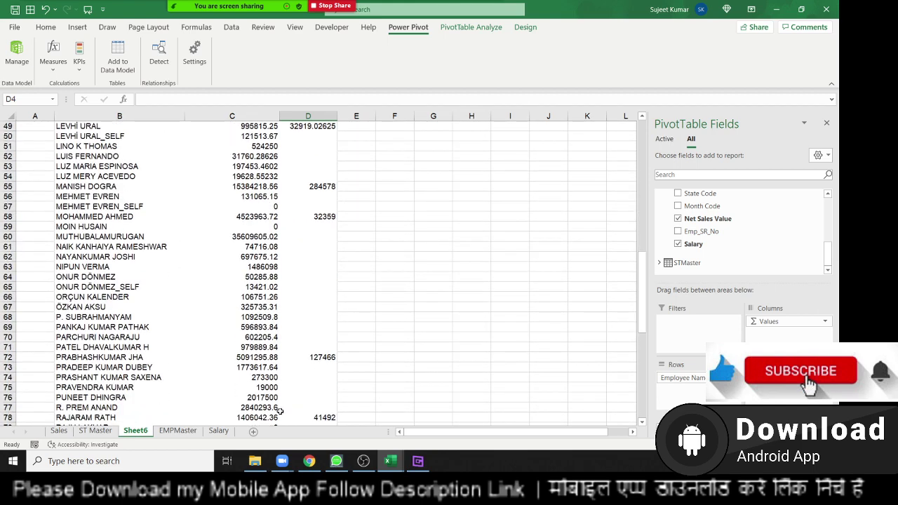
pyautogui.moveTo(276, 390)
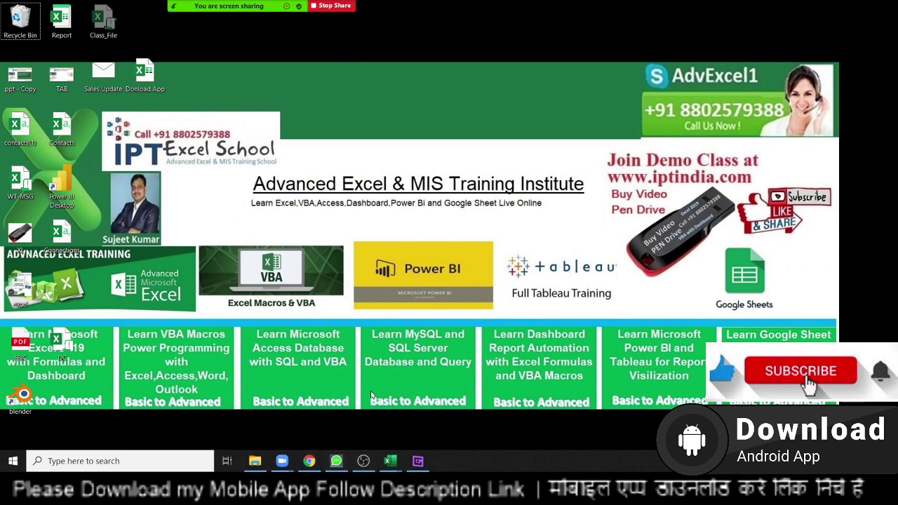
pyautogui.click(417, 466)
pyautogui.moveTo(417, 468)
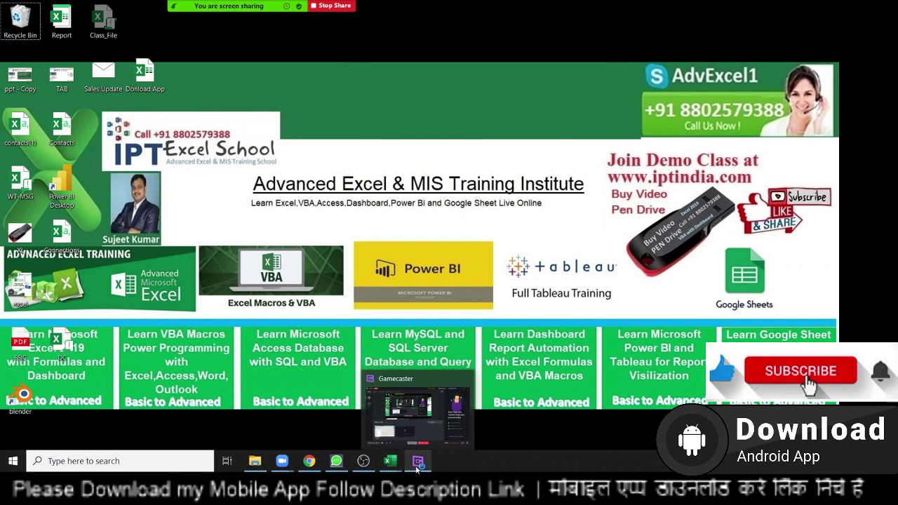